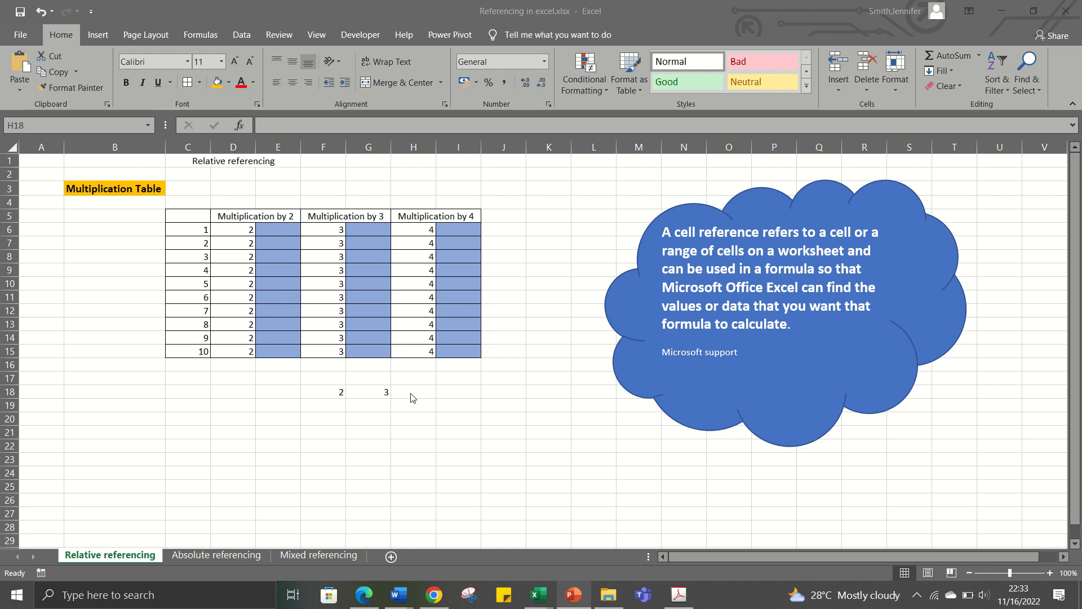
# - Enter the formula =2*3 in cell H18 to multiply the two numbers in F18 and G18 as constants
pyautogui.click(328, 390)
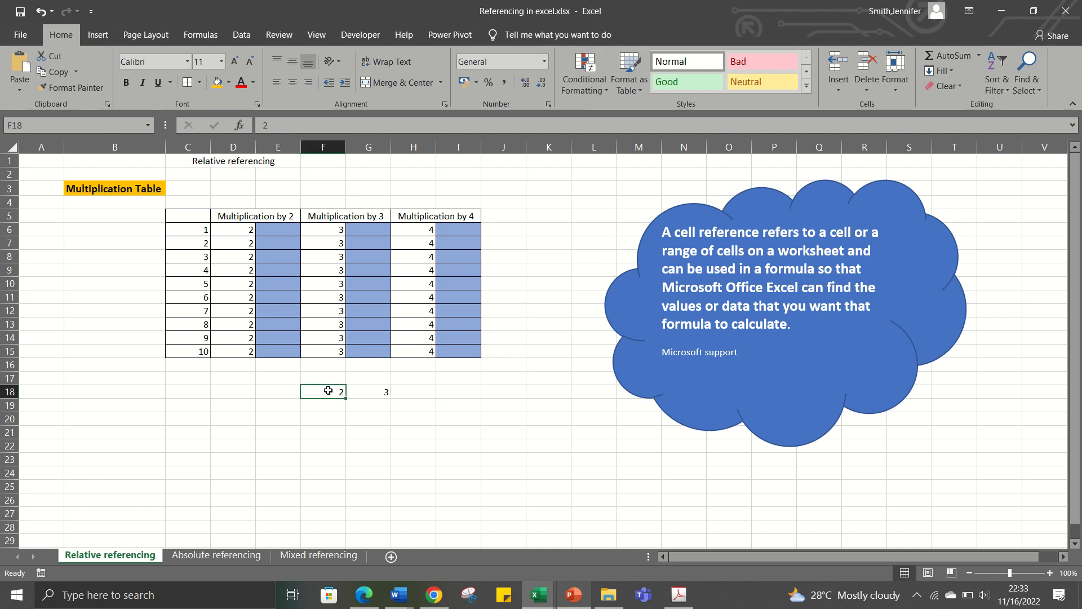
pyautogui.moveTo(336, 389); pyautogui.dragTo(362, 391)
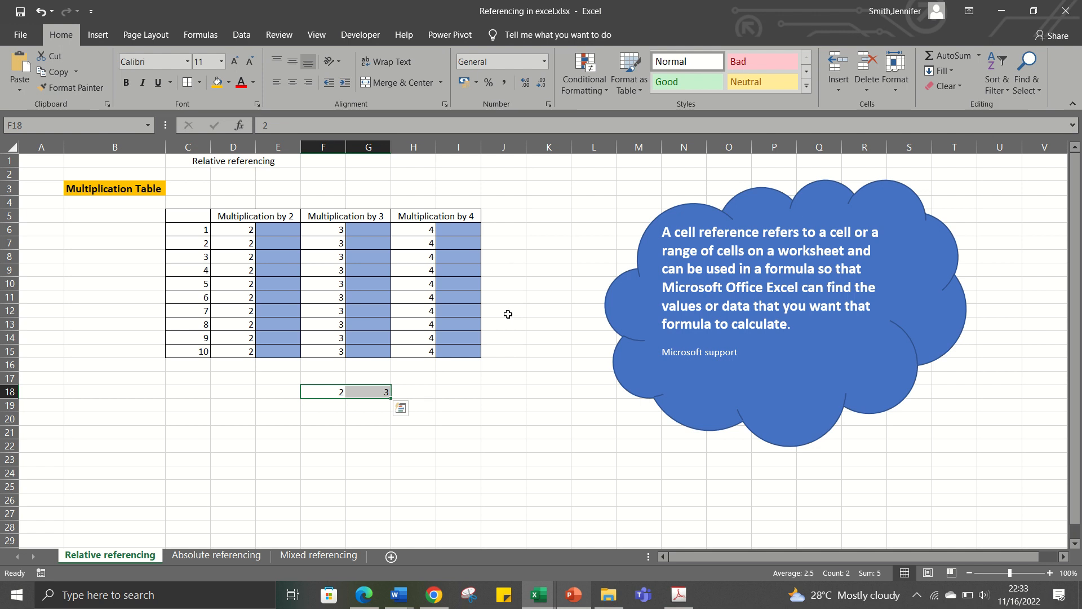
pyautogui.click(416, 392)
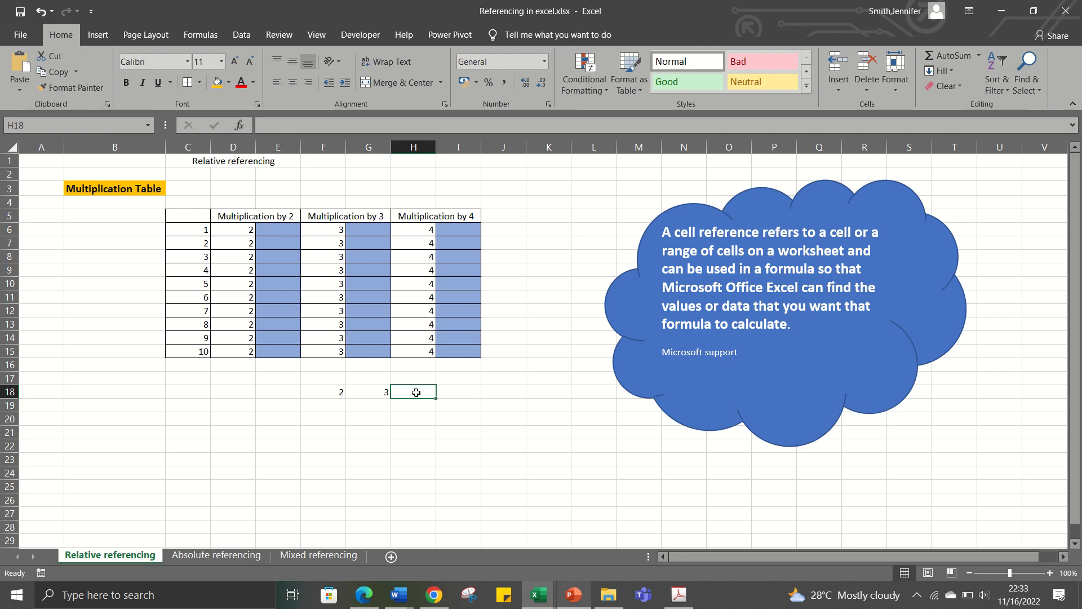
pyautogui.write('=')
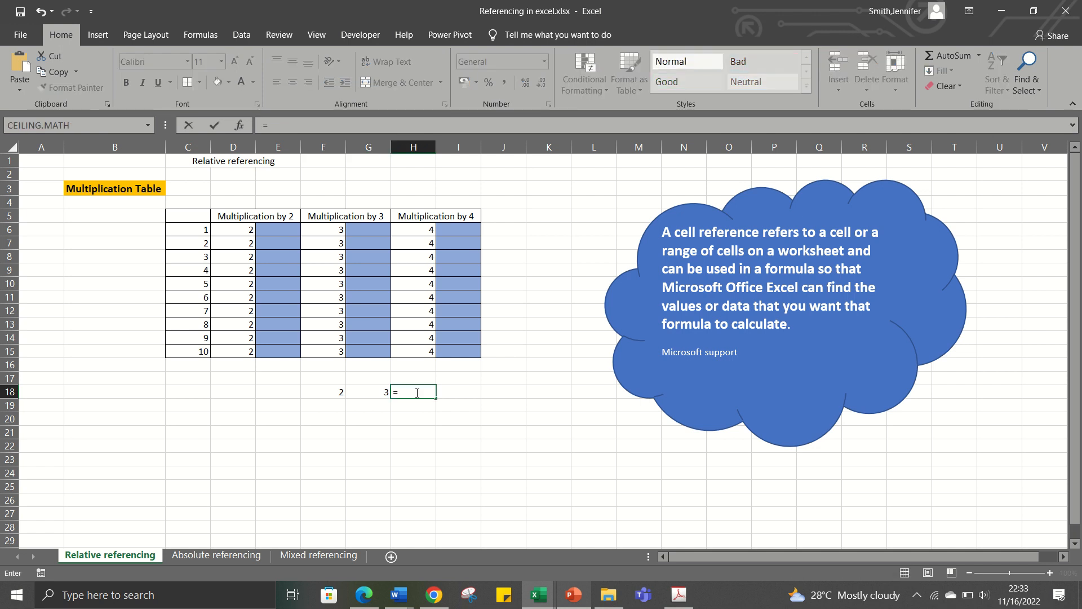
pyautogui.write('2*3')
pyautogui.press('Return')
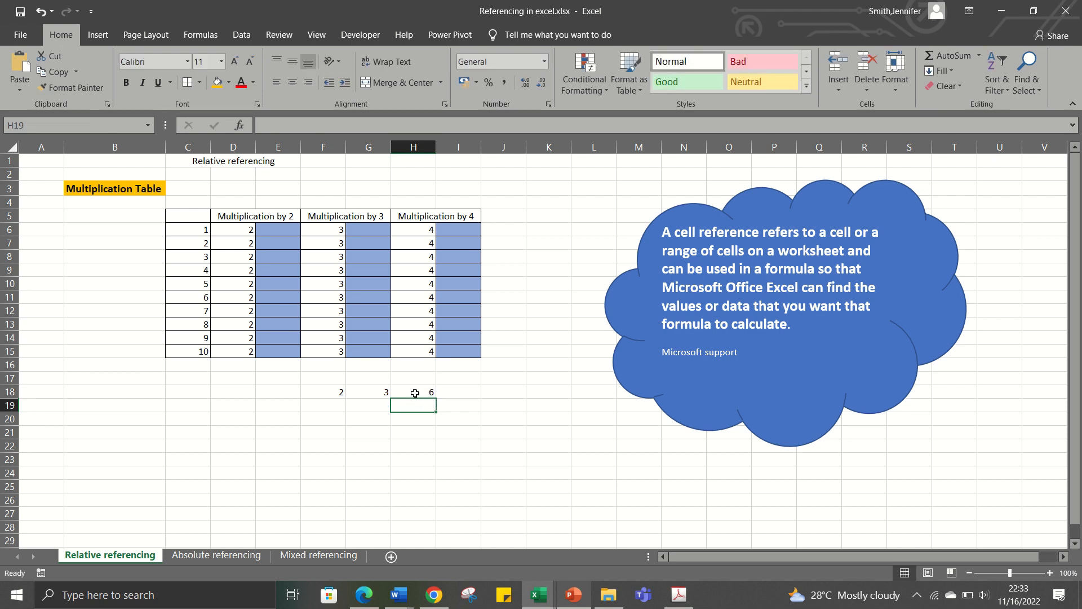
pyautogui.click(414, 393)
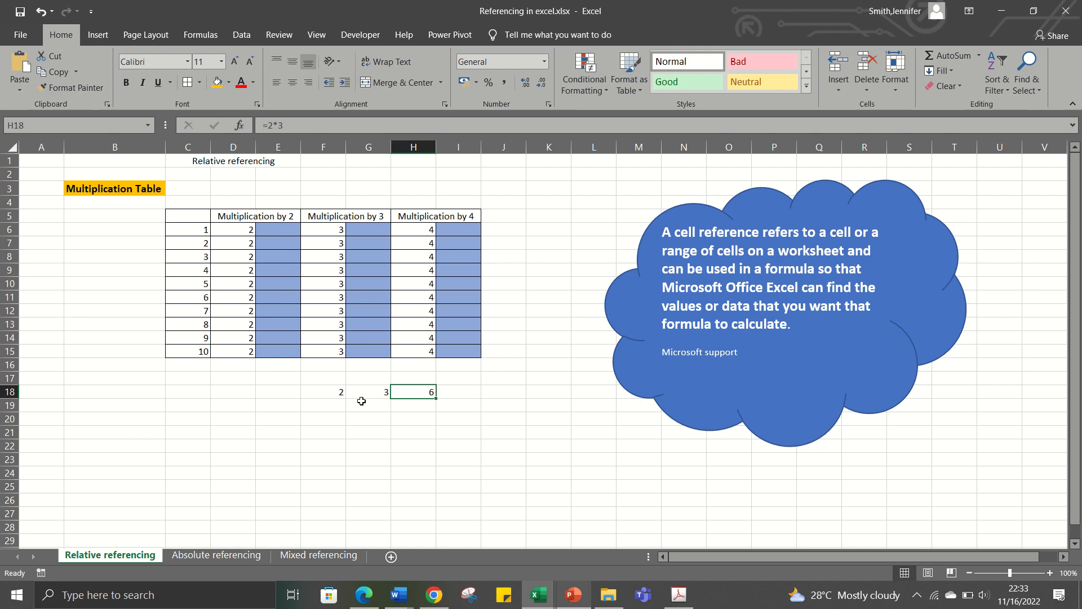
# - Enter the formula =F18*G18 in cell H19 using cell references
pyautogui.click(412, 407)
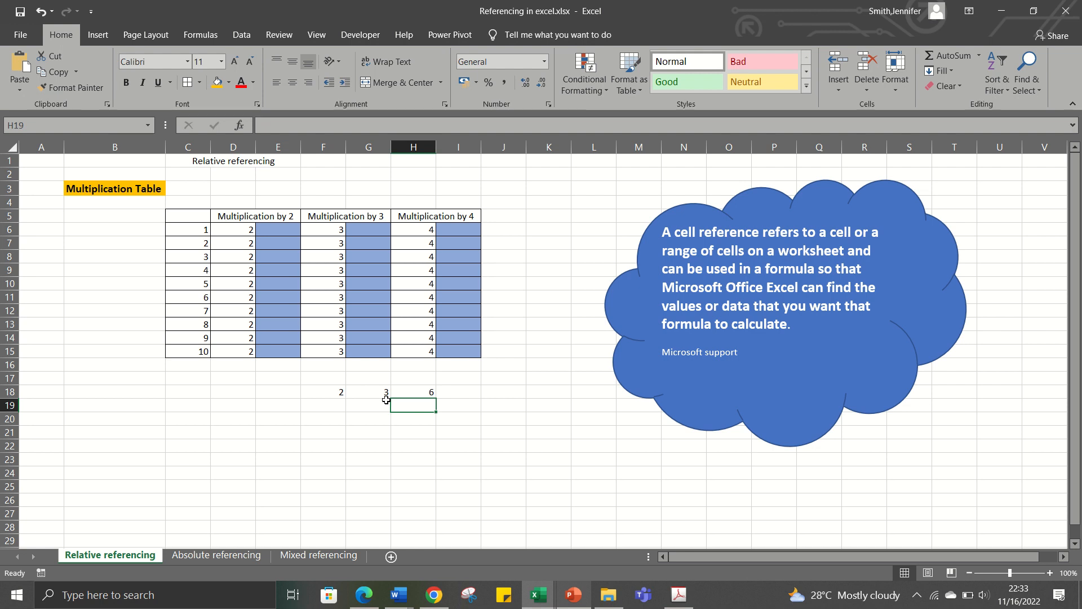
pyautogui.write('=')
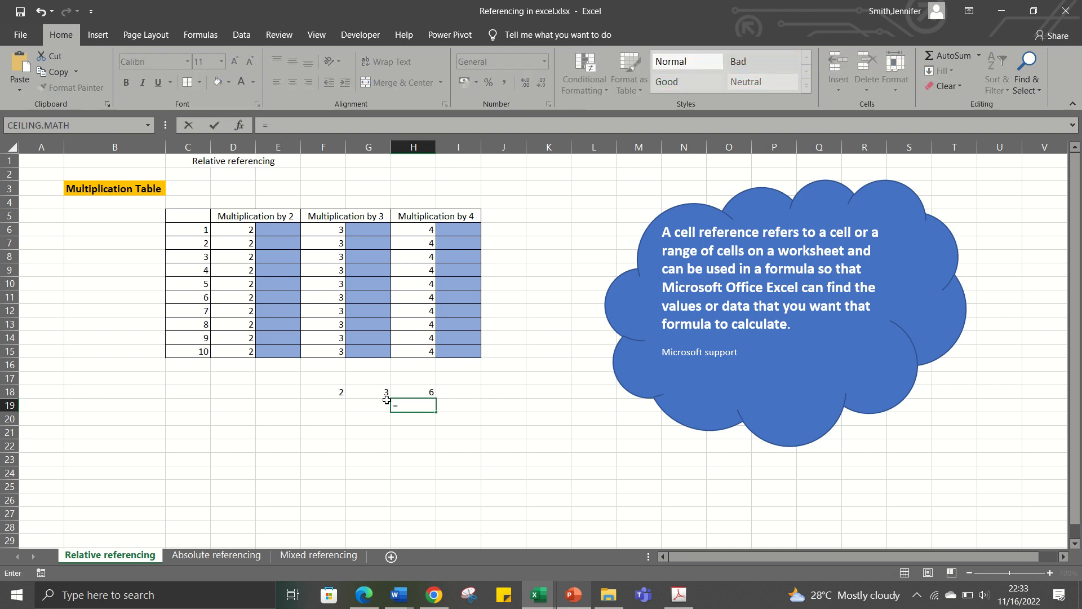
pyautogui.click(336, 394)
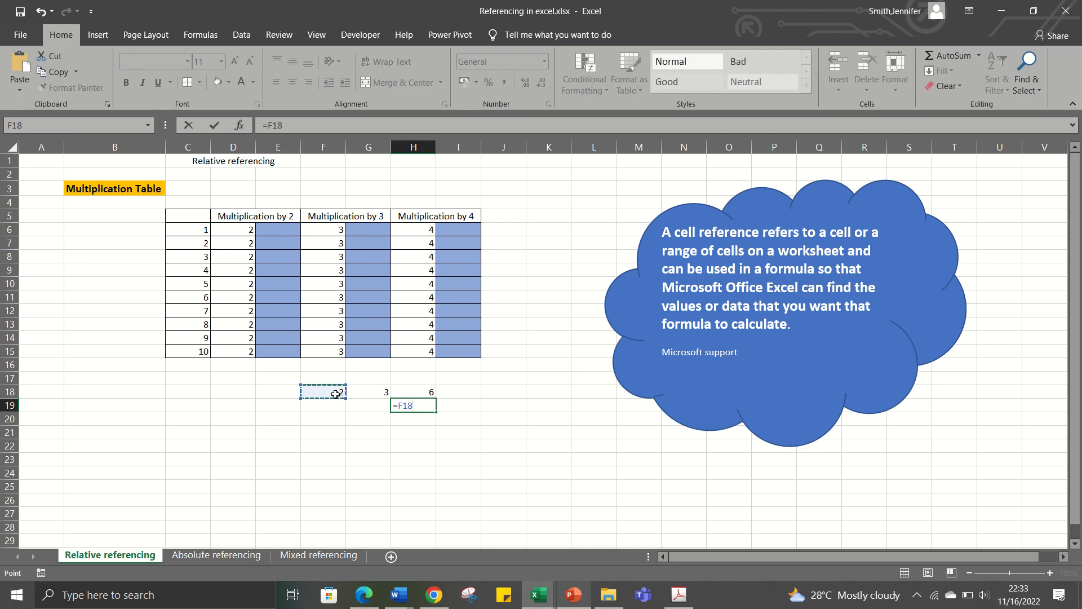
pyautogui.write('*')
pyautogui.click(367, 390)
pyautogui.press('Return')
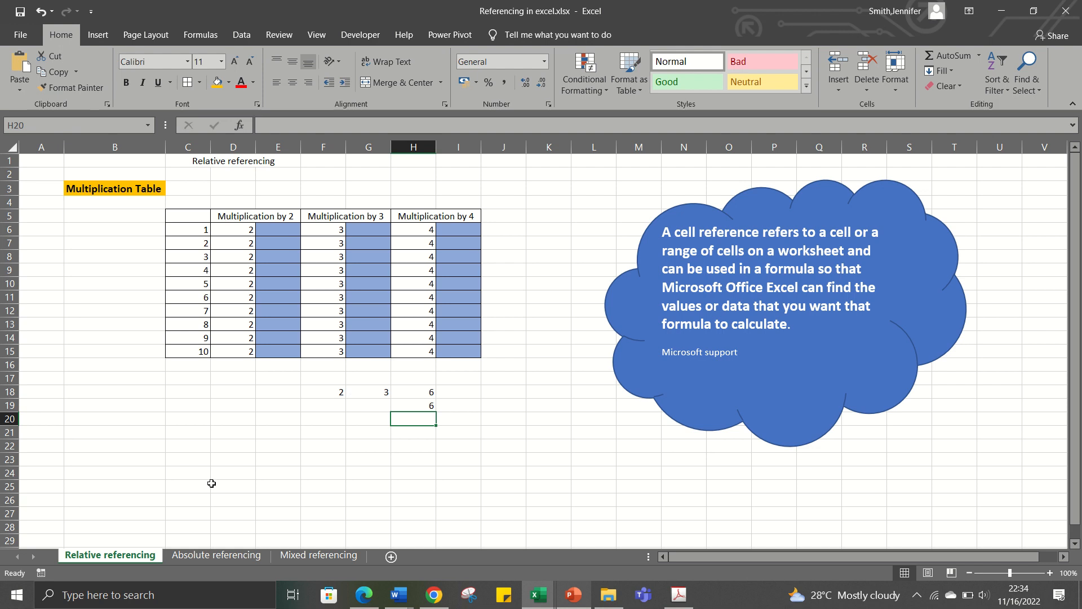
# - View the Absolute referencing and Mixed referencing sheets, and return to the Relative referencing sheet
pyautogui.click(210, 555)
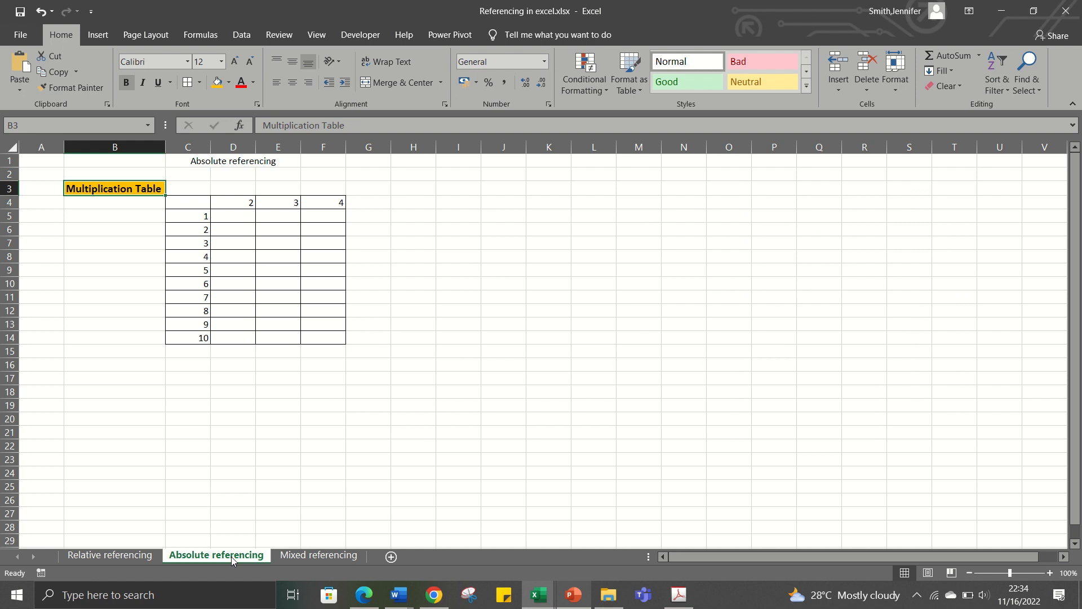
pyautogui.click(285, 555)
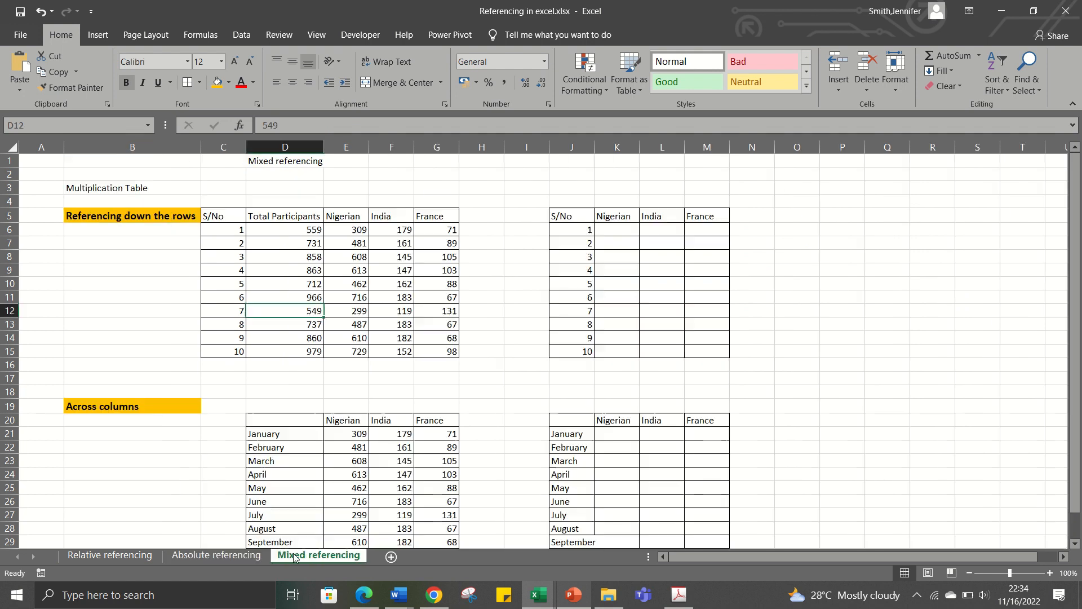
pyautogui.click(139, 558)
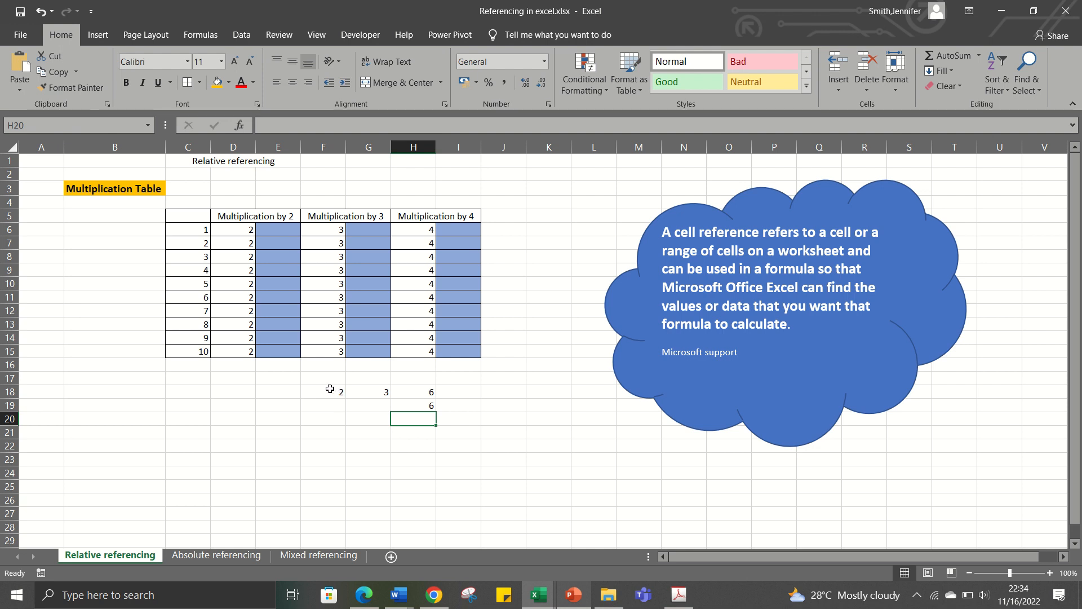
# - Clear the contents of the example cells F18:H19
pyautogui.moveTo(330, 389); pyautogui.dragTo(427, 405)
pyautogui.press('Delete')
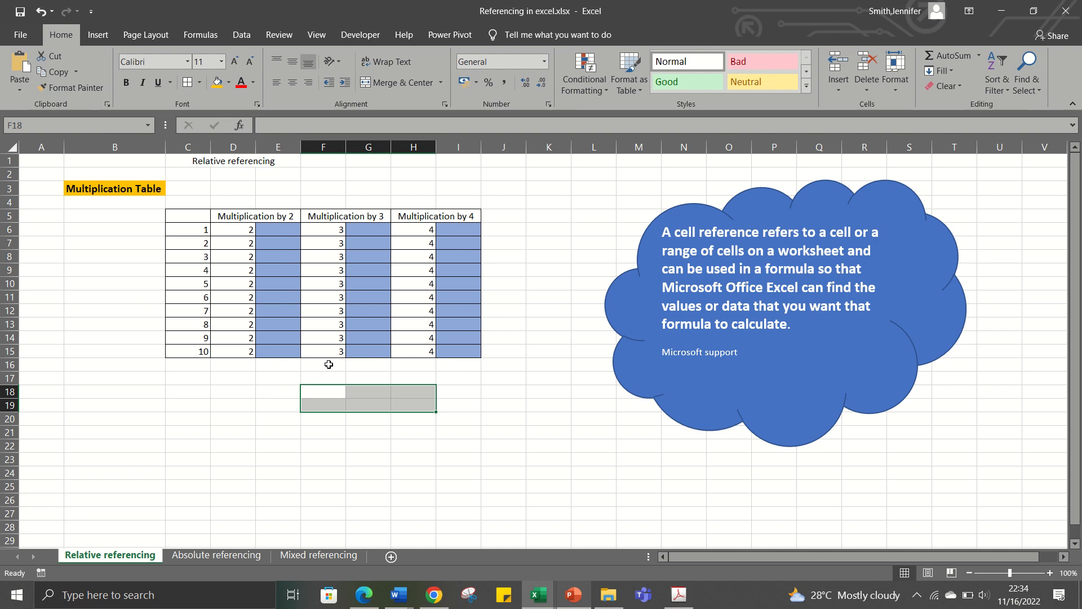
# - Enter =D6*C6 in cell E6 and fill the formula down the Multiplication by 2 column to E15
pyautogui.click(272, 235)
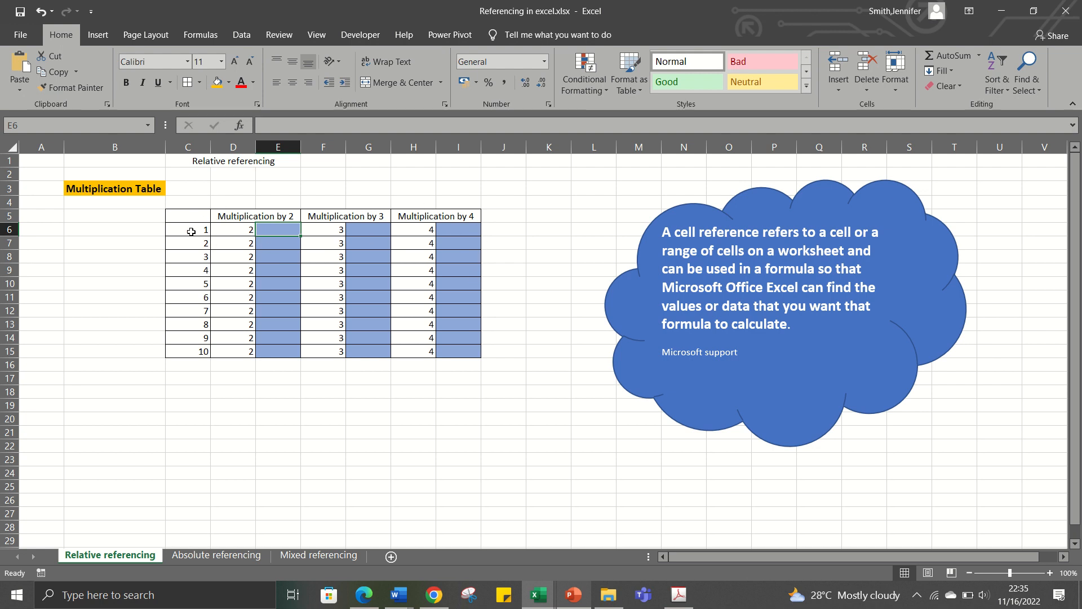
pyautogui.moveTo(192, 233); pyautogui.dragTo(182, 352)
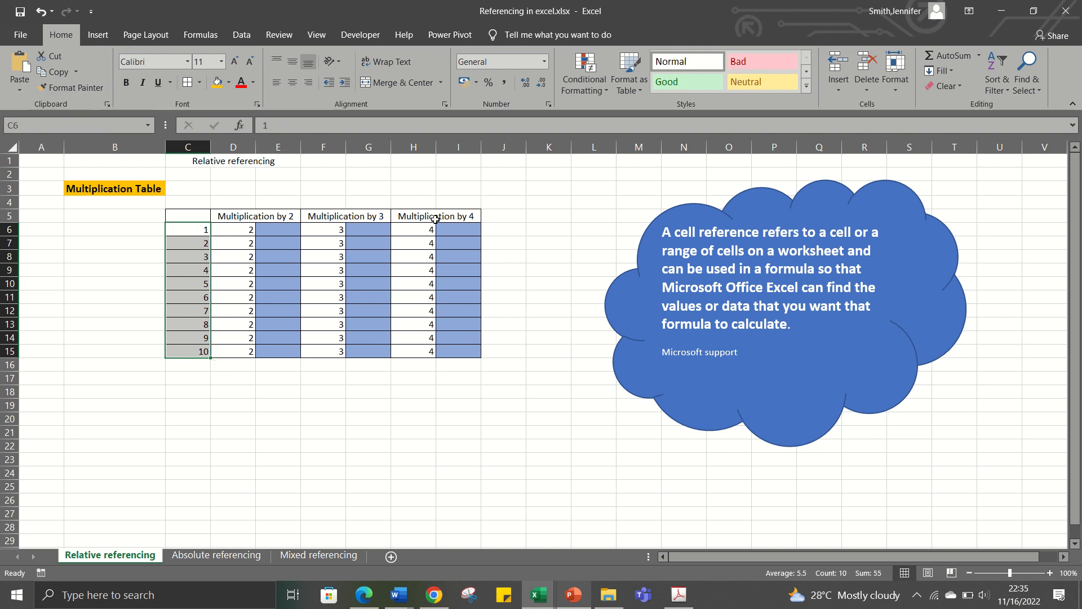
pyautogui.click(272, 233)
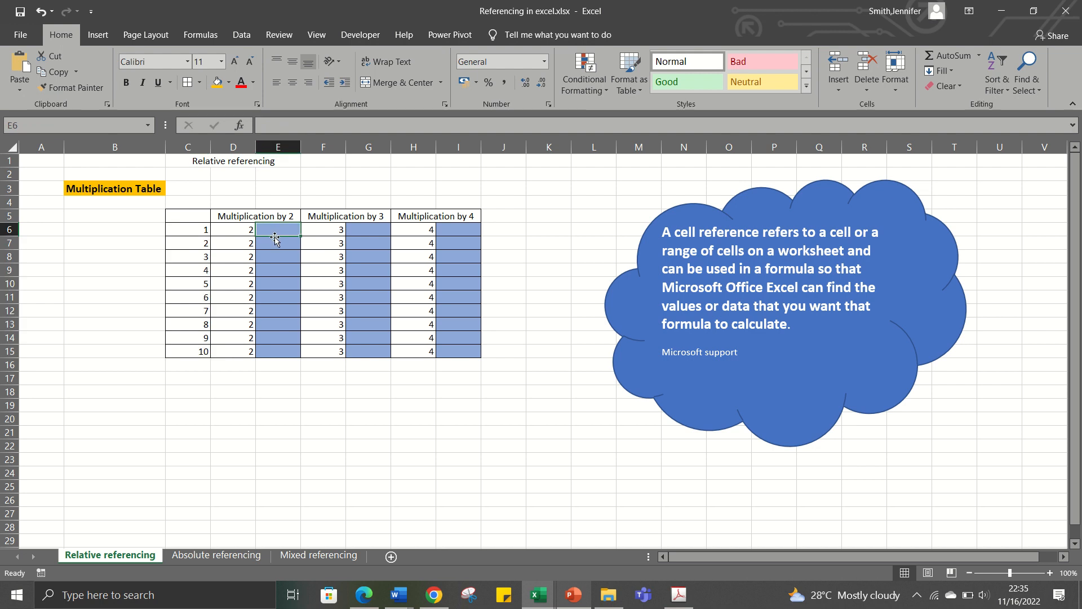
pyautogui.write('=')
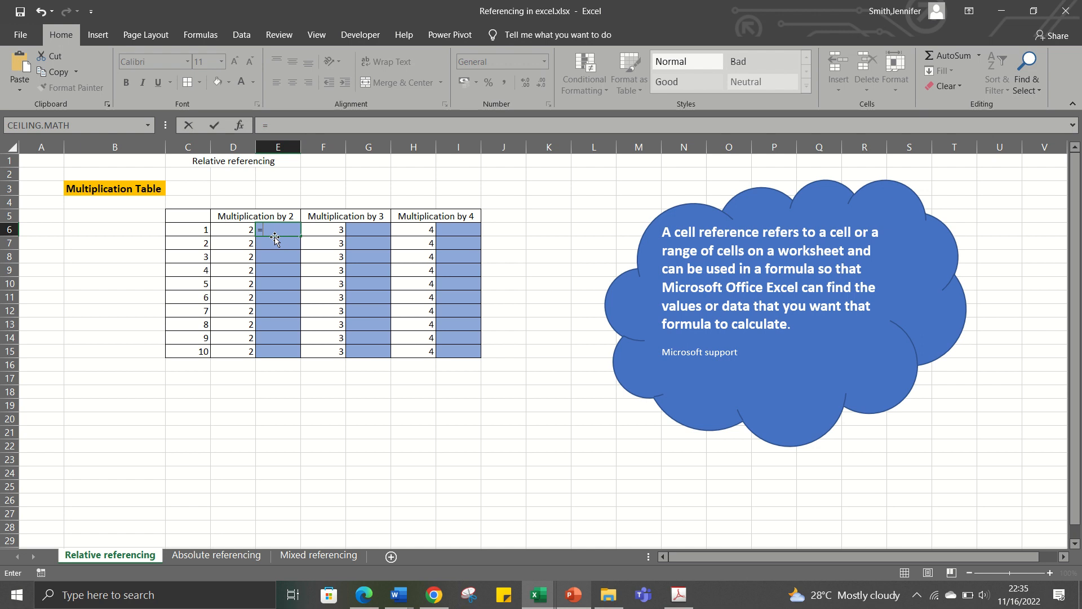
pyautogui.click(230, 231)
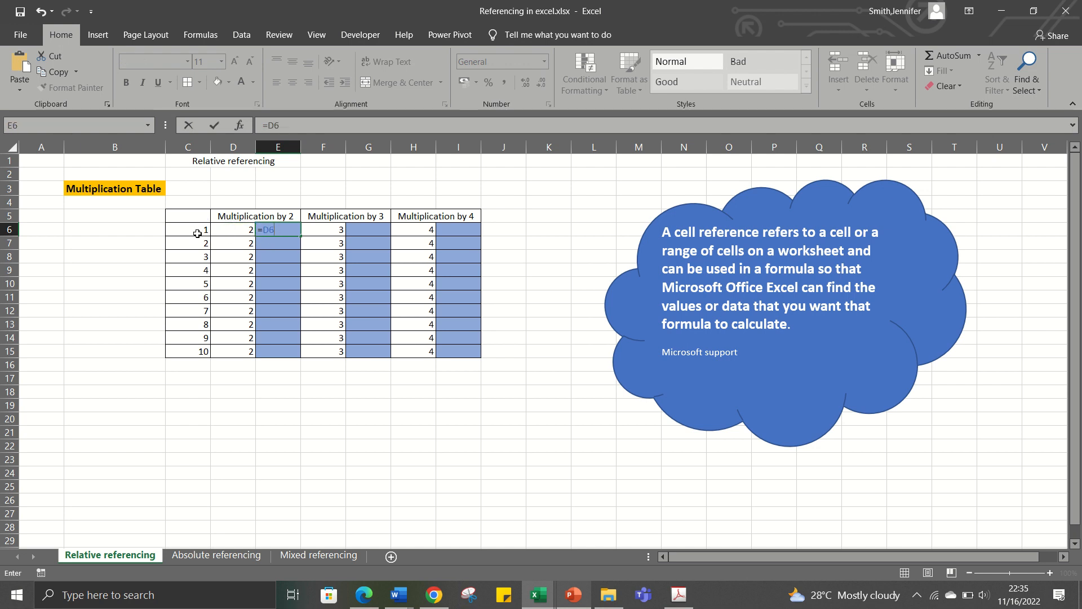
pyautogui.write('*')
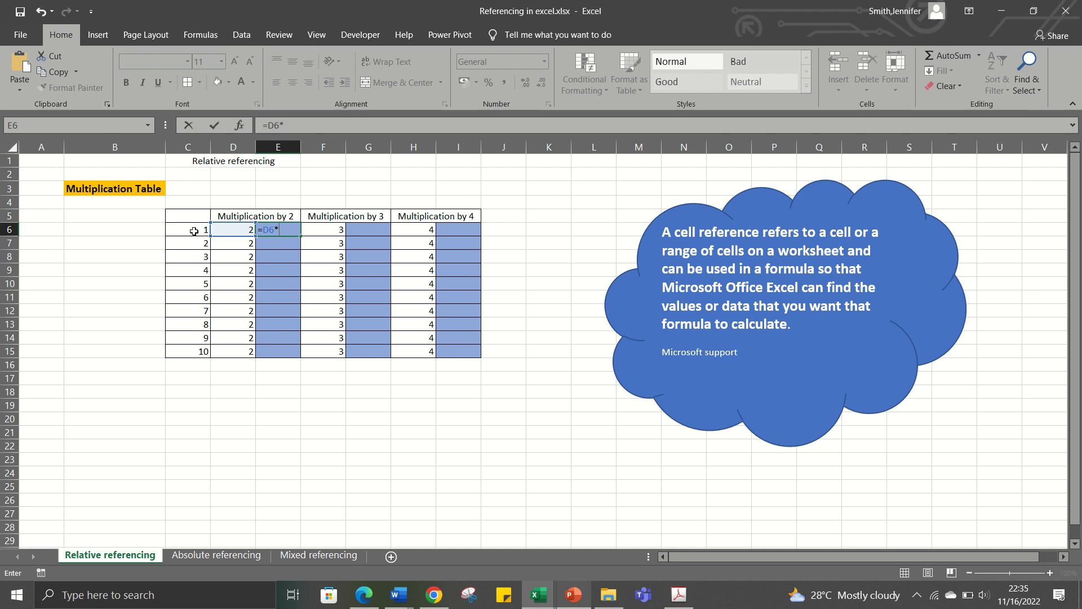
pyautogui.click(194, 231)
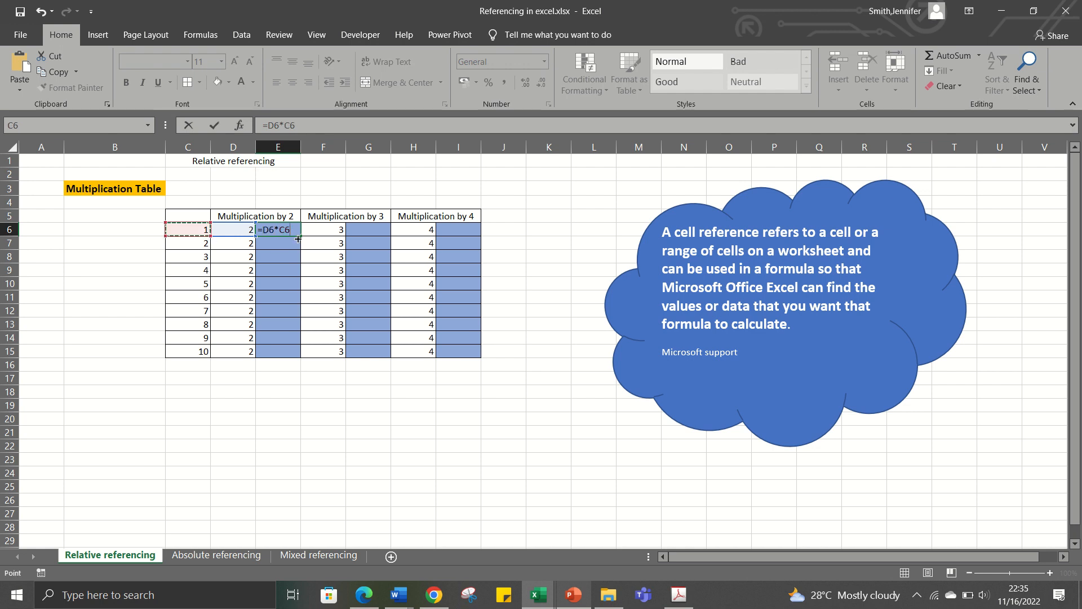
pyautogui.press('Return')
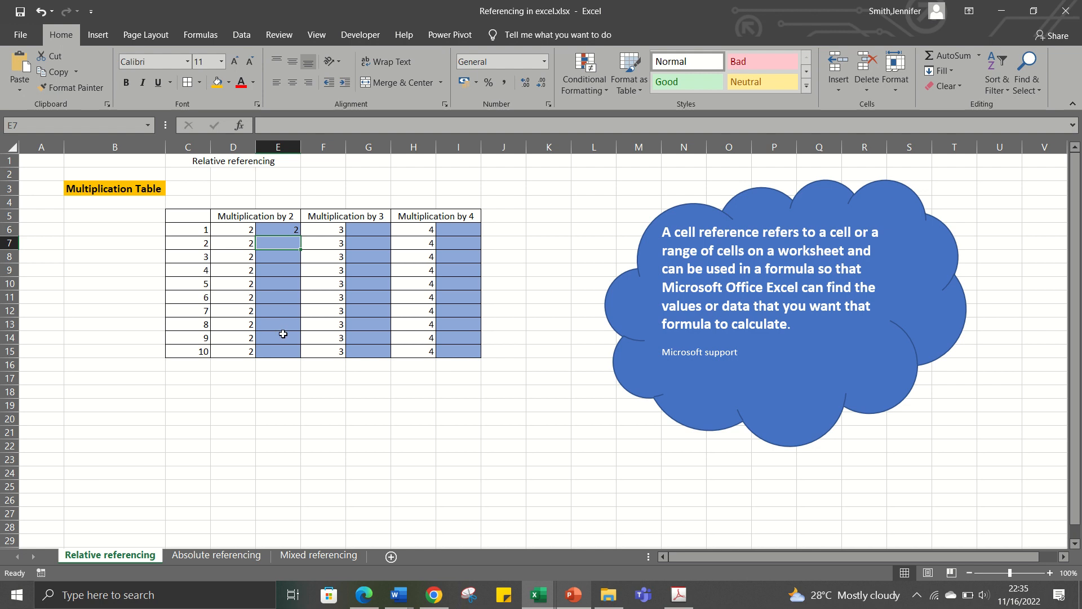
pyautogui.click(295, 225)
pyautogui.moveTo(301, 234); pyautogui.dragTo(288, 357)
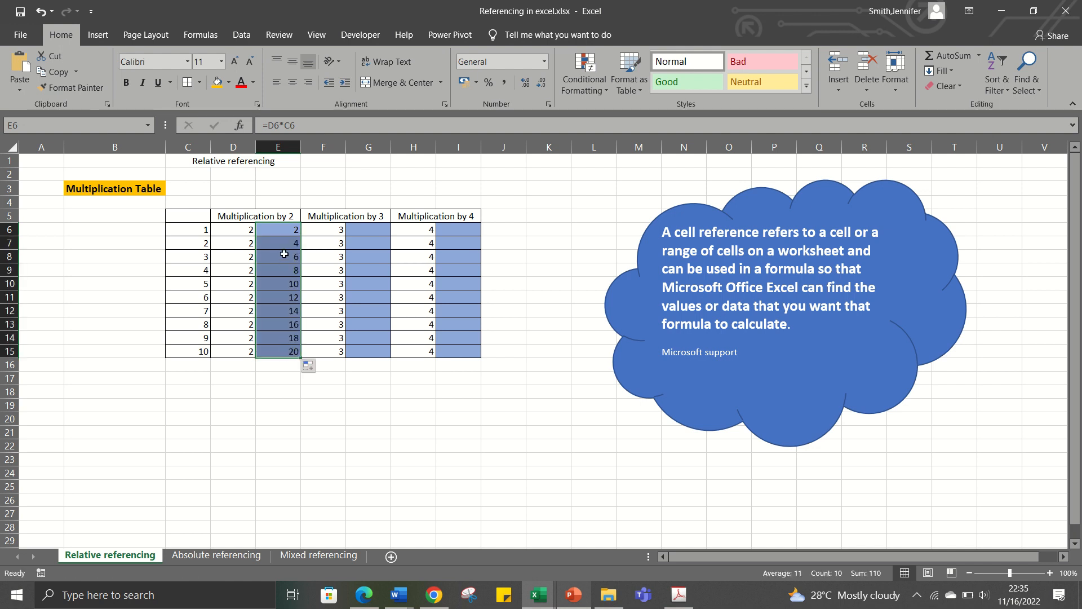
# - Inspect the cell references in the formulas of E6 and E12 without changing them
pyautogui.click(282, 231)
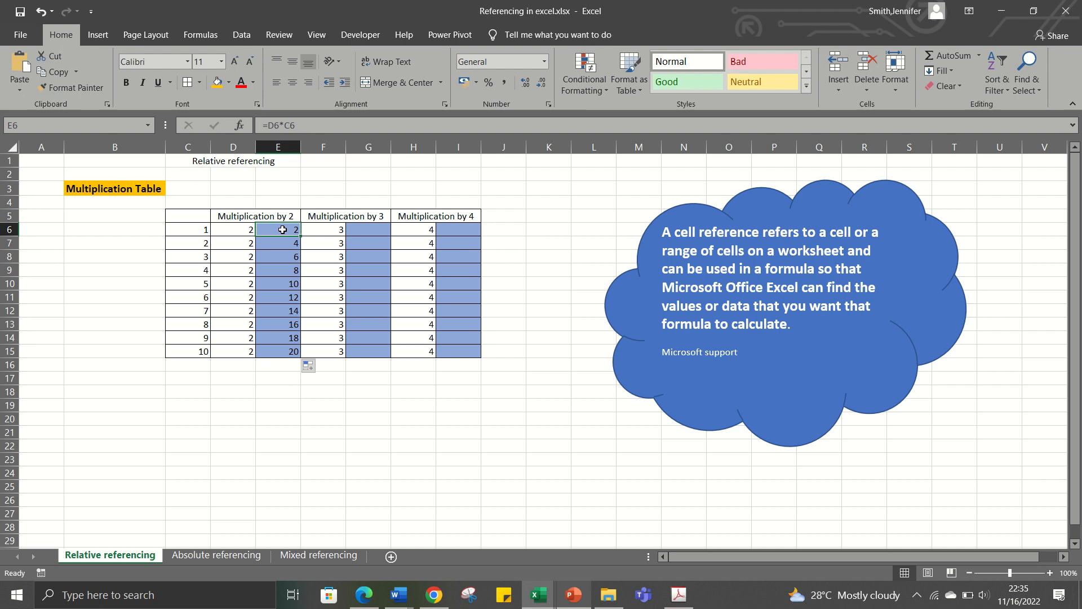
pyautogui.doubleClick(279, 229)
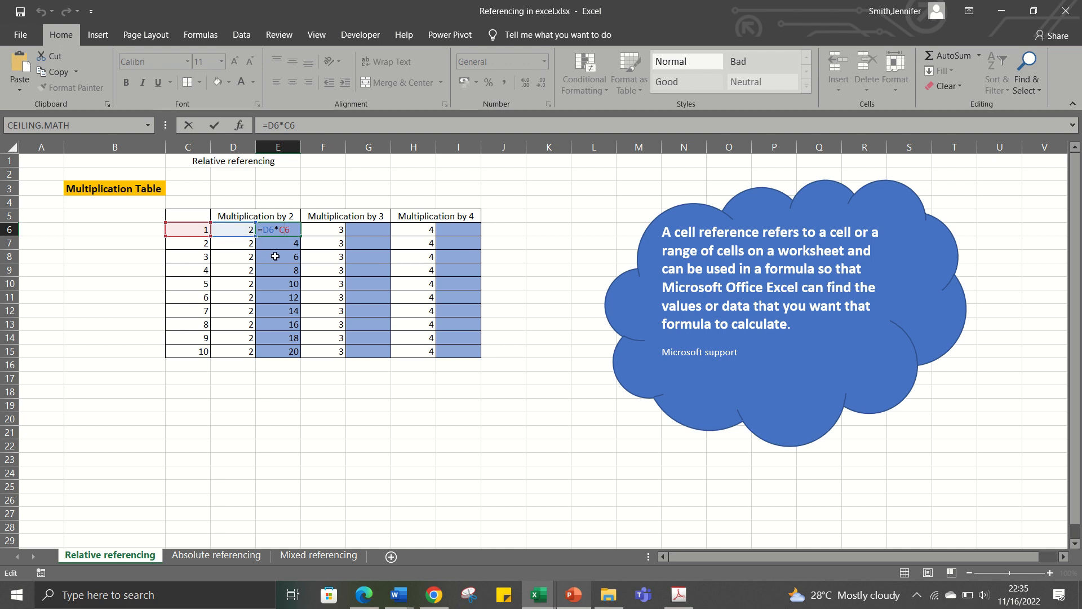
pyautogui.press('Escape')
pyautogui.doubleClick(285, 309)
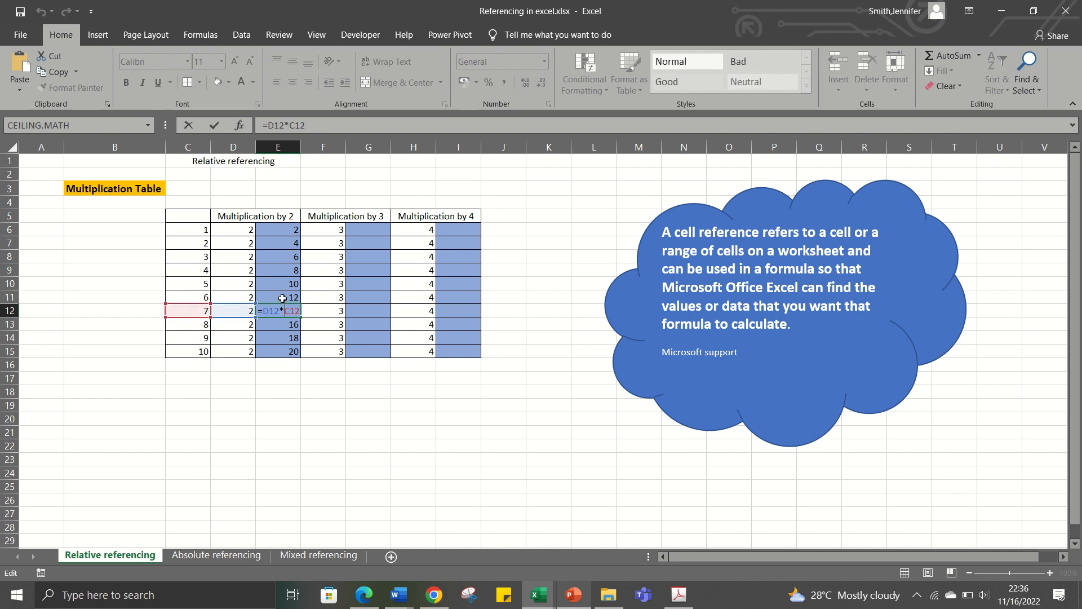
pyautogui.press('Escape')
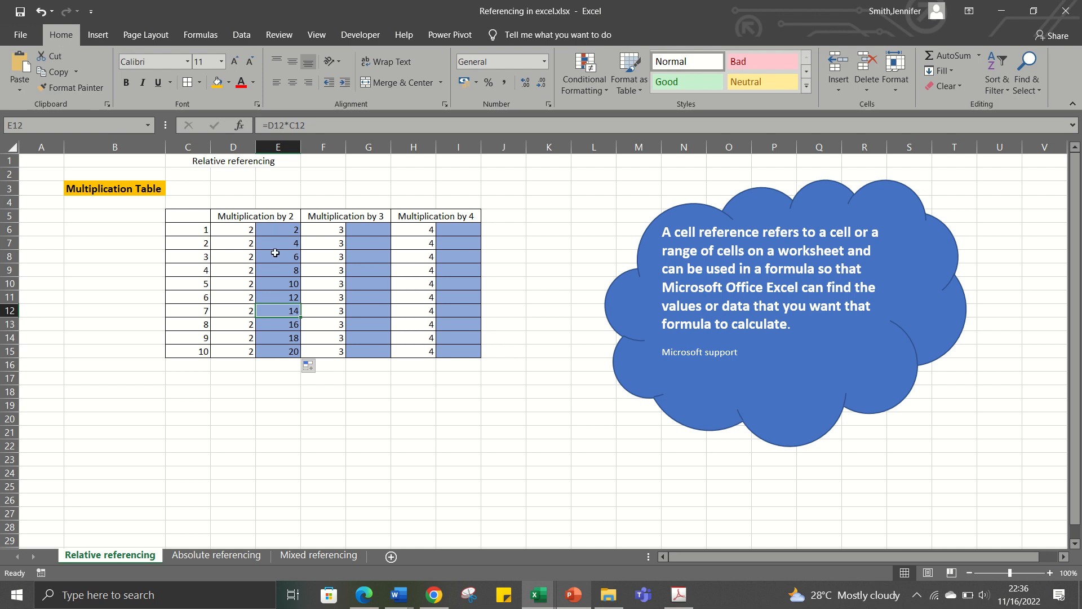
# - Enter the formula =F7*C6 in cell G7 of the Multiplication by 3 column
pyautogui.click(328, 233)
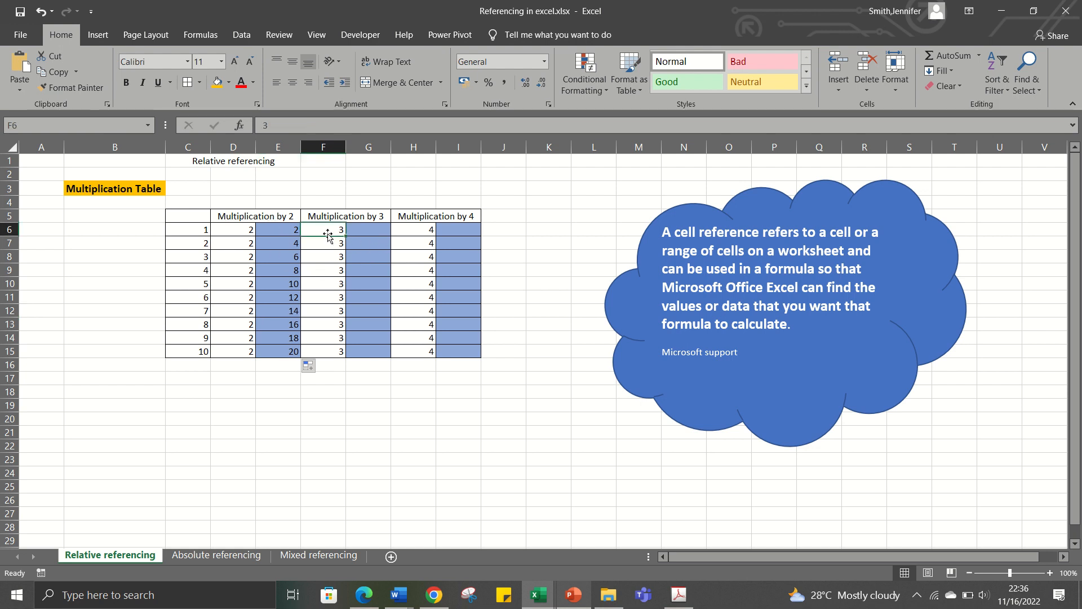
pyautogui.click(366, 243)
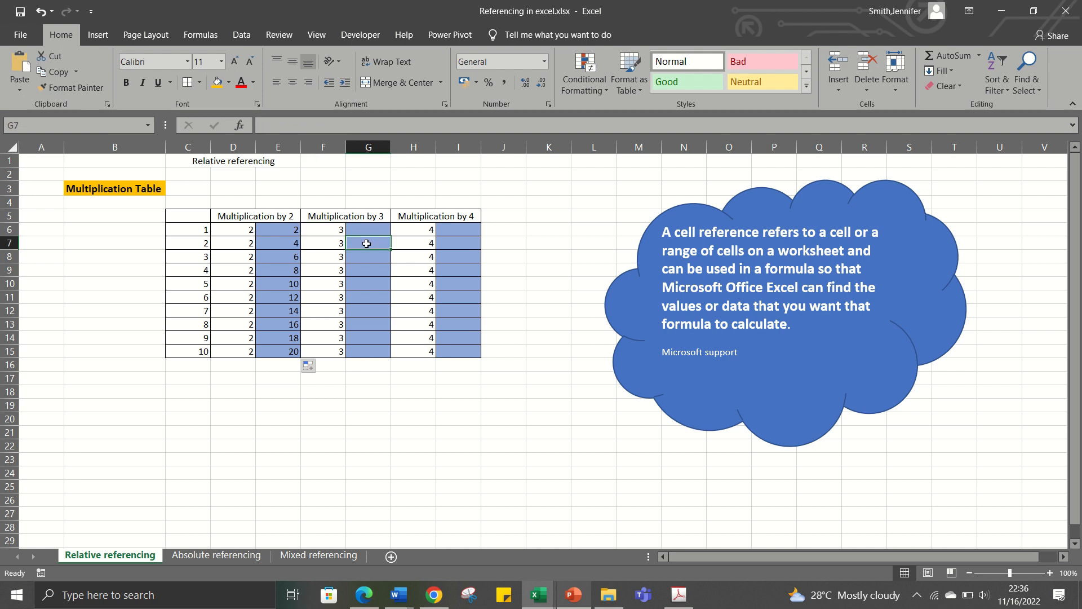
pyautogui.doubleClick(367, 244)
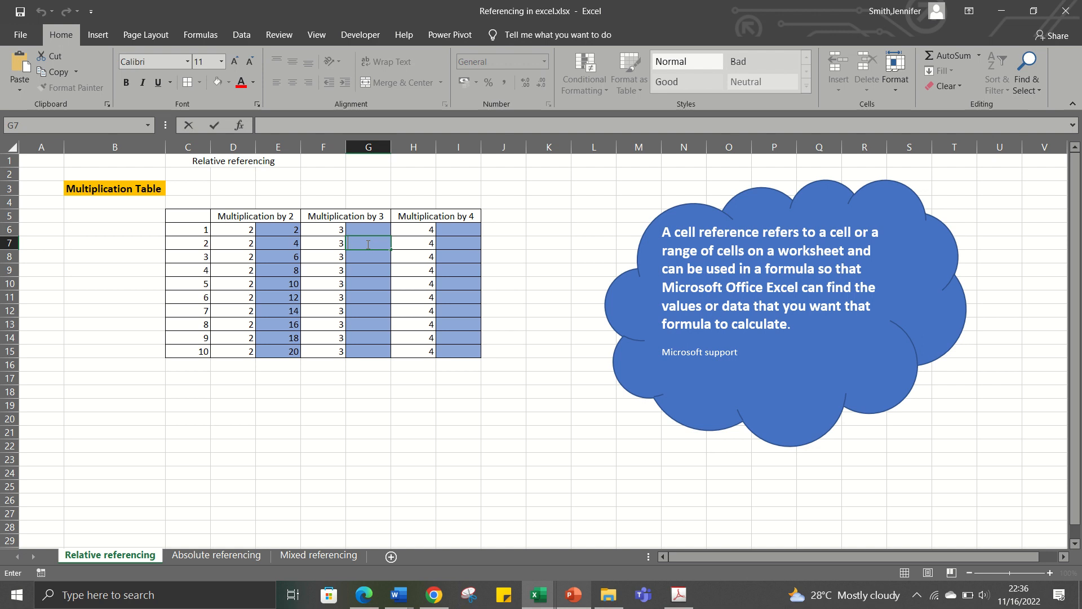
pyautogui.press('Escape')
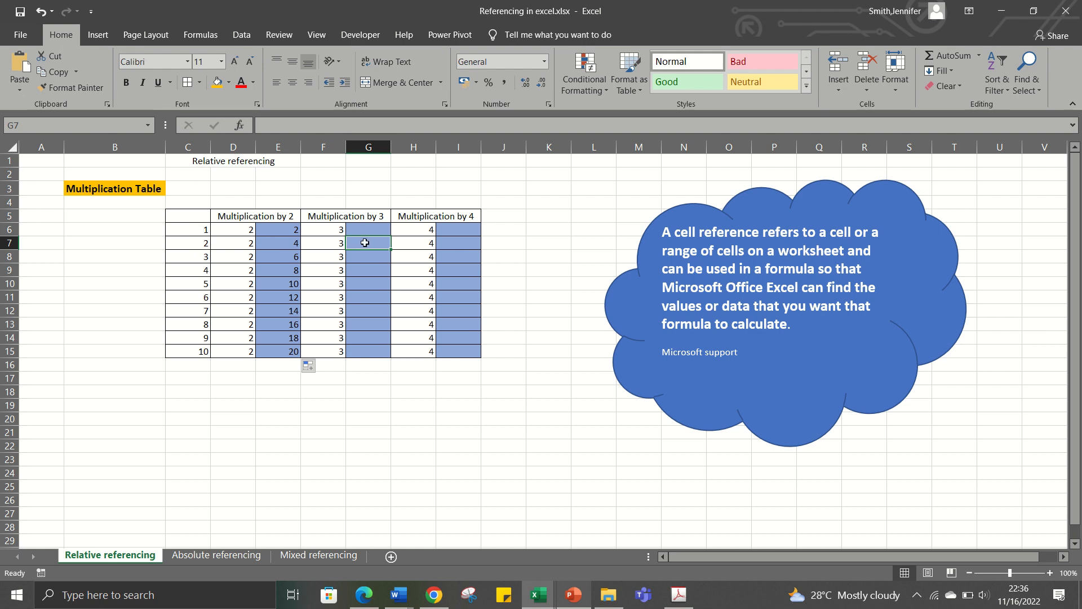
pyautogui.write('=')
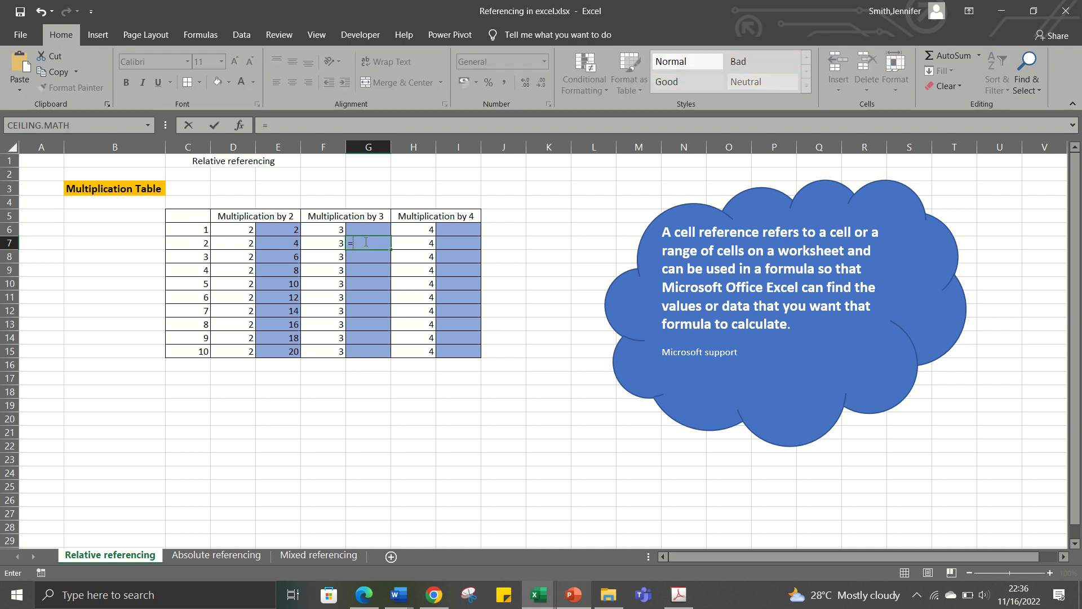
pyautogui.click(337, 242)
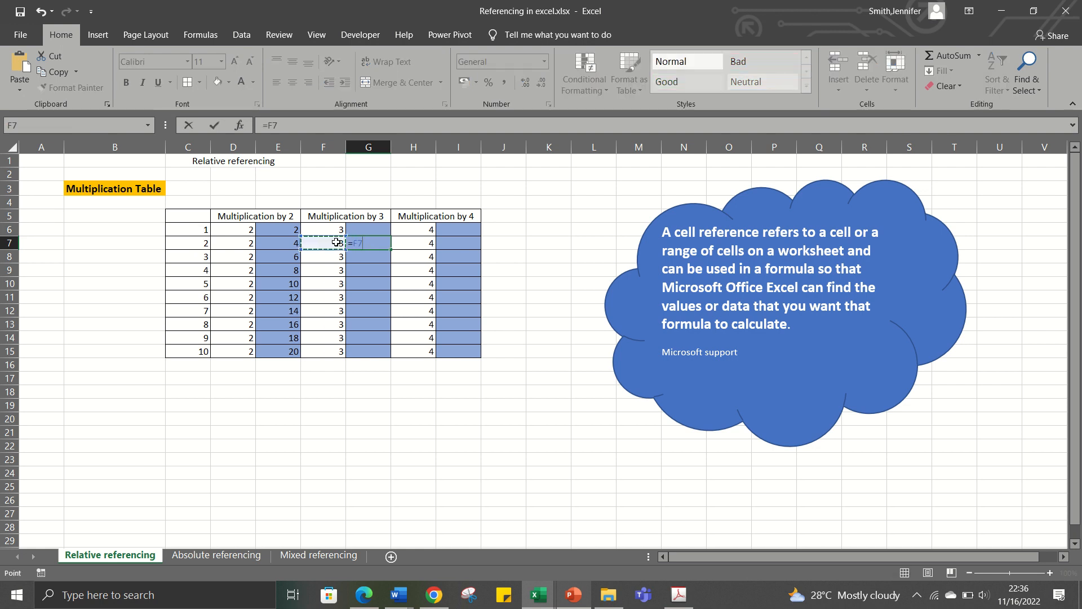
pyautogui.write('*')
pyautogui.click(189, 230)
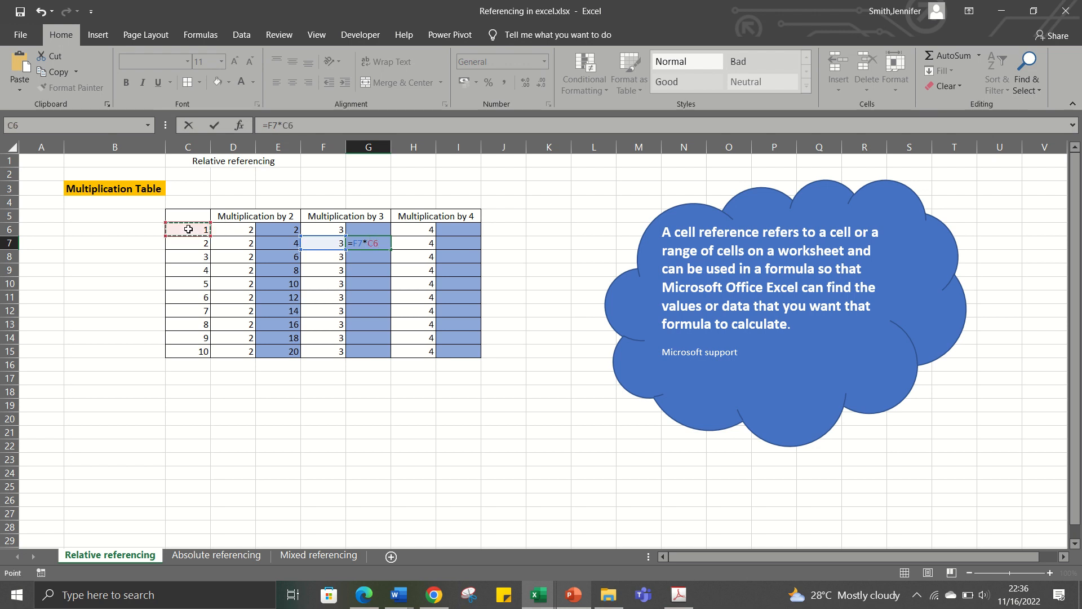
pyautogui.press('Return')
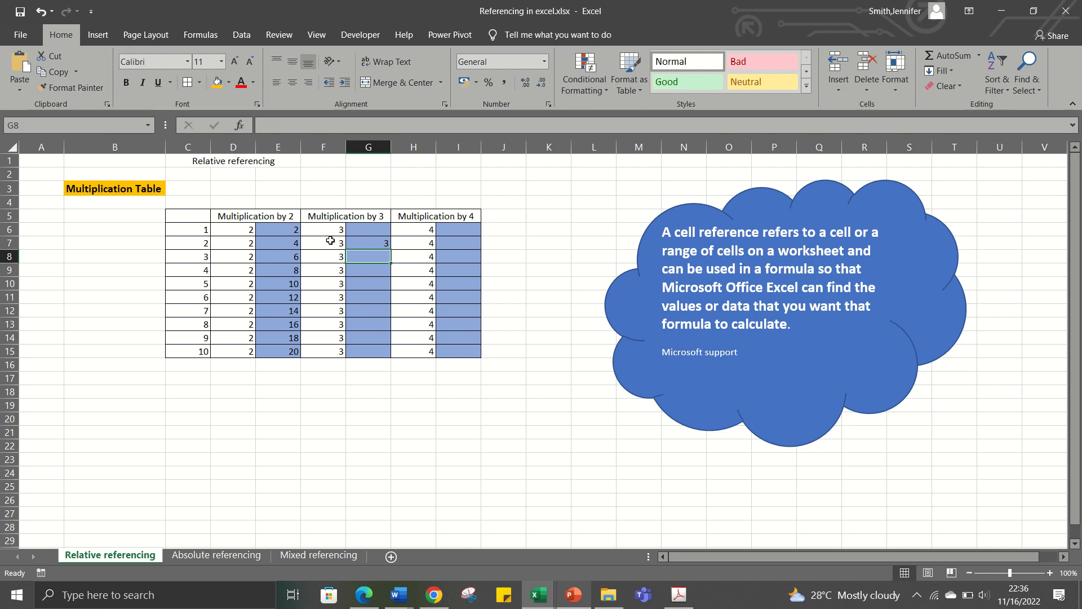
# - Re-enter =F7*C6 in cell G7 and fill the formula down the Multiplication by 3 column to G15
pyautogui.click(366, 243)
pyautogui.write('=F7*')
pyautogui.click(189, 223)
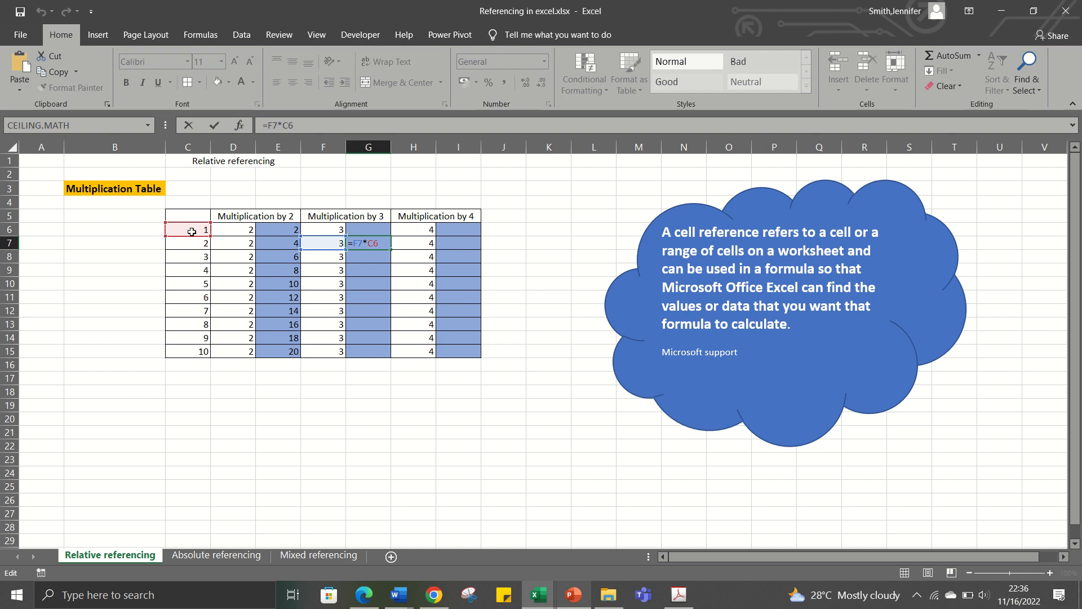
pyautogui.press('Return')
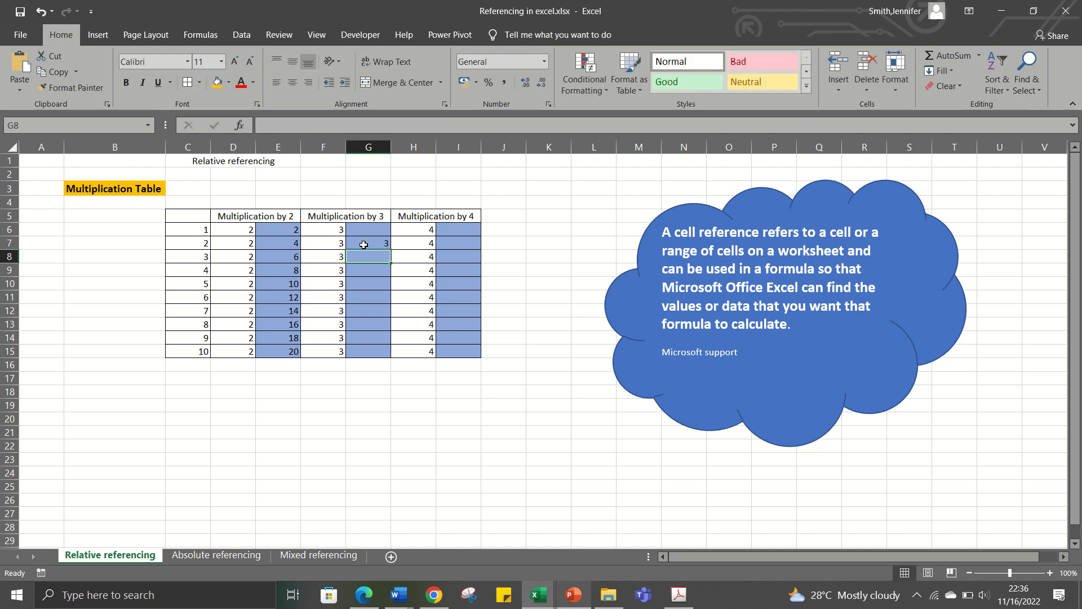
pyautogui.click(369, 247)
pyautogui.moveTo(391, 250); pyautogui.dragTo(380, 352)
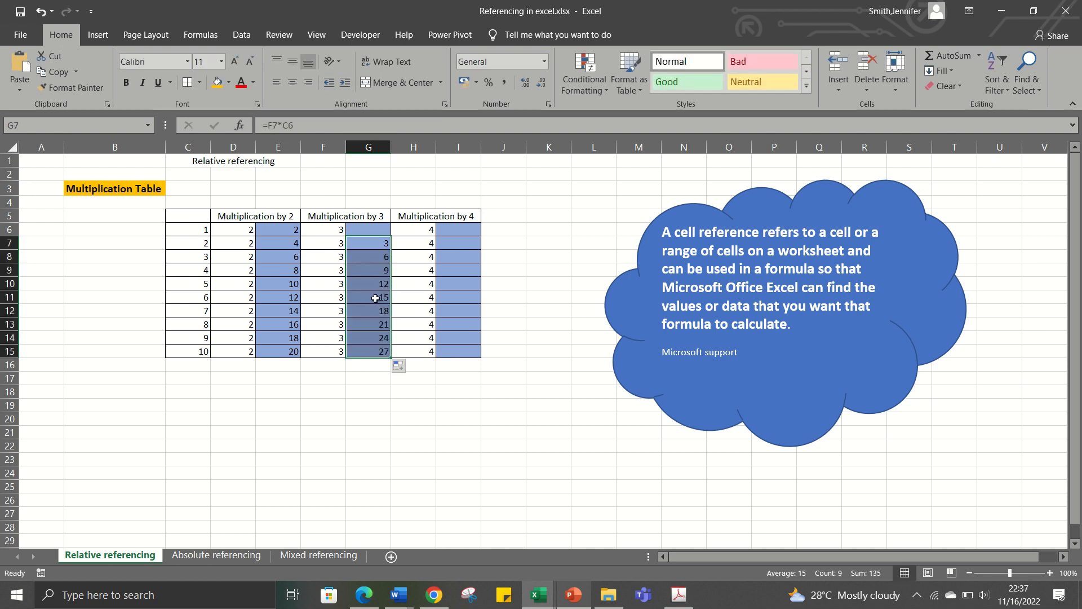
# - Inspect the cell references in the formulas of G8 and G14 without changing them
pyautogui.doubleClick(378, 257)
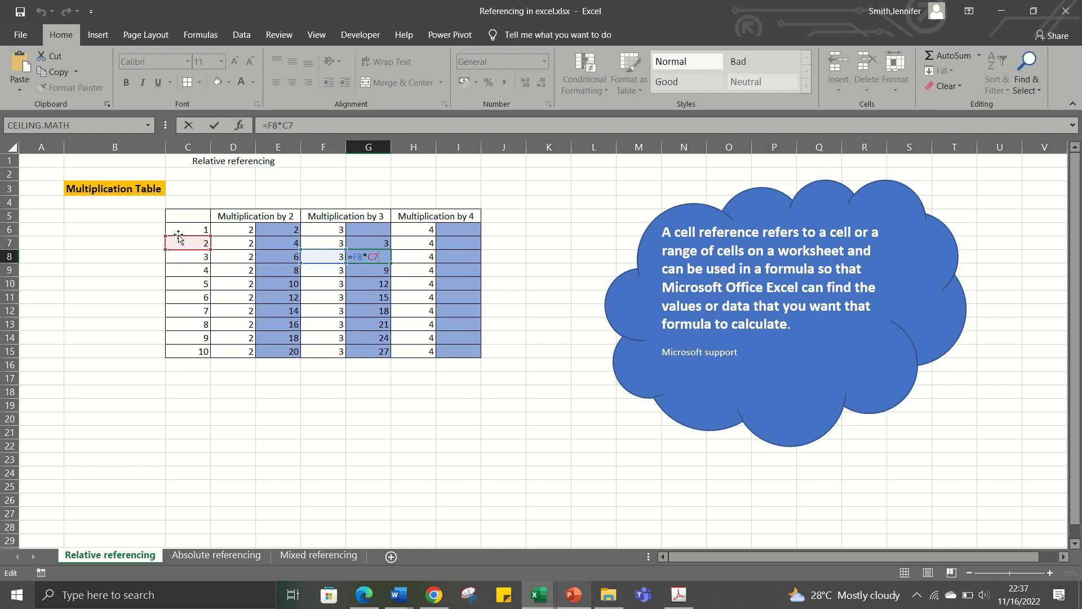
pyautogui.hotkey('ctrl', 'Return')
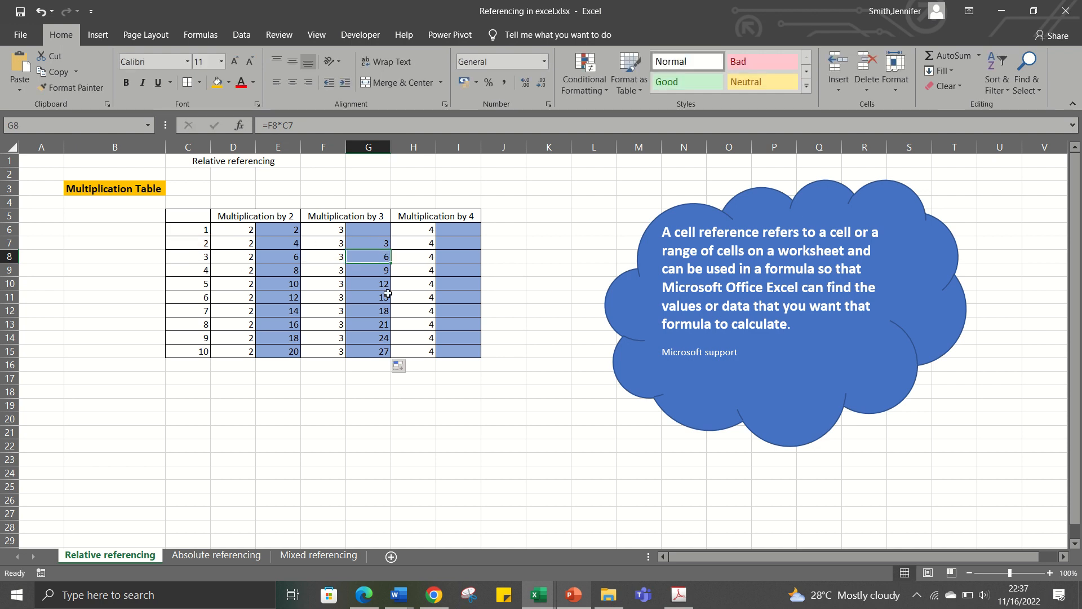
pyautogui.doubleClick(376, 338)
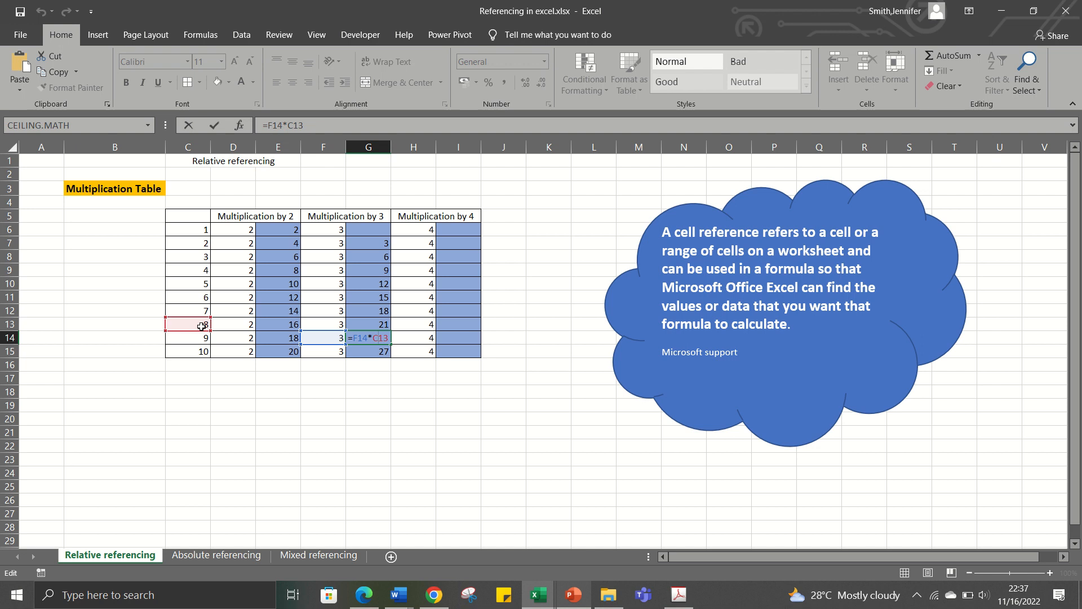
pyautogui.hotkey('ctrl', 'Return')
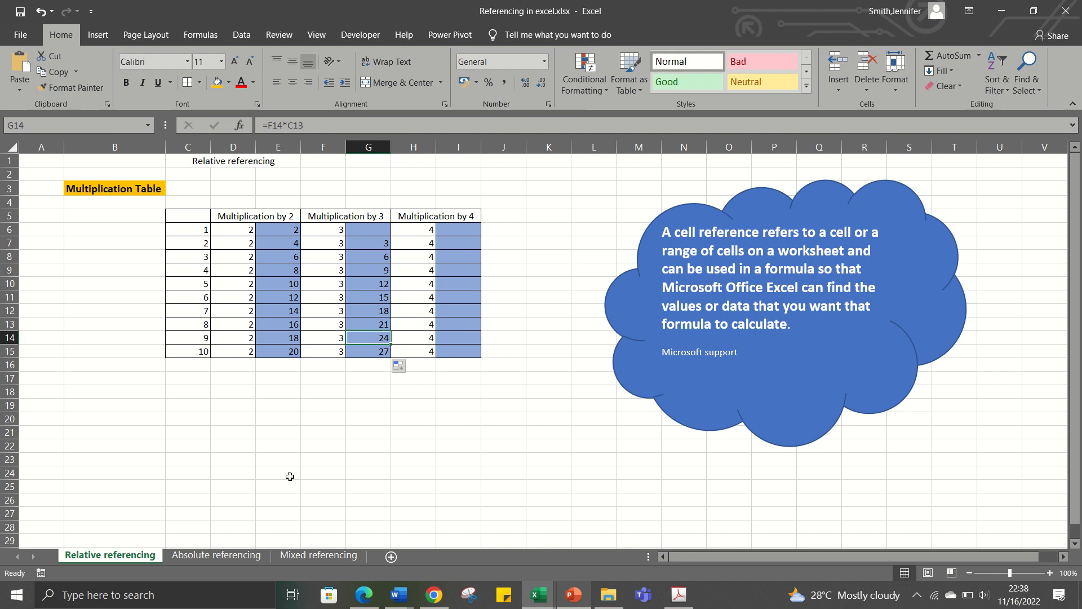
# - On the Absolute referencing sheet, shade the multiplier header cells D4:F4 with a blue-gray theme fill
pyautogui.click(231, 555)
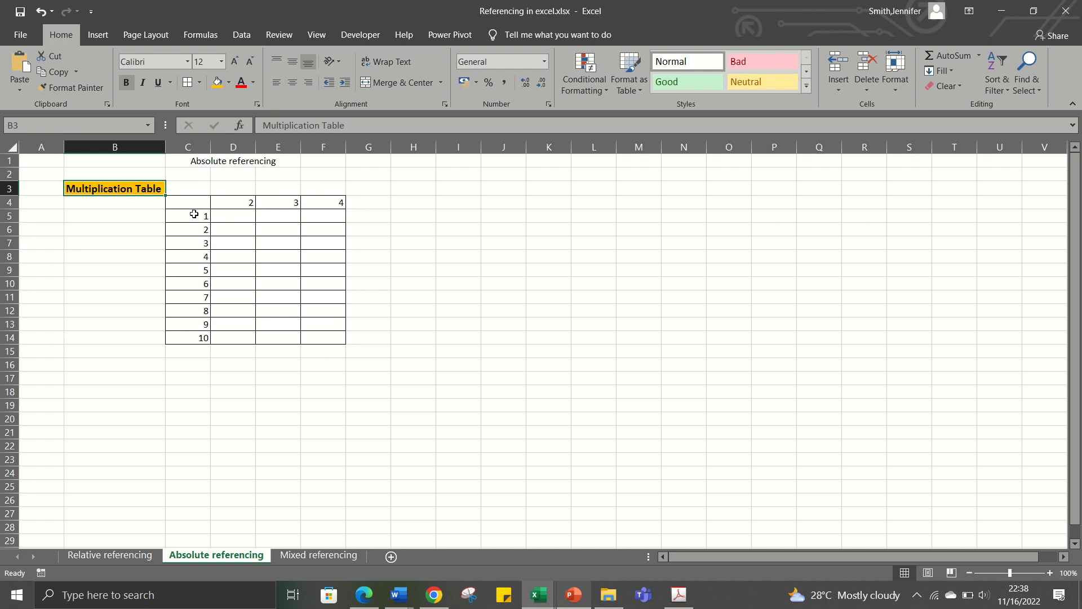
pyautogui.click(193, 214)
pyautogui.moveTo(231, 203); pyautogui.dragTo(341, 205)
pyautogui.moveTo(232, 202); pyautogui.dragTo(324, 204)
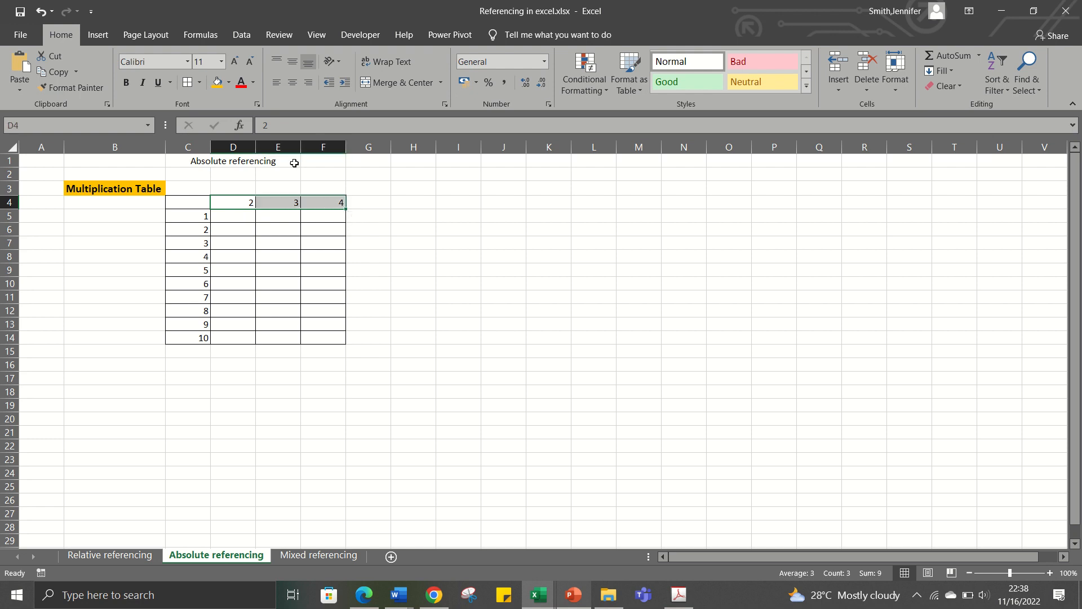
pyautogui.click(228, 82)
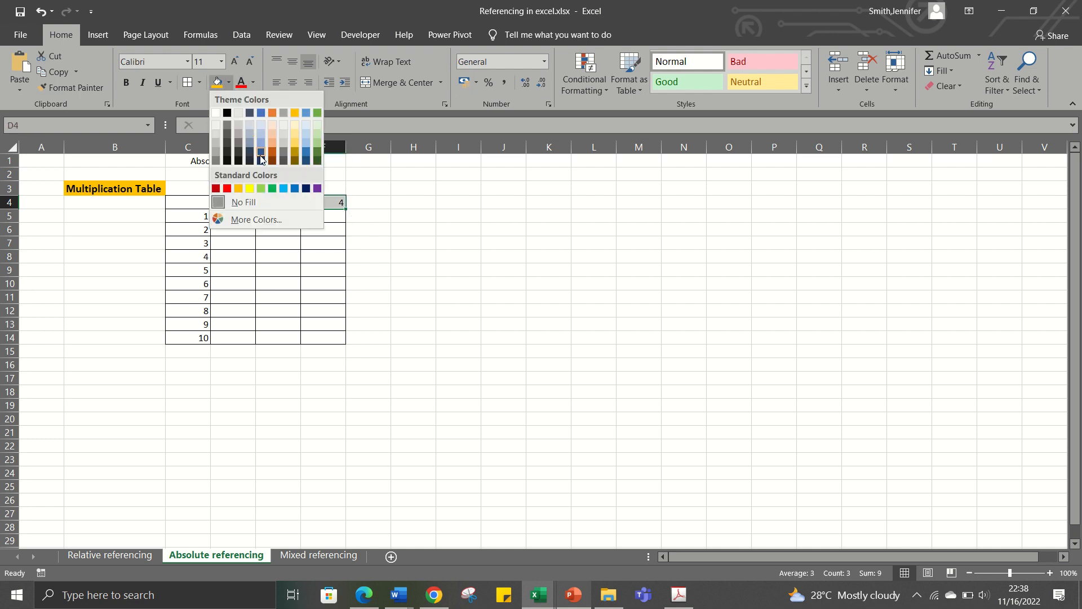
pyautogui.click(250, 141)
pyautogui.click(406, 256)
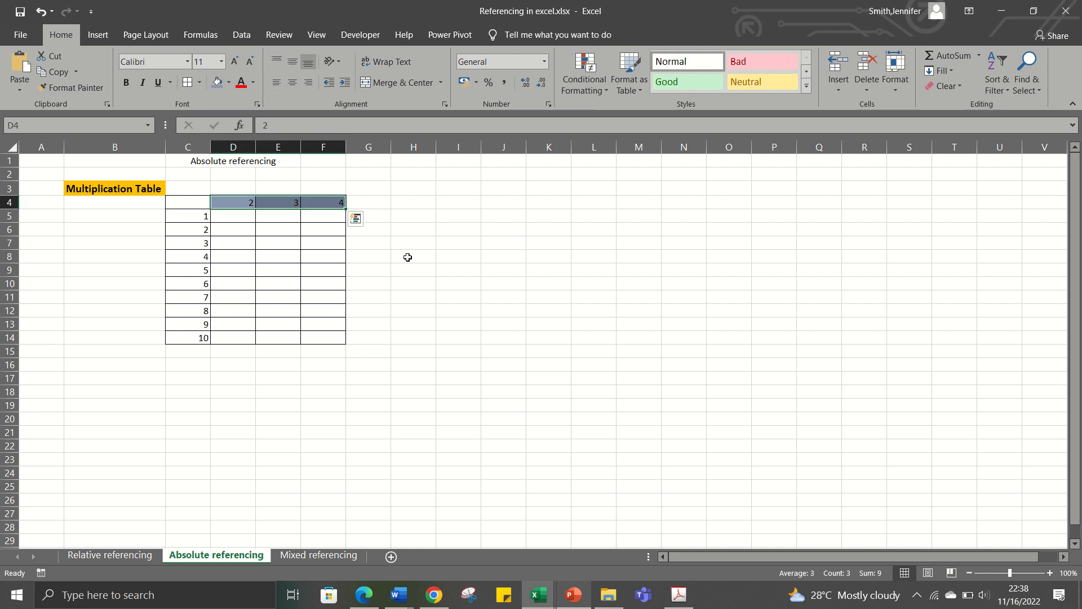
# - Enter =C5*$D$4 in cell D5 with an absolute reference to the header, and fill it down to D14
pyautogui.click(239, 221)
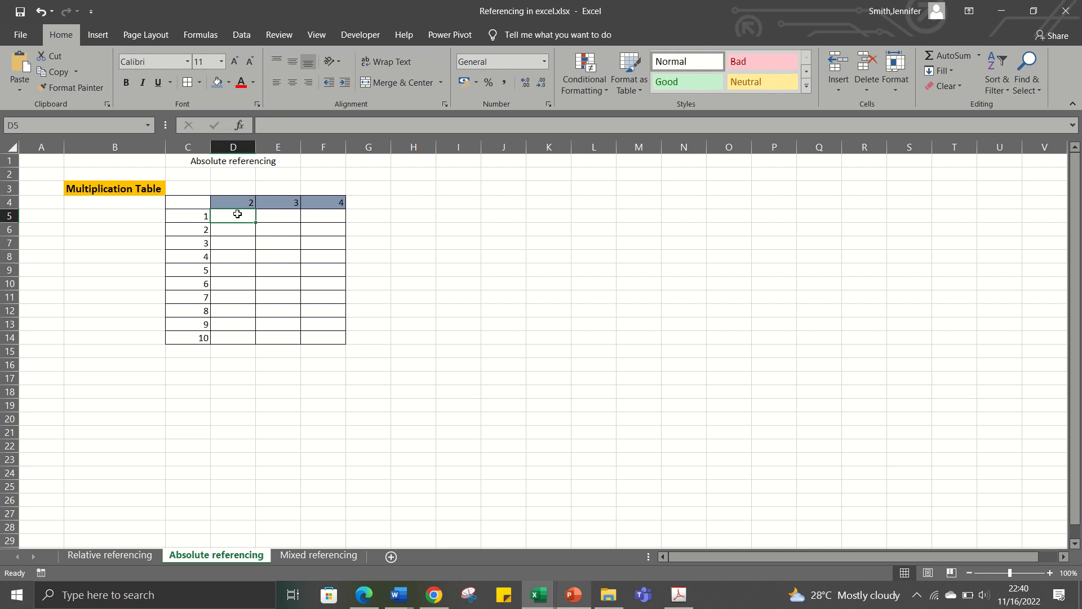
pyautogui.write('=')
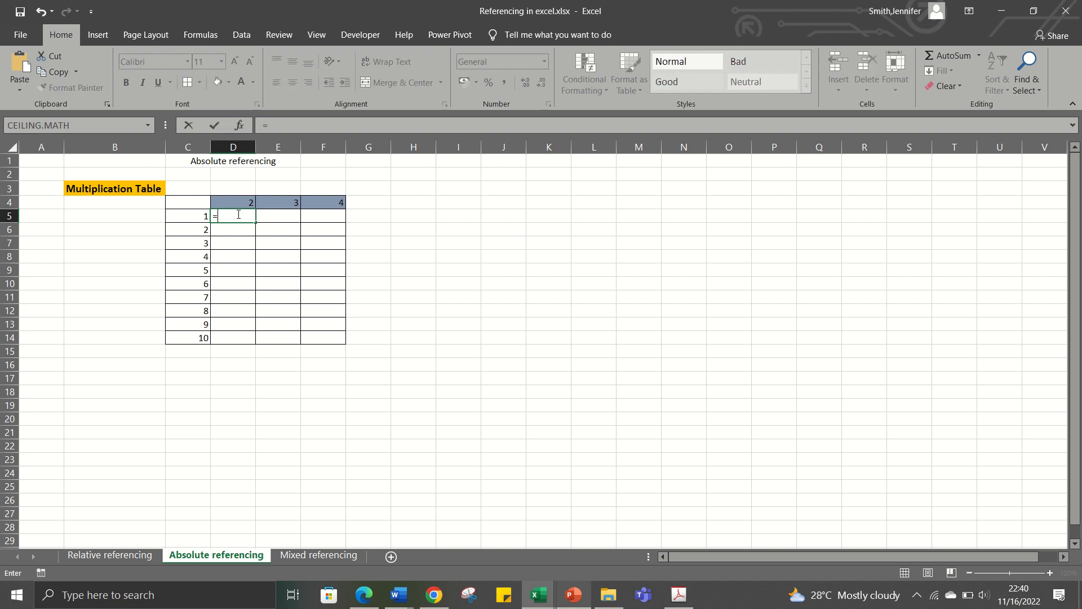
pyautogui.click(192, 218)
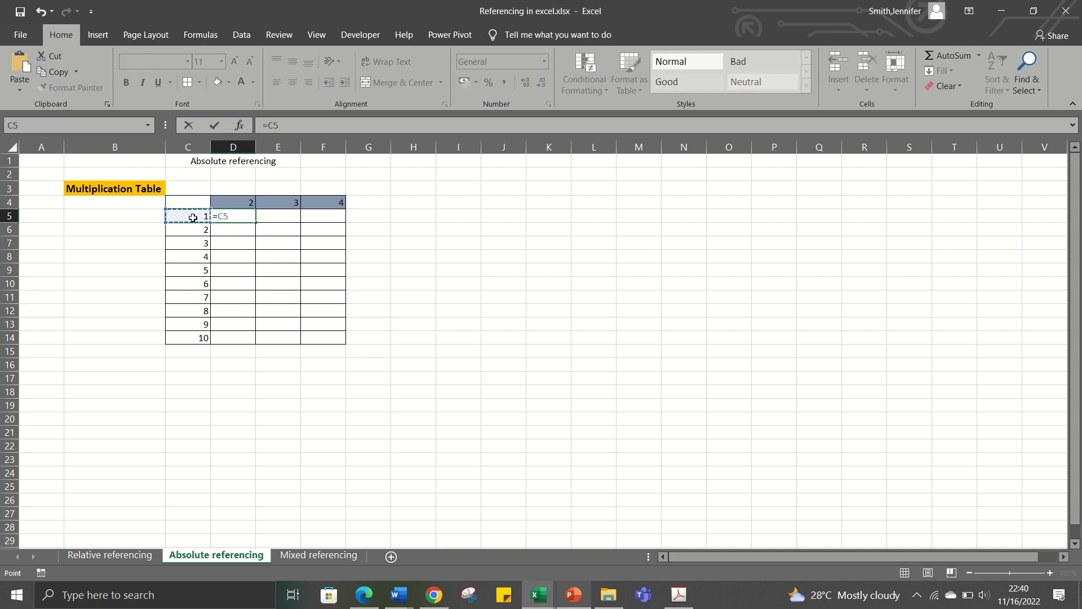
pyautogui.write('*')
pyautogui.click(235, 203)
pyautogui.press('F4')
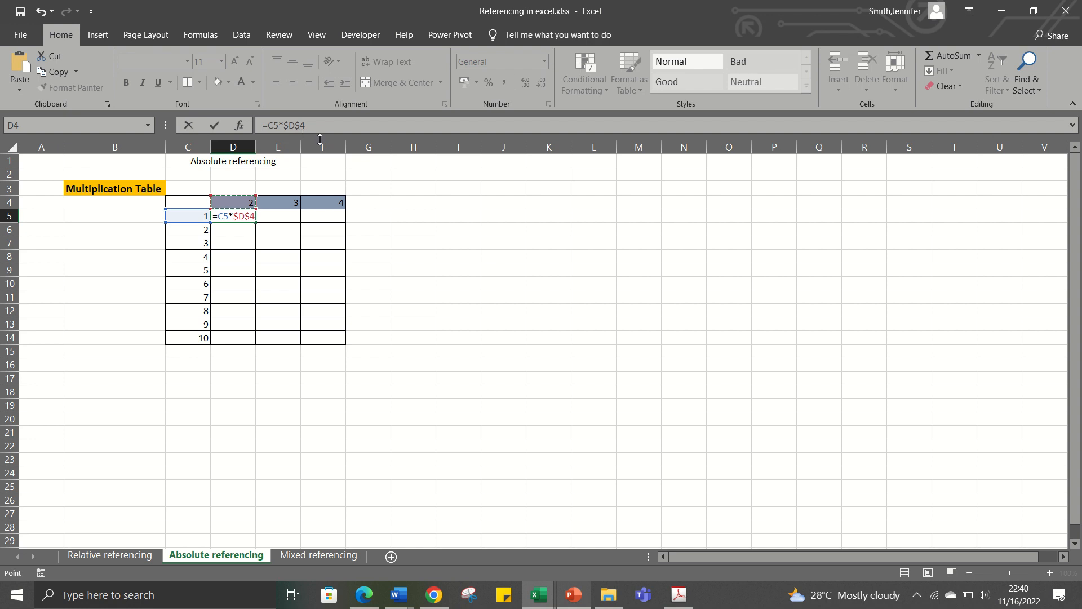
pyautogui.press('Return')
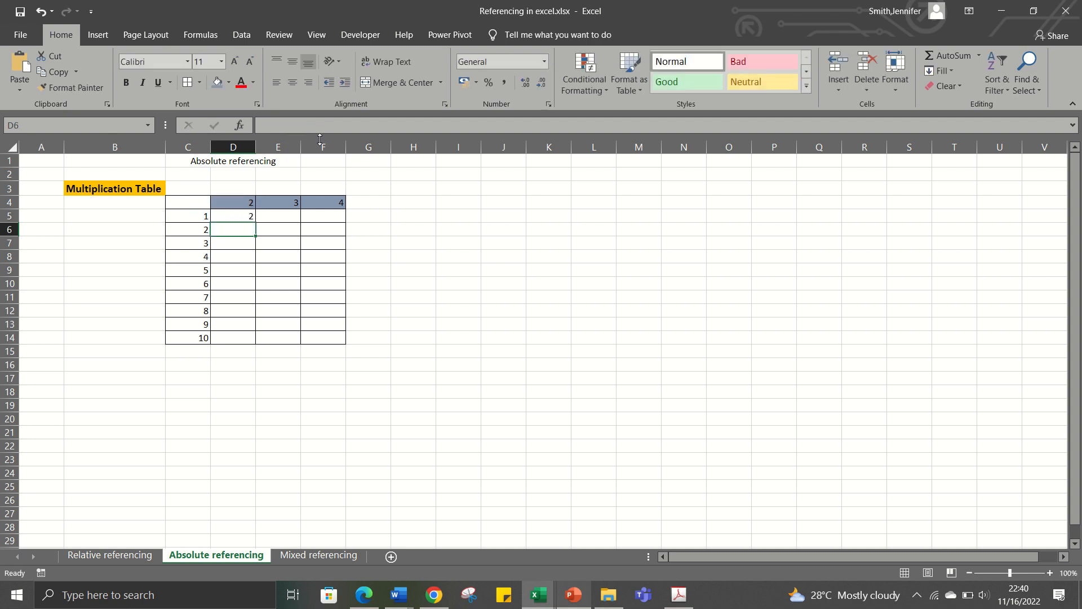
pyautogui.click(254, 217)
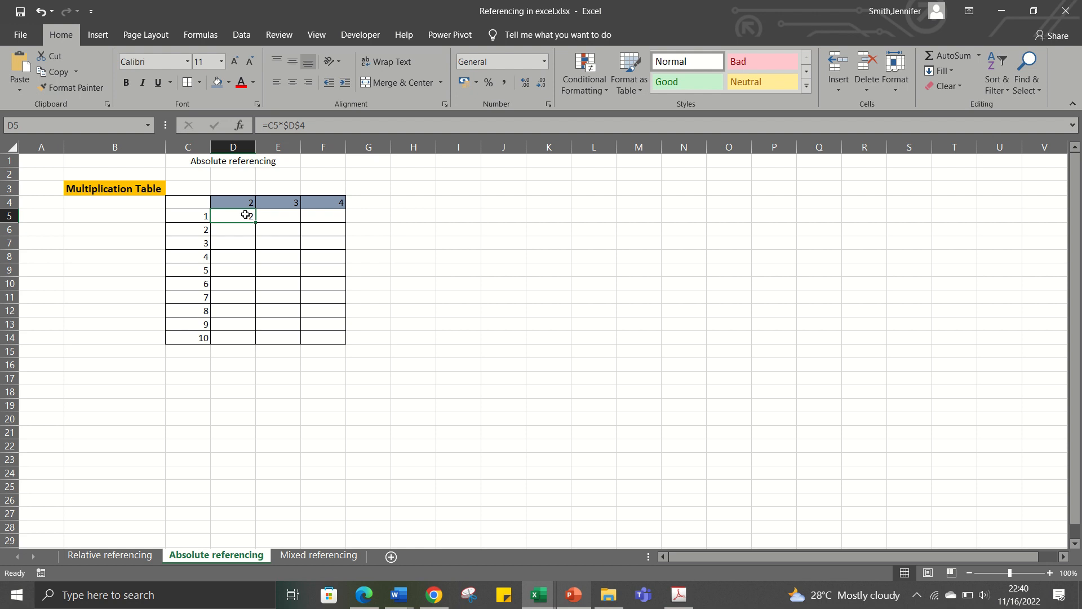
pyautogui.moveTo(255, 224); pyautogui.dragTo(252, 341)
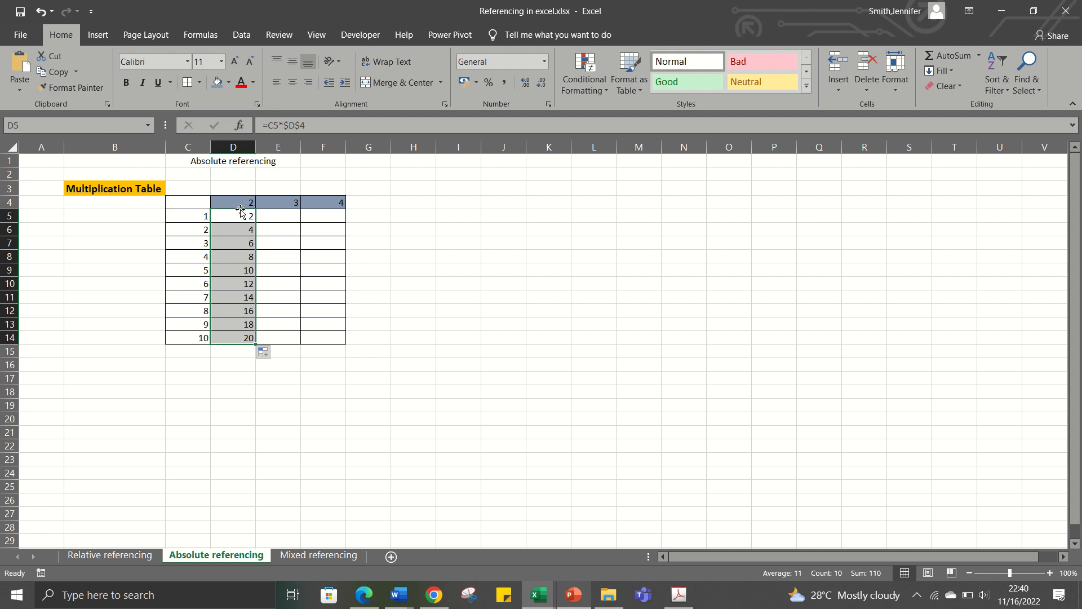
# - Enter =$E$4*C5 in cell E5 with an absolute reference to the header, and fill it down to E14
pyautogui.click(280, 219)
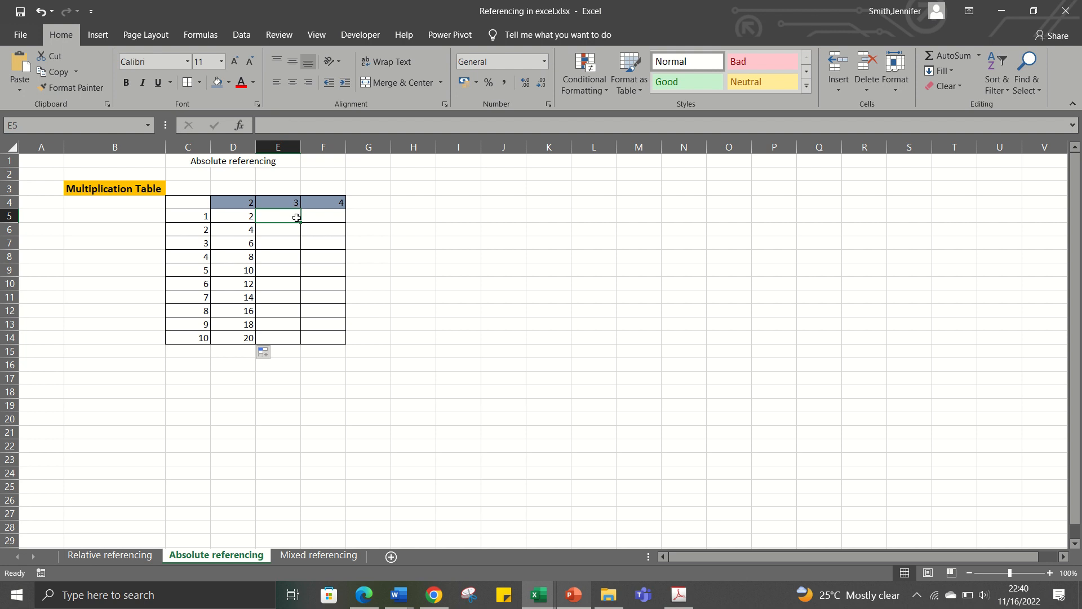
pyautogui.write('=')
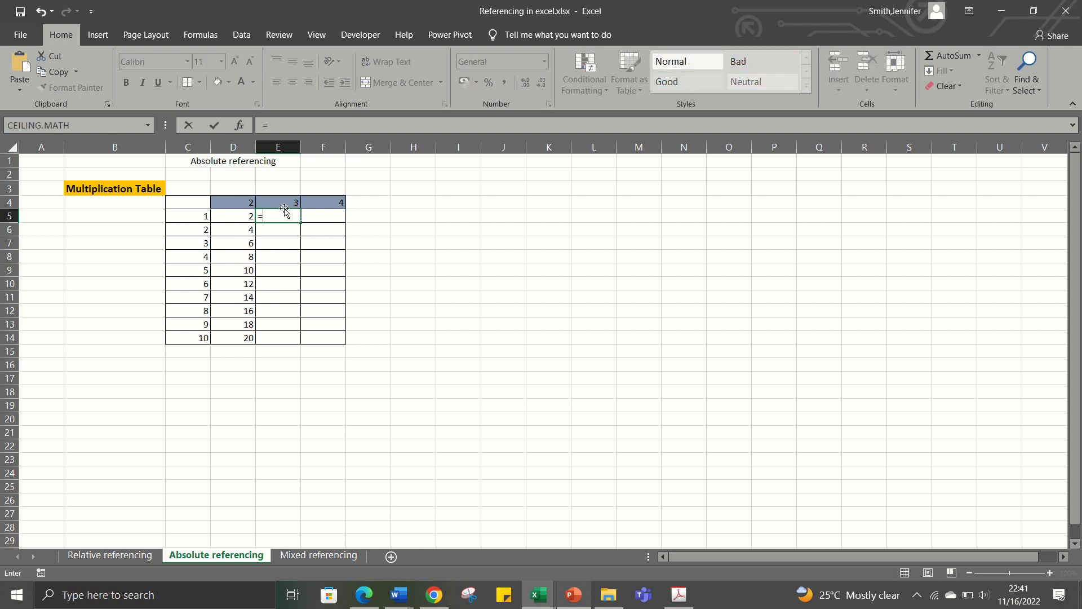
pyautogui.click(281, 204)
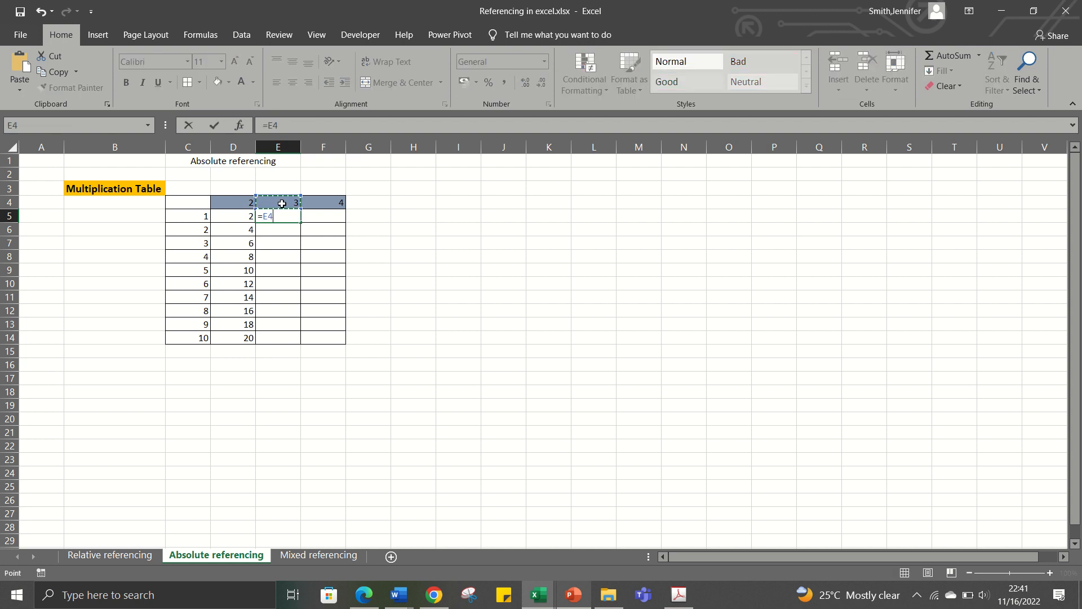
pyautogui.press('F4')
pyautogui.write('*')
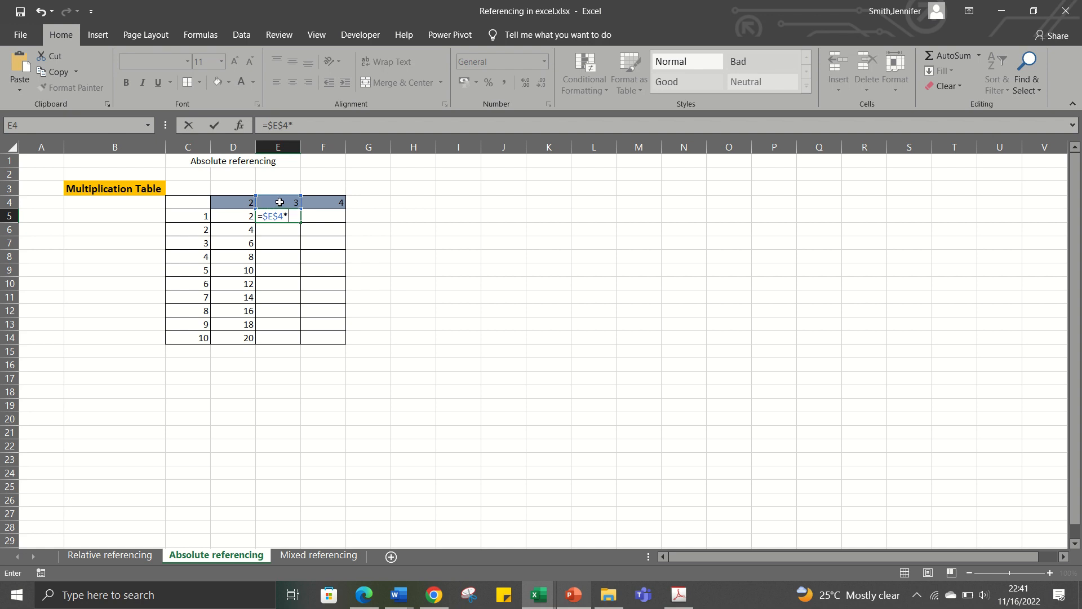
pyautogui.click(206, 216)
pyautogui.press('Return')
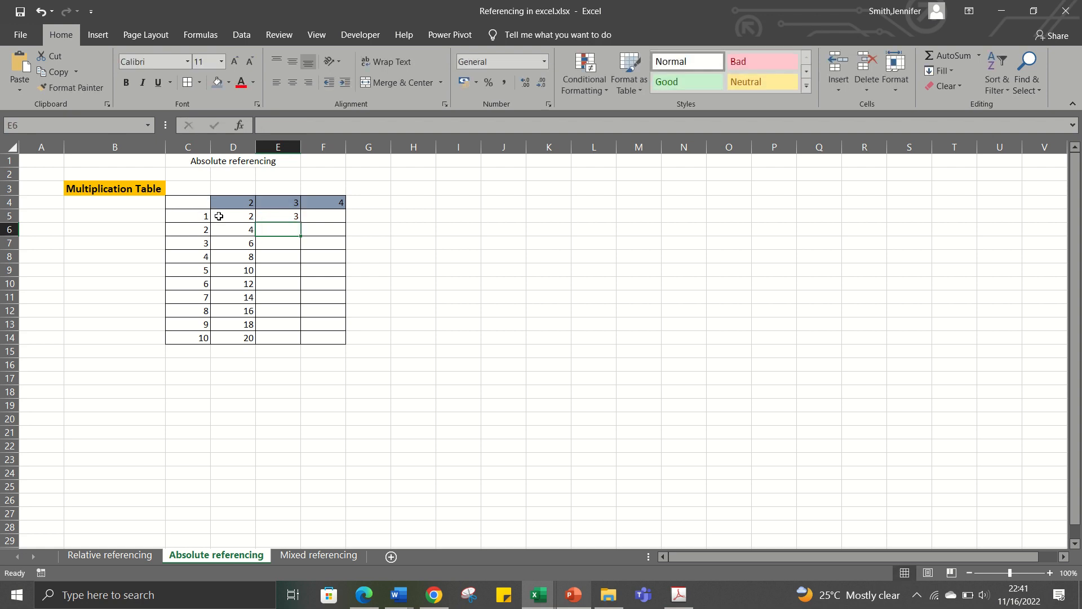
pyautogui.click(295, 218)
pyautogui.moveTo(301, 222); pyautogui.dragTo(303, 344)
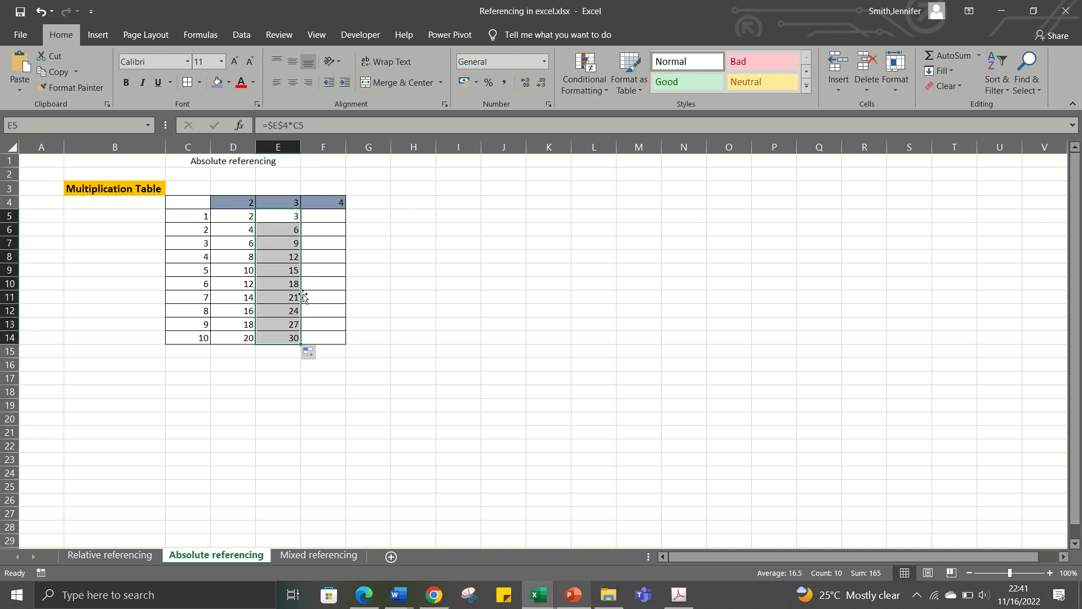
# - Enter =C5*$F$4 in cell F5 with an absolute reference to the header, and fill it down to F14
pyautogui.click(316, 217)
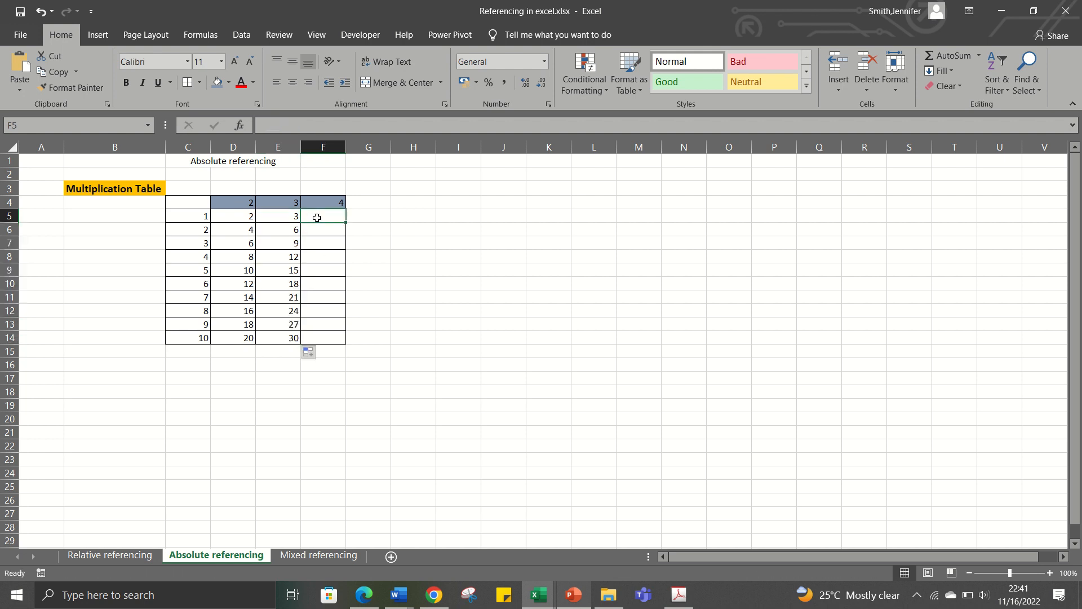
pyautogui.write('=')
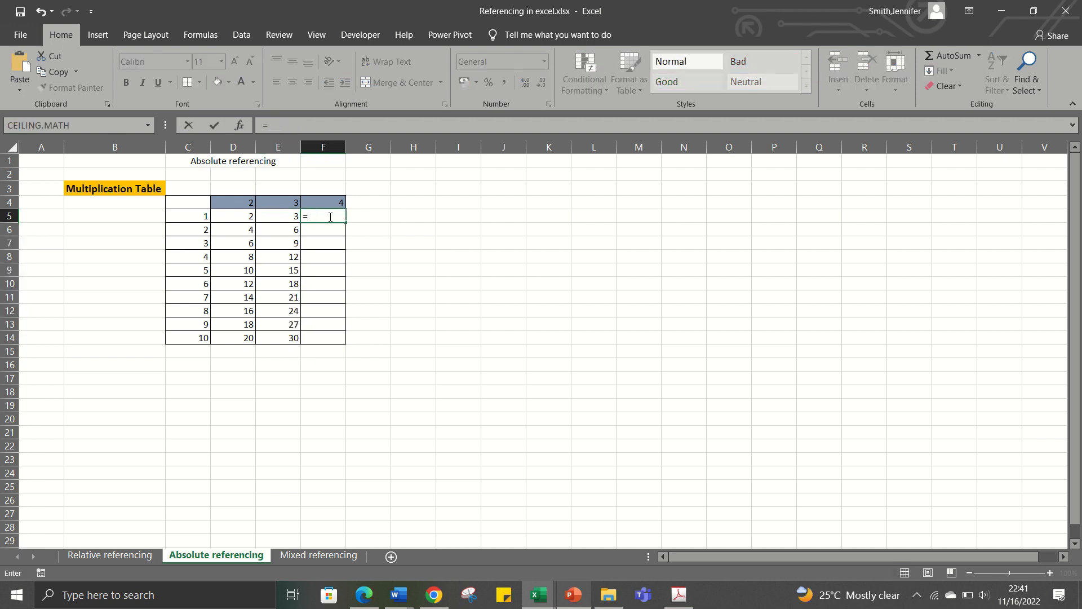
pyautogui.click(197, 217)
pyautogui.write('*')
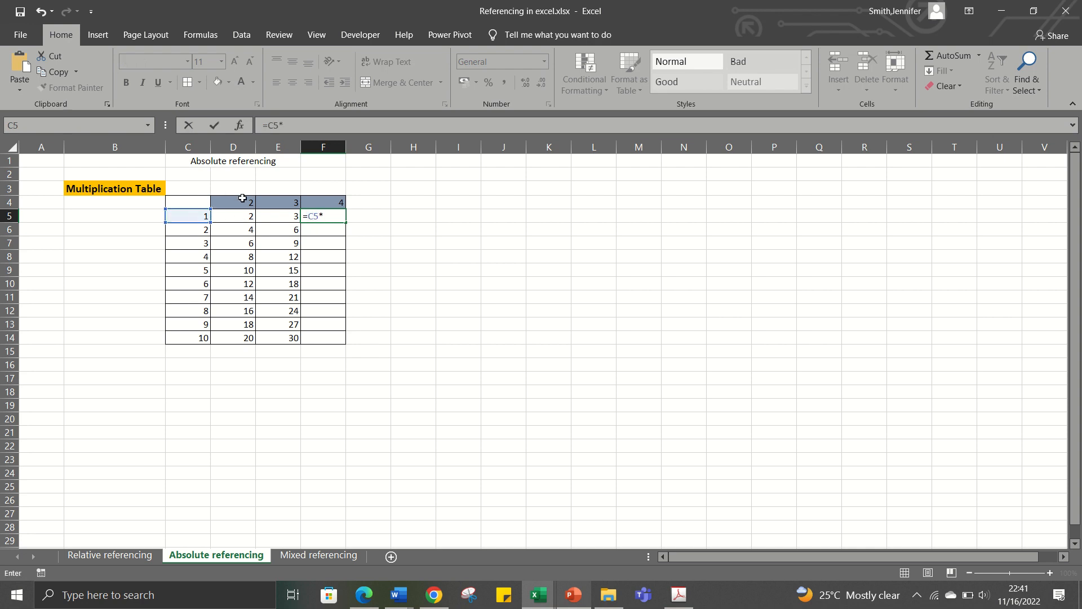
pyautogui.click(317, 204)
pyautogui.press('F4')
pyautogui.press('Return')
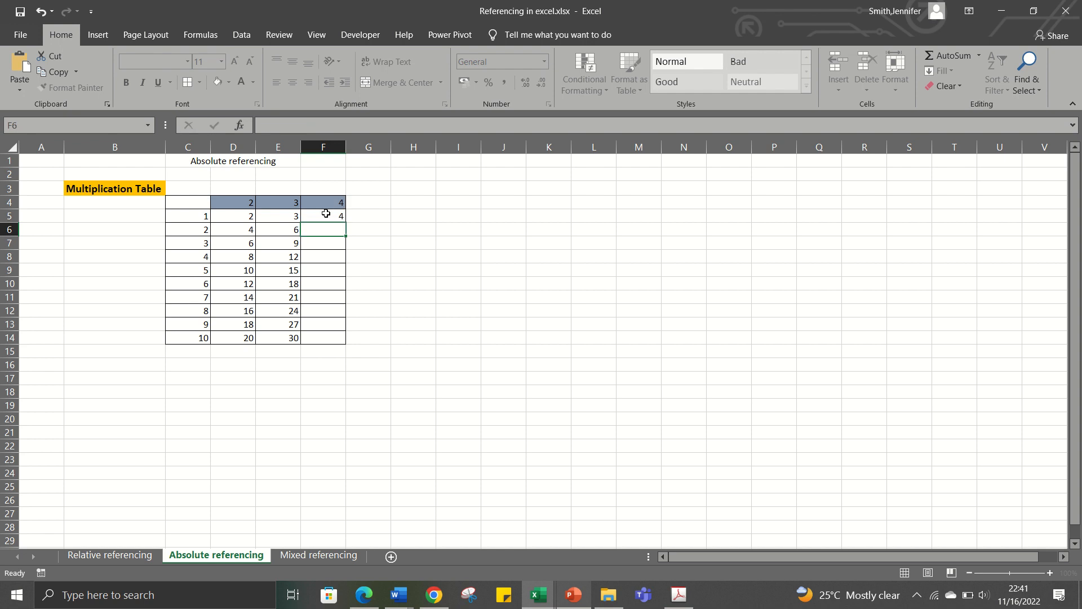
pyautogui.click(340, 217)
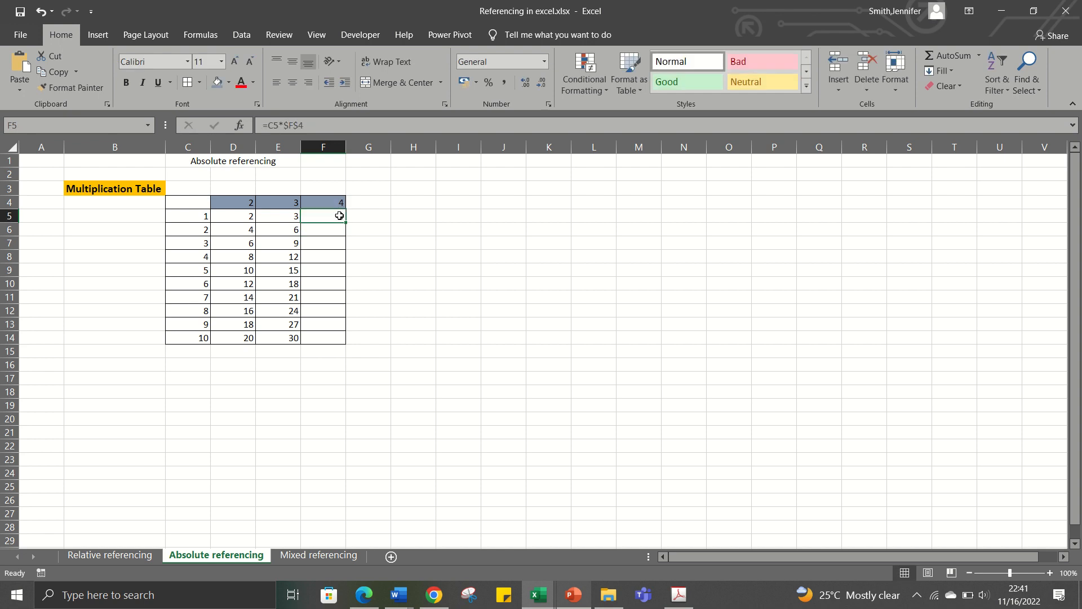
pyautogui.moveTo(349, 224); pyautogui.dragTo(345, 347)
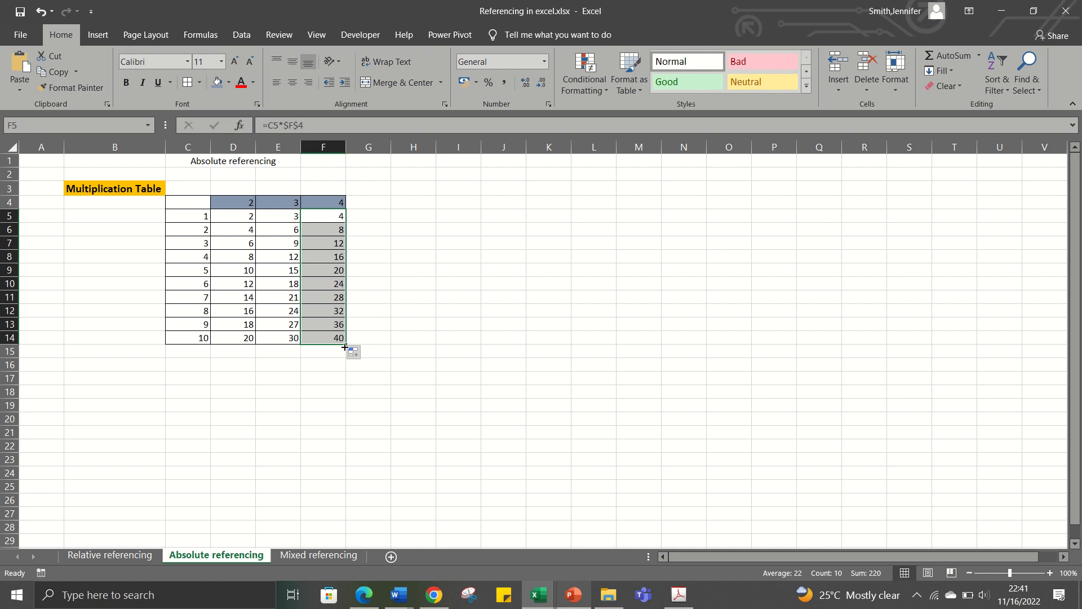
pyautogui.click(344, 401)
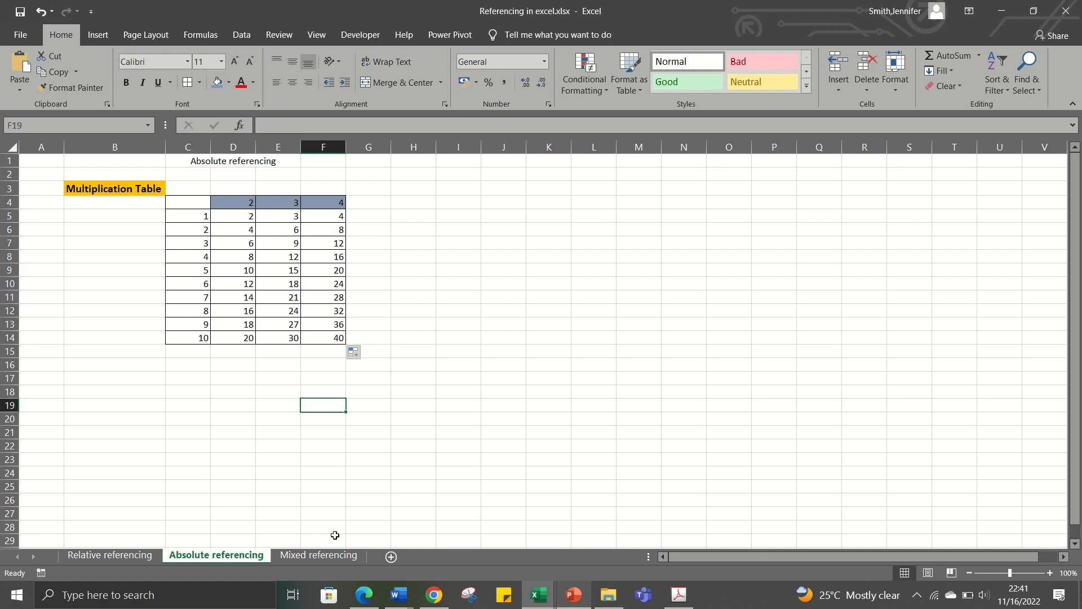
# - On the Absolute referencing sheet, clear the formulas from the 3 and 4 multiplier columns, E5:F14
pyautogui.click(336, 556)
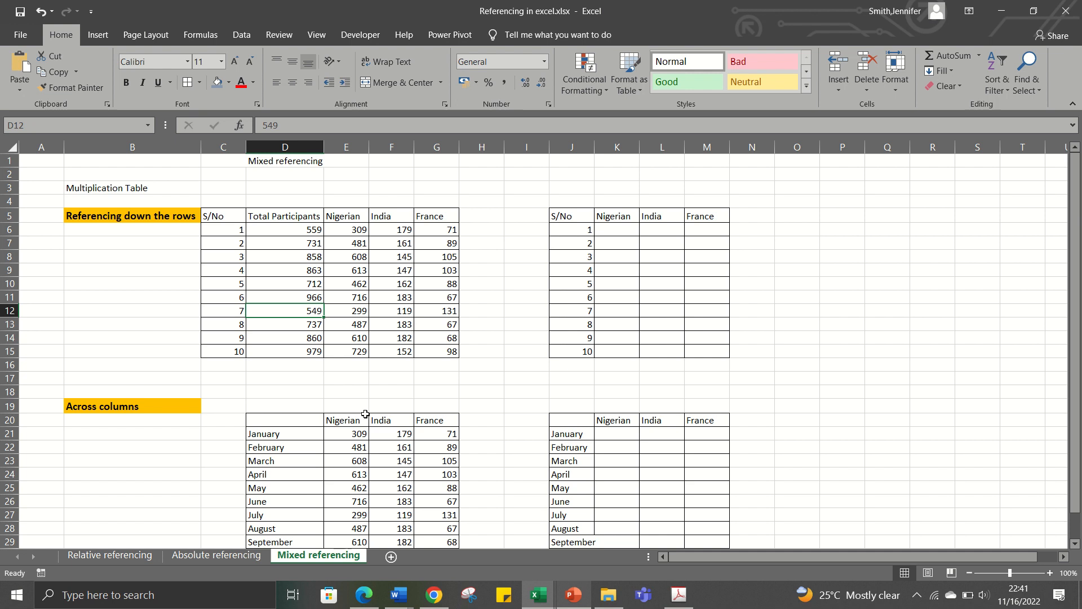
pyautogui.click(217, 555)
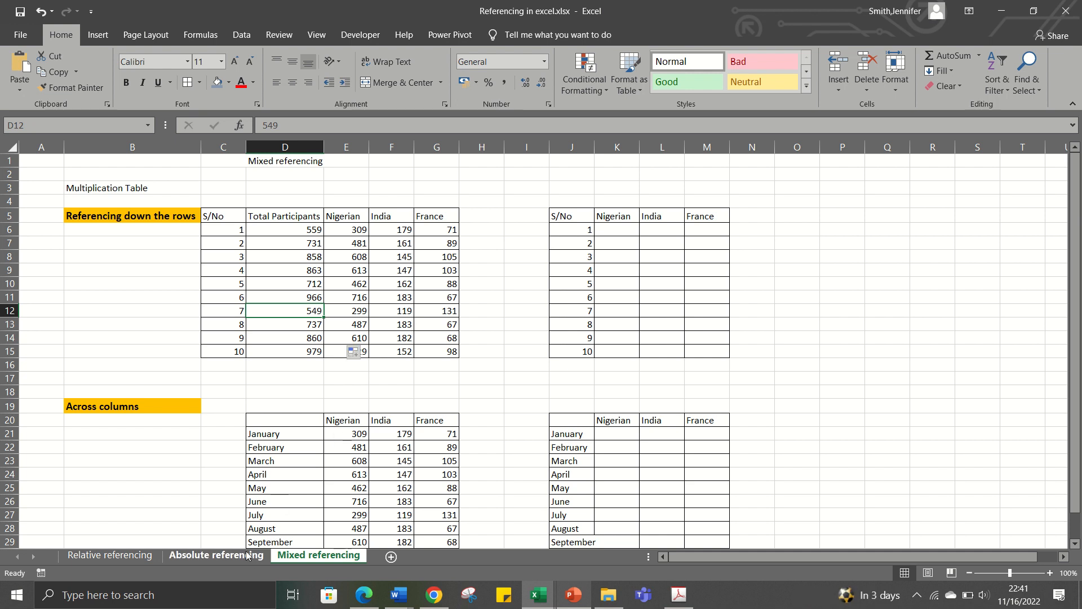
pyautogui.click(237, 402)
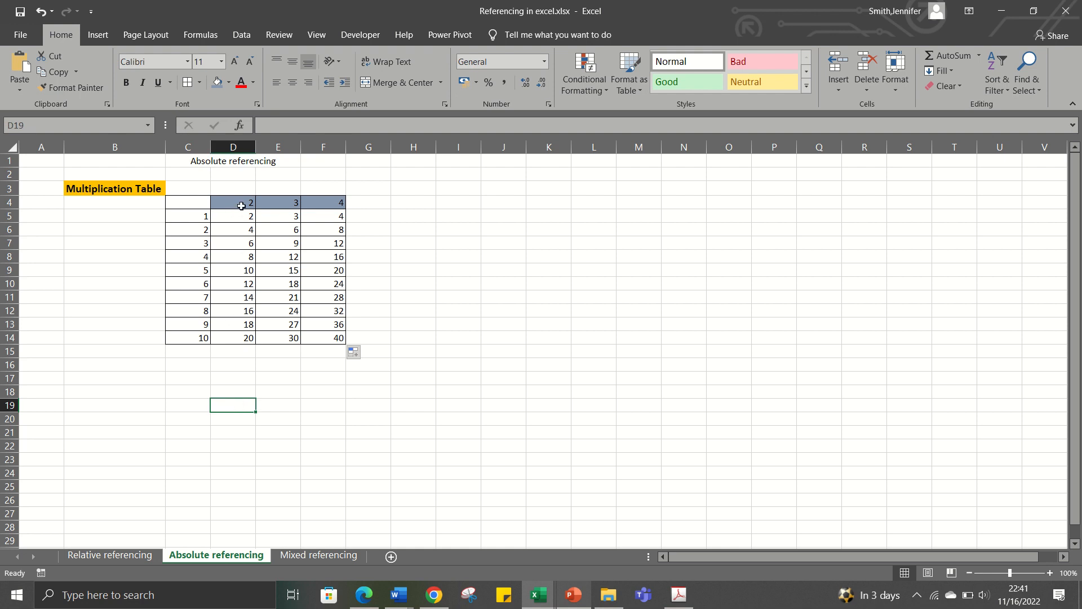
pyautogui.moveTo(268, 215); pyautogui.dragTo(326, 341)
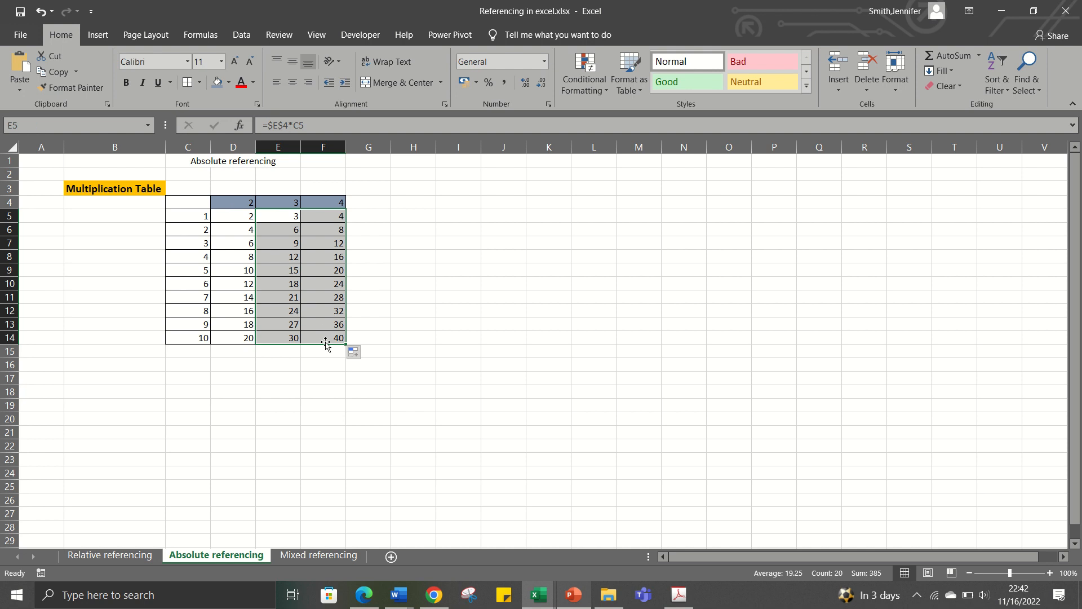
pyautogui.press('Delete')
# - Fill the =C5*$D$4 formula from cell D5 across to F5
pyautogui.click(239, 214)
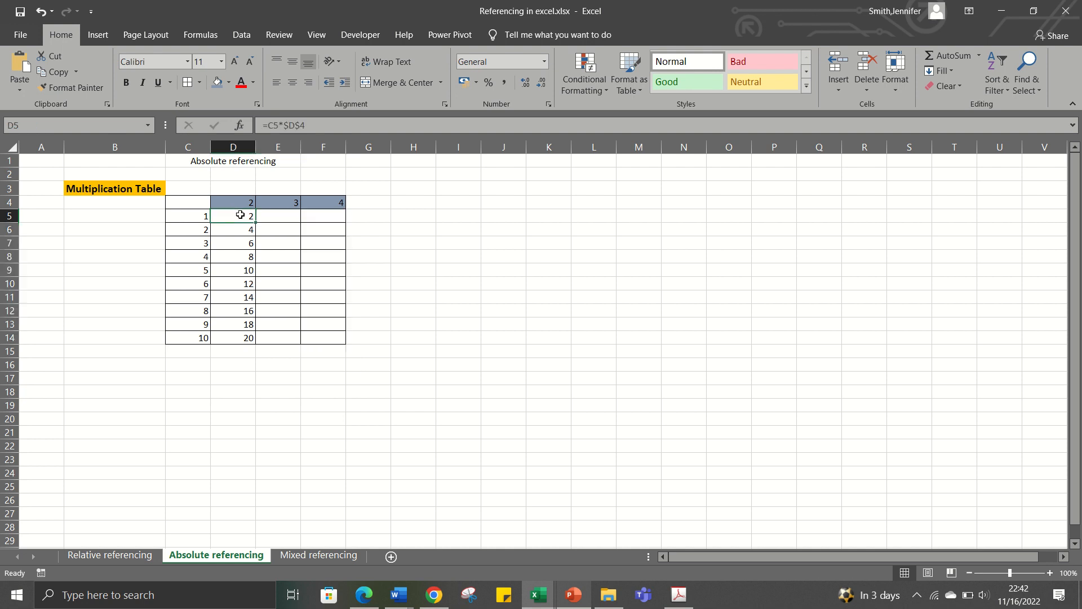
pyautogui.click(241, 204)
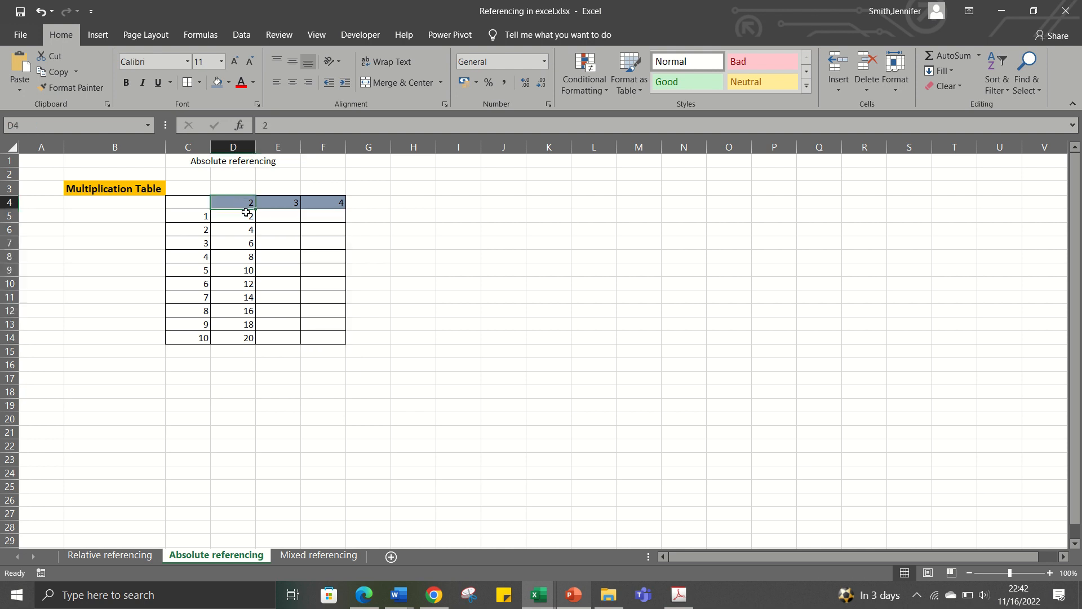
pyautogui.click(246, 218)
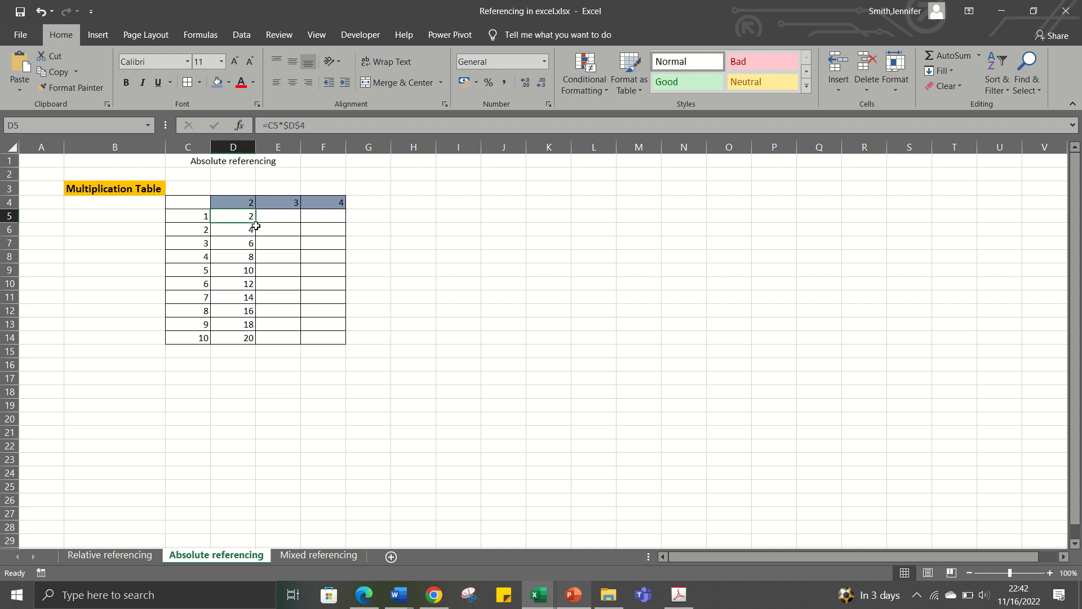
pyautogui.click(256, 226)
pyautogui.click(239, 214)
pyautogui.moveTo(255, 224); pyautogui.dragTo(331, 222)
# - Inspect the copied formulas in E5 and F5 against D5, checking which references shift and which stay locked
pyautogui.click(287, 216)
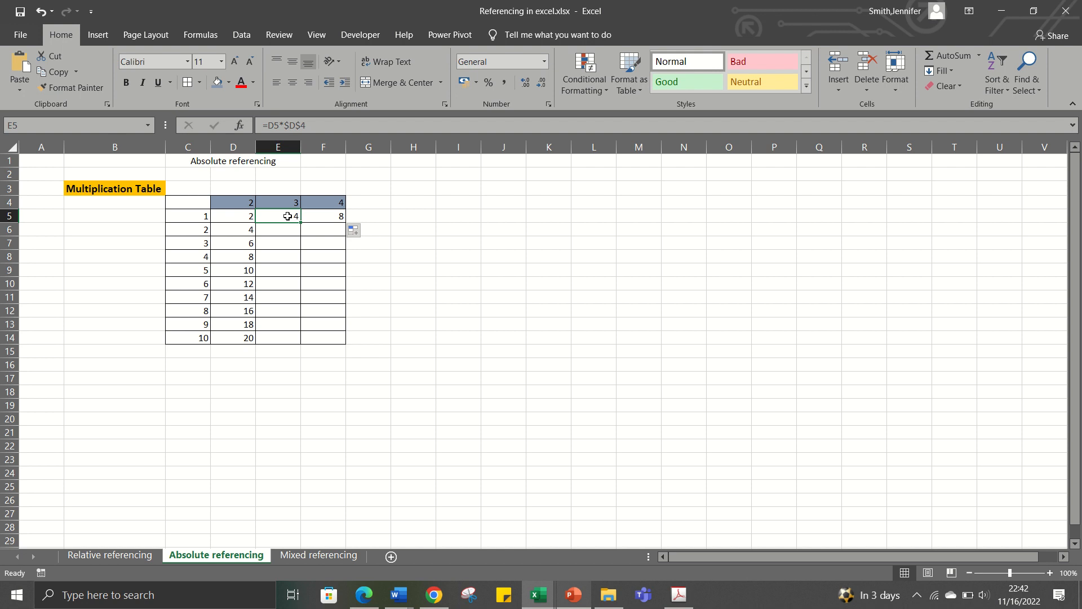
pyautogui.doubleClick(283, 216)
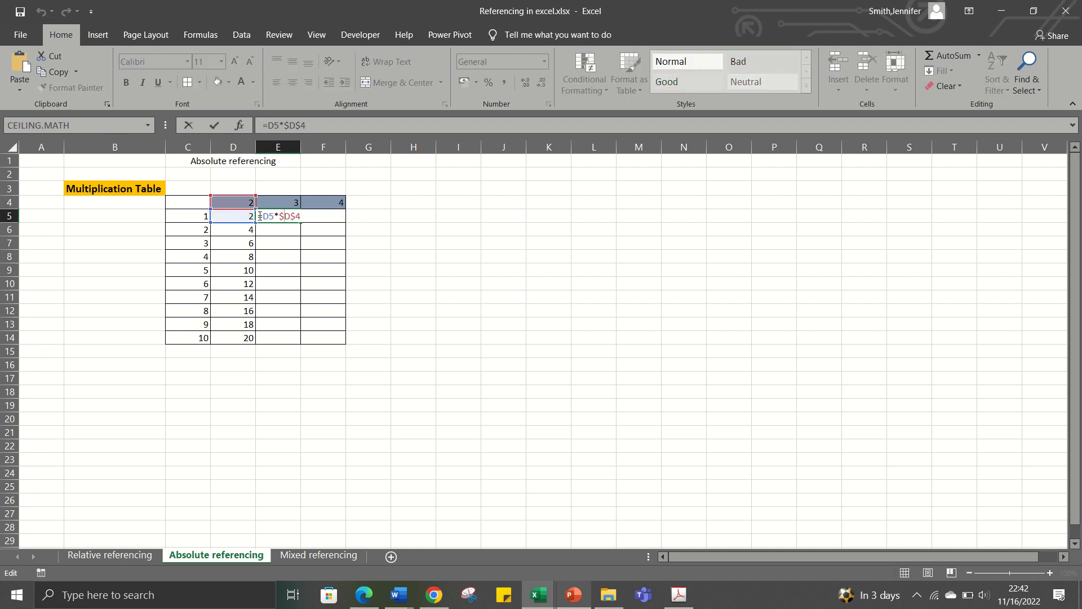
pyautogui.press('Escape')
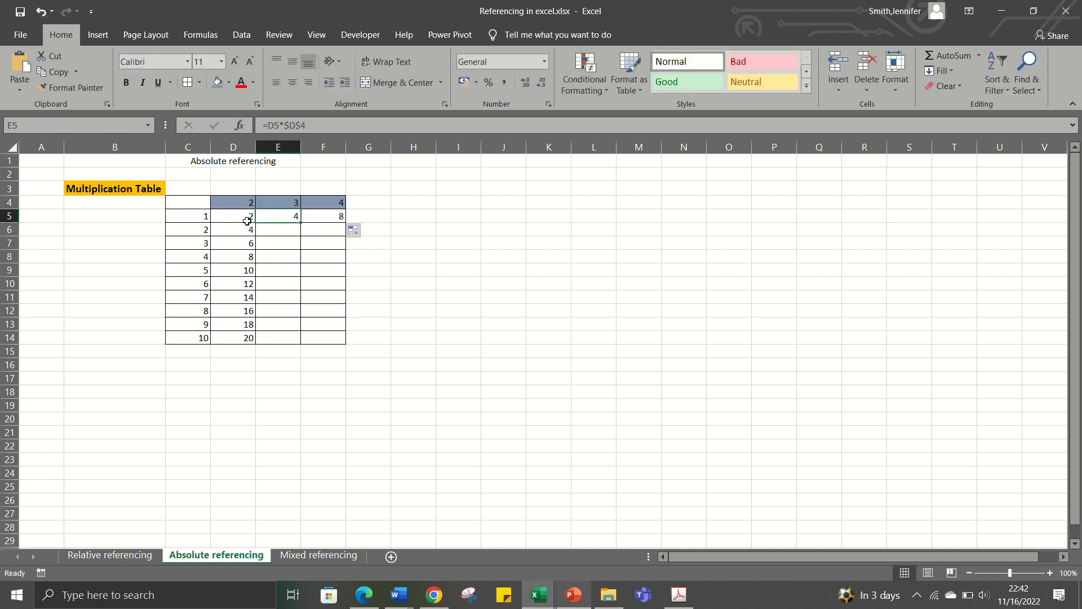
pyautogui.click(247, 221)
pyautogui.doubleClick(236, 214)
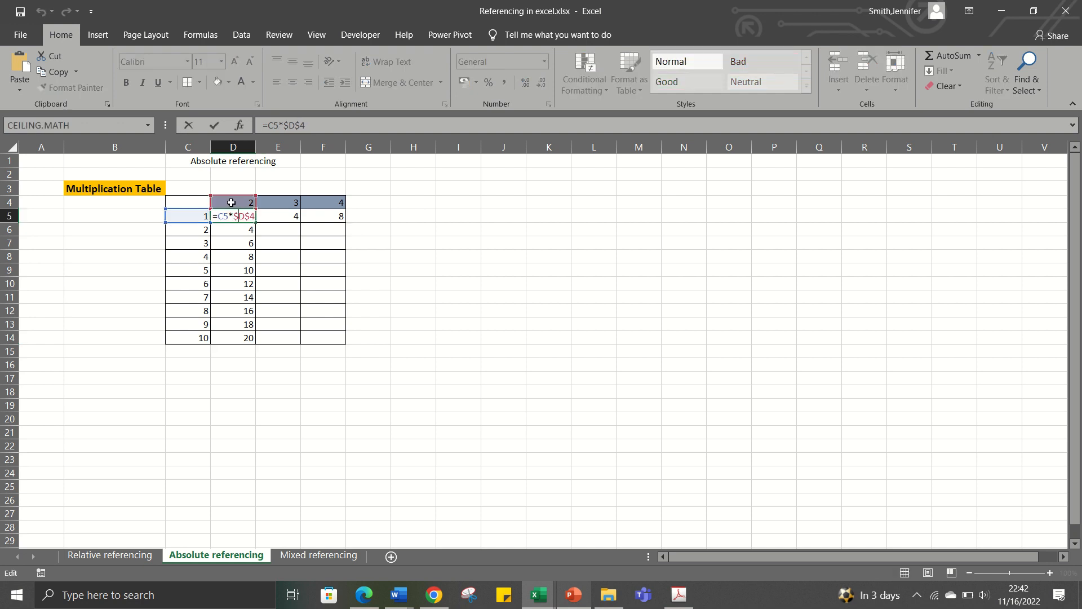
pyautogui.press('Escape')
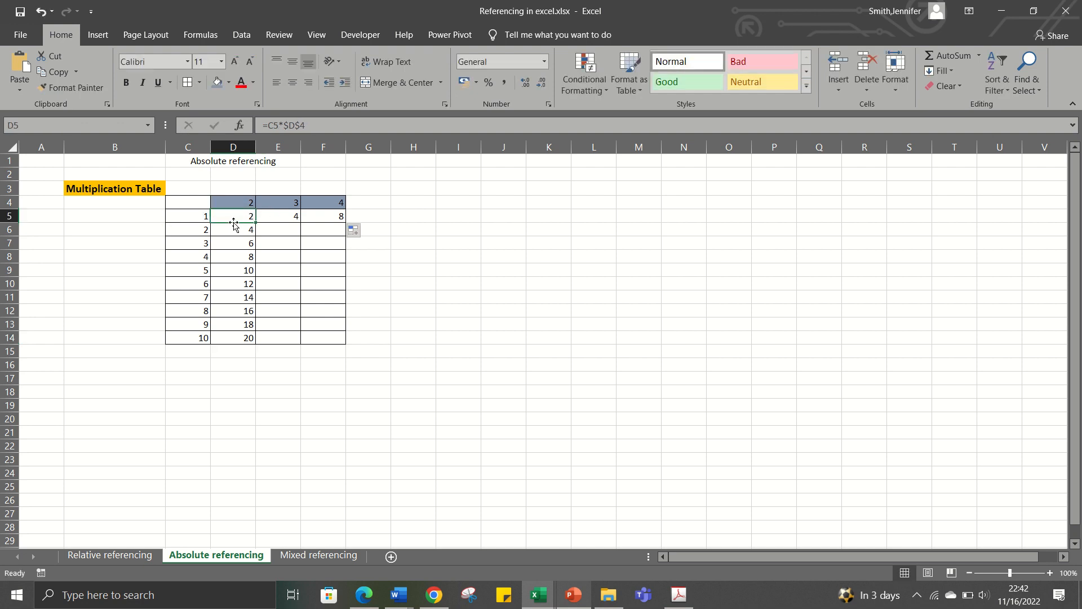
pyautogui.doubleClick(280, 216)
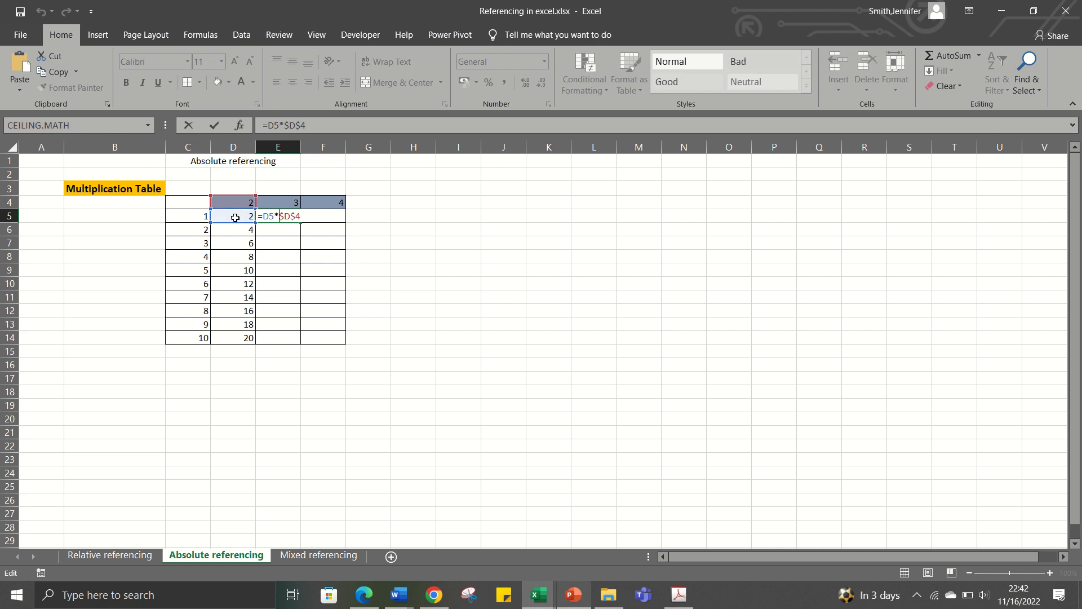
pyautogui.hotkey('ctrl', 'Return')
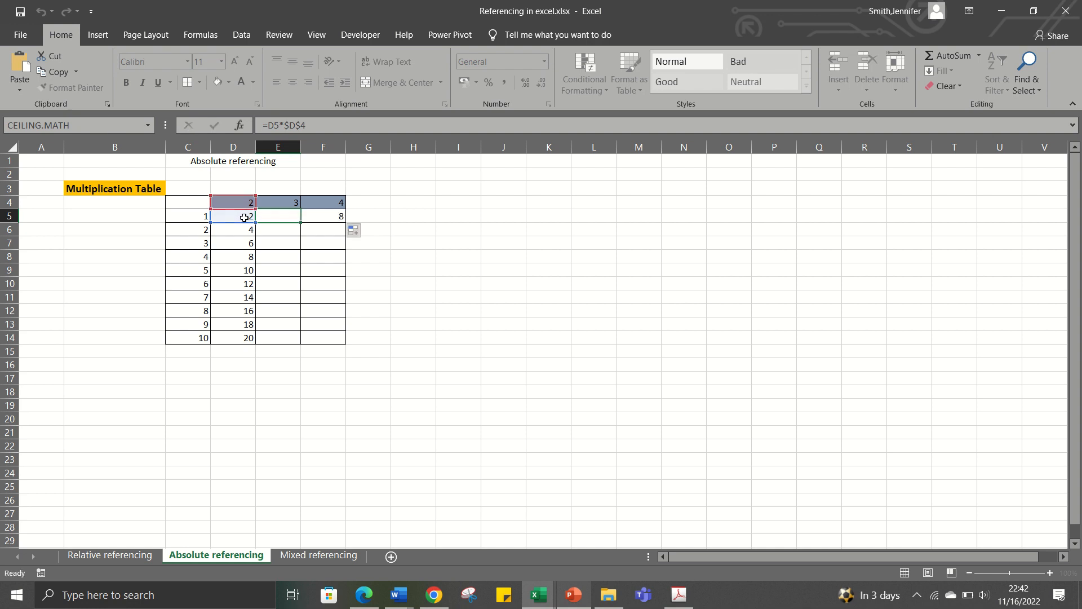
pyautogui.moveTo(300, 222); pyautogui.dragTo(307, 219)
pyautogui.click(321, 216)
pyautogui.doubleClick(322, 216)
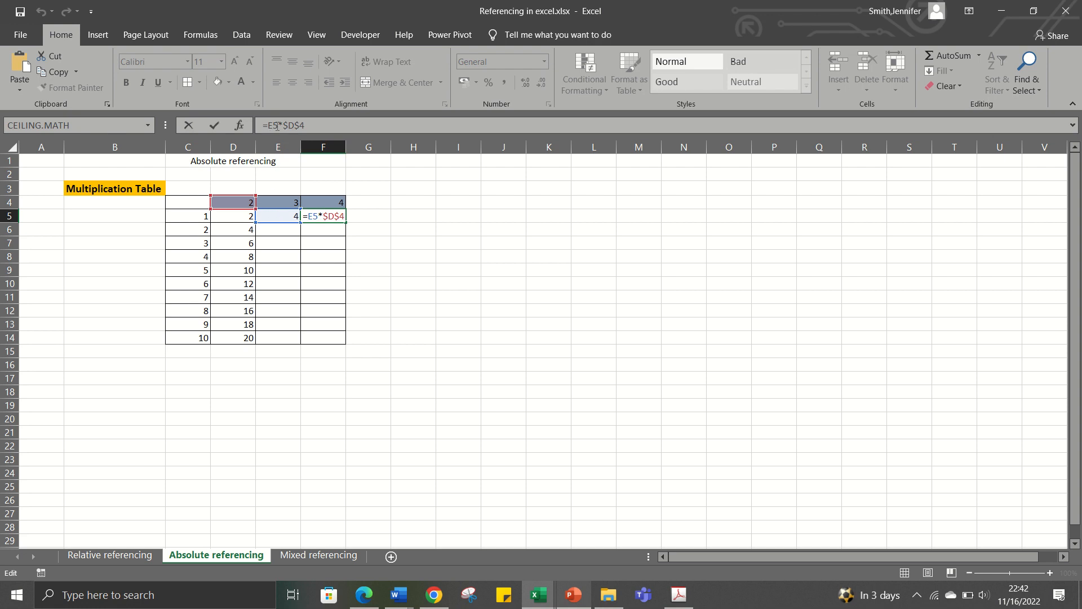
pyautogui.hotkey('ctrl', 'Return')
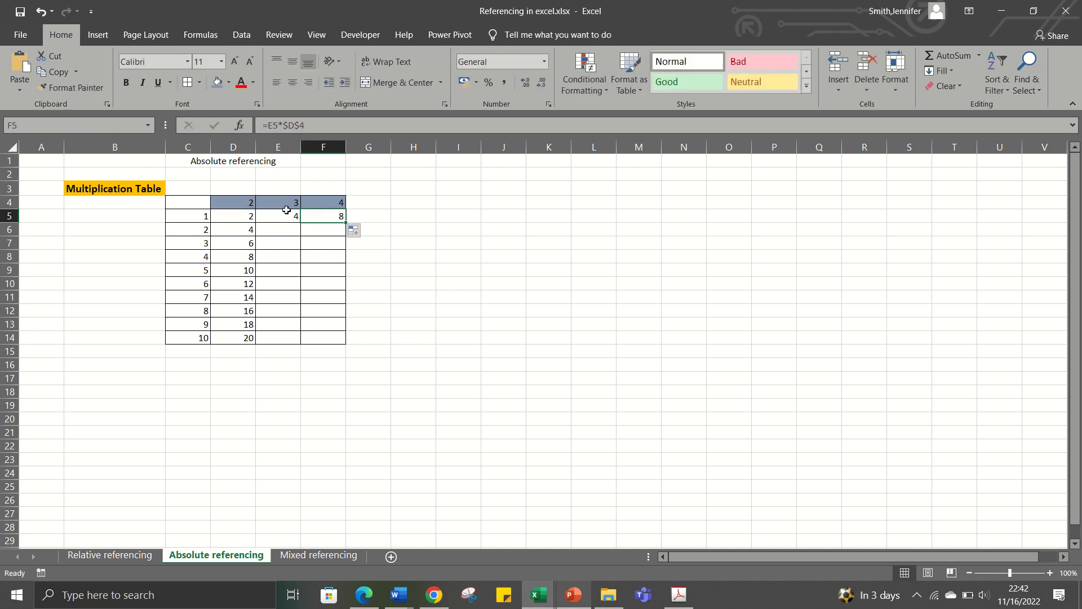
# - Fill the E5:F5 formulas down to row 14 and check the references used in cell F12
pyautogui.moveTo(285, 213); pyautogui.dragTo(349, 338)
pyautogui.doubleClick(328, 313)
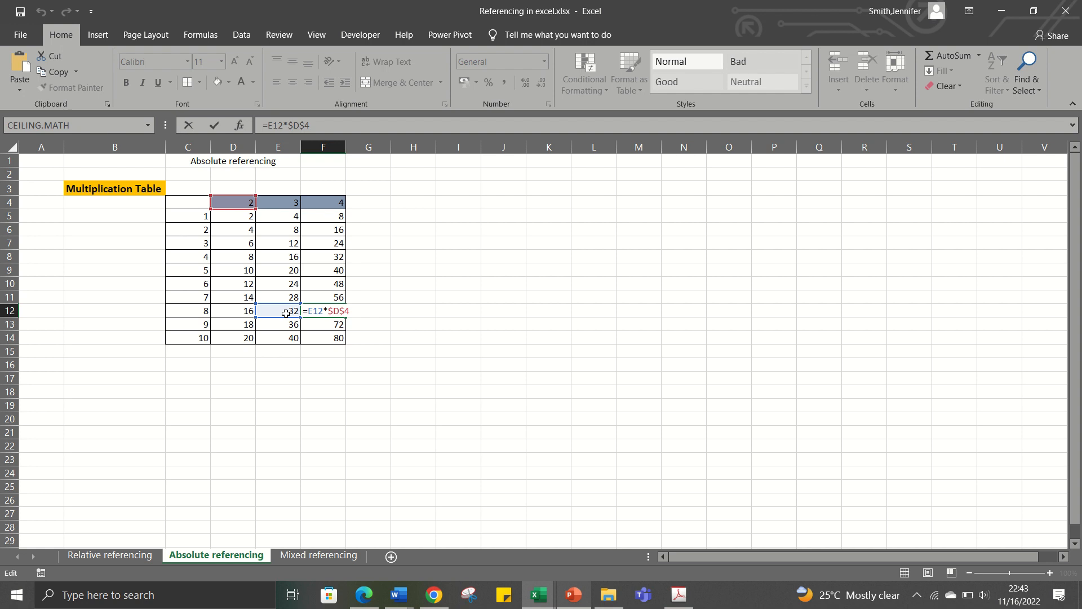
pyautogui.hotkey('ctrl', 'Return')
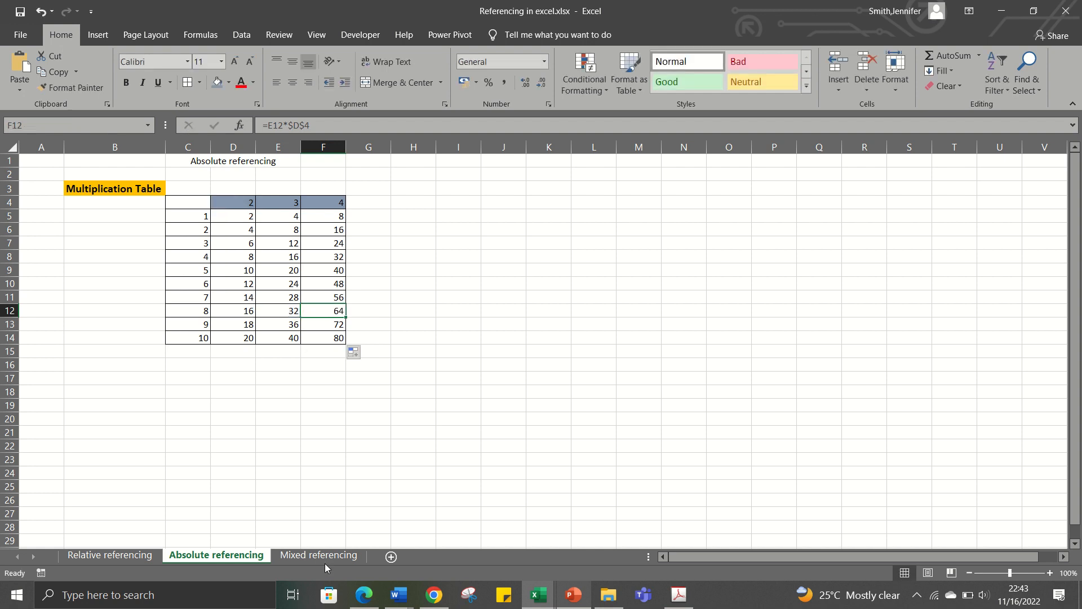
# - Open the Mixed referencing sheet and review its row and column tables, including the Total Participants values in D6:D15
pyautogui.click(323, 557)
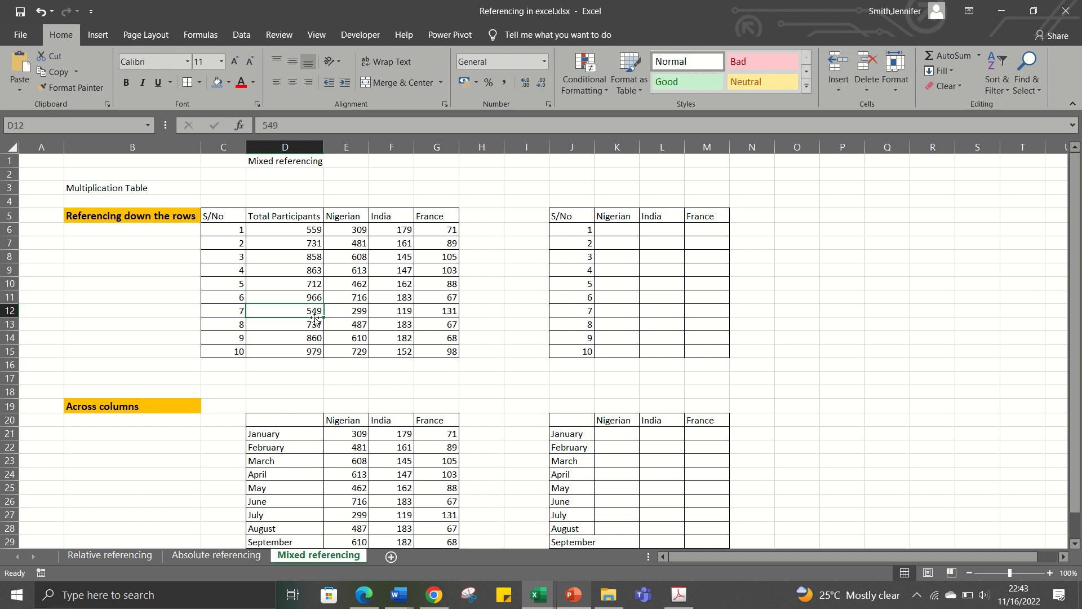
pyautogui.scroll(-2, 235, 379)
pyautogui.scroll(2, 235, 379)
pyautogui.click(161, 217)
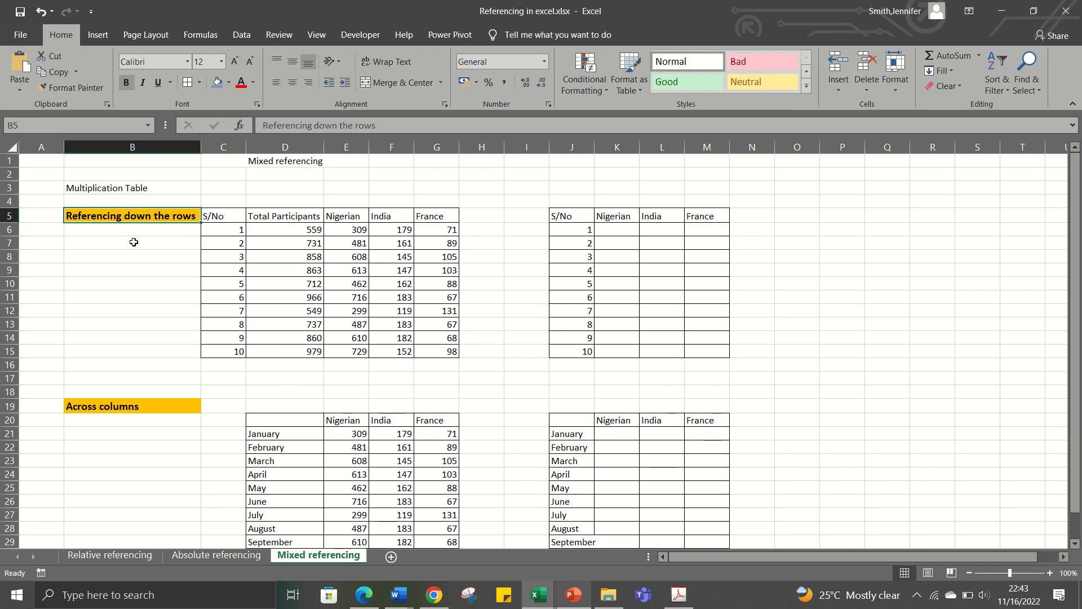
pyautogui.scroll(-2, 174, 325)
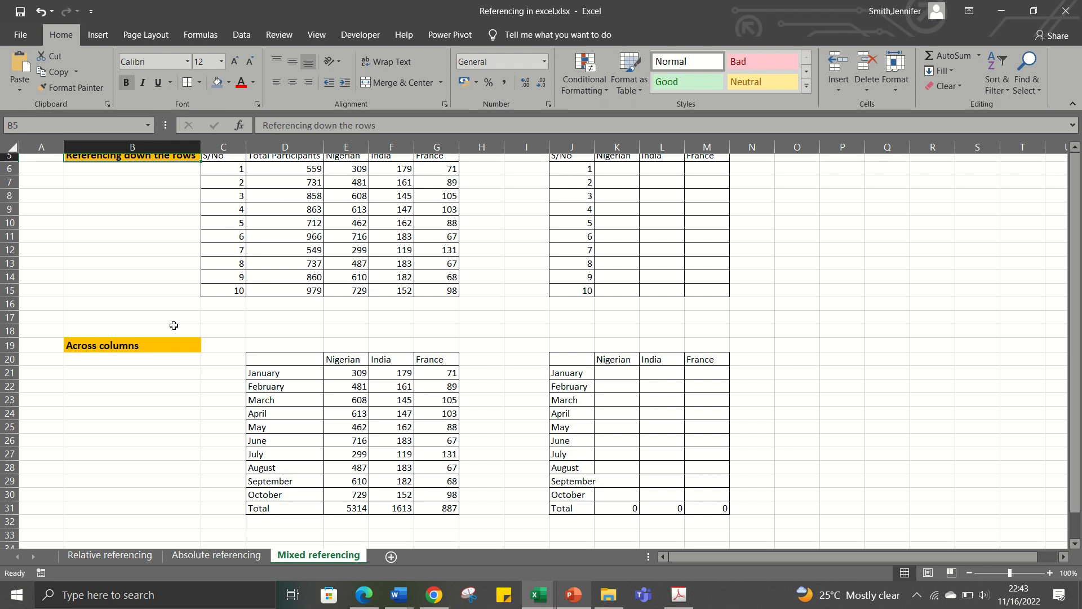
pyautogui.scroll(1, 173, 325)
pyautogui.scroll(1, 173, 325)
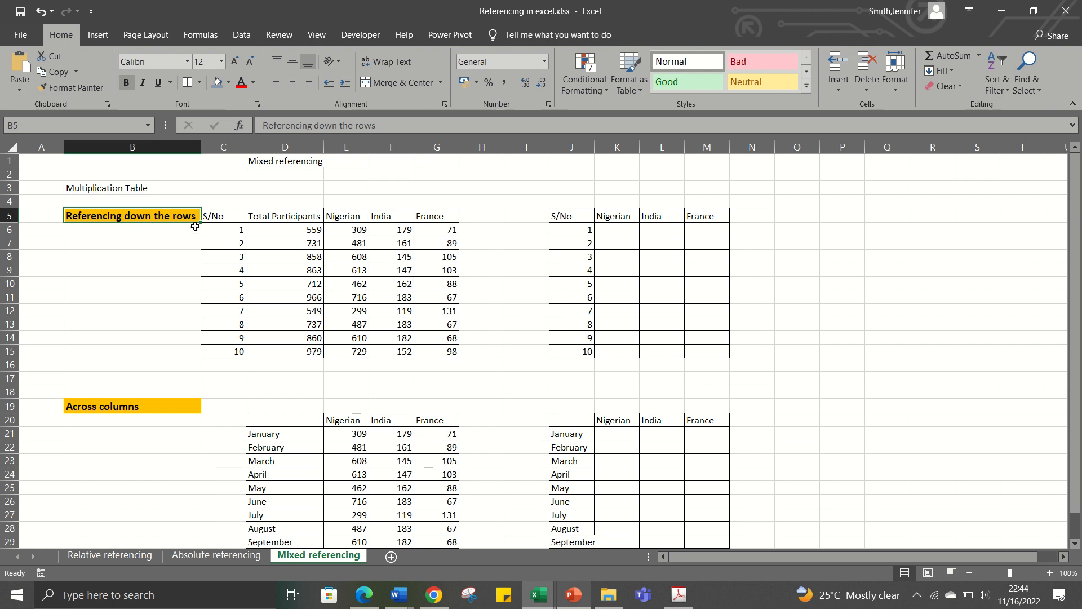
pyautogui.click(268, 229)
pyautogui.moveTo(269, 236); pyautogui.dragTo(270, 350)
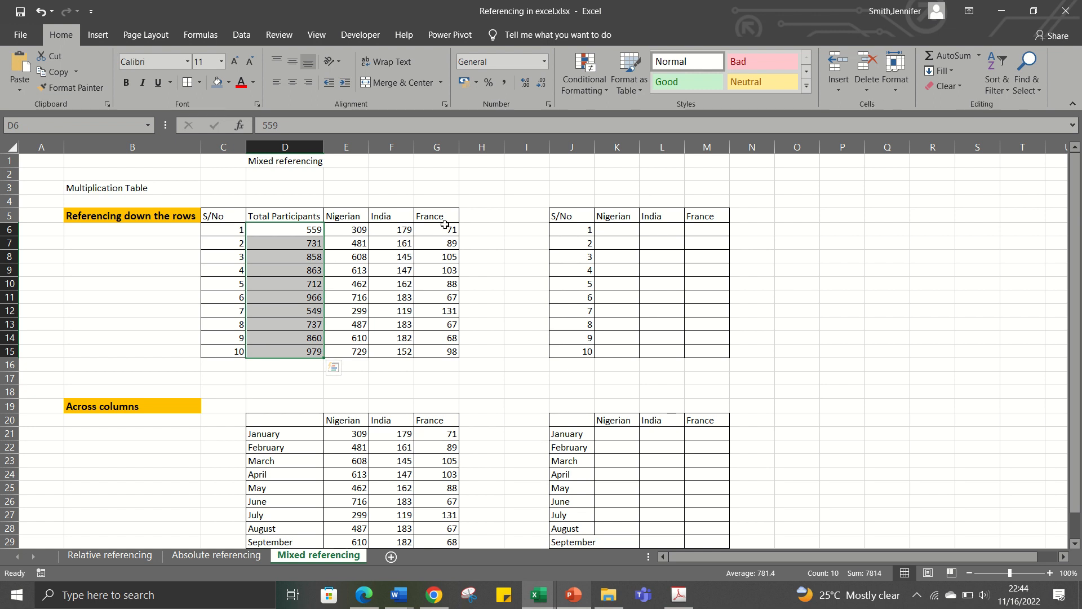
pyautogui.click(487, 242)
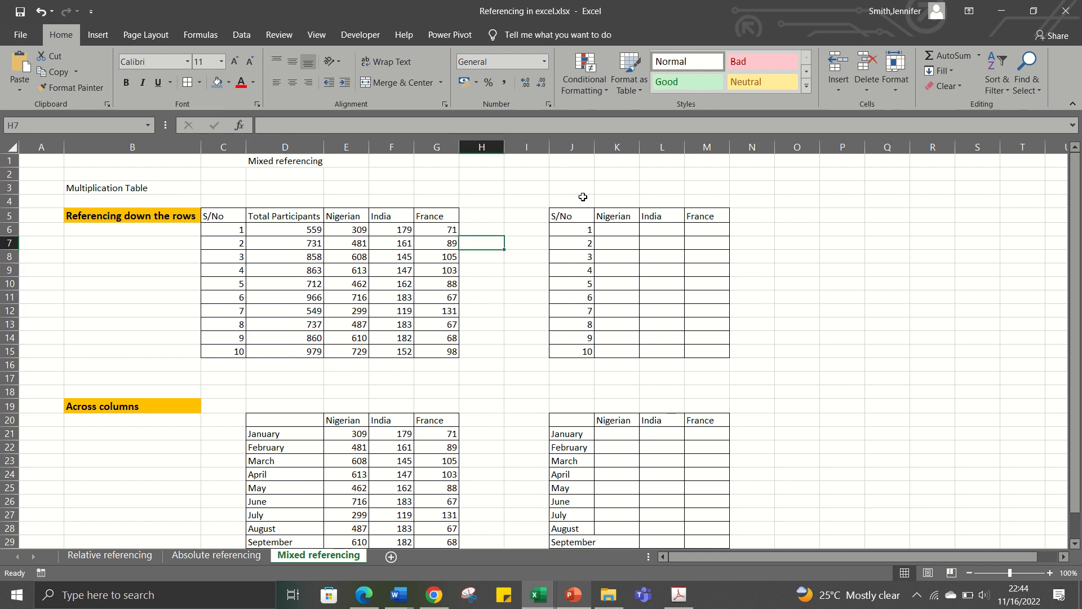
# - Merge and center J3:M3 above the empty S/No table and enter the heading "Percentage participants"
pyautogui.moveTo(576, 186); pyautogui.dragTo(688, 186)
pyautogui.click(406, 82)
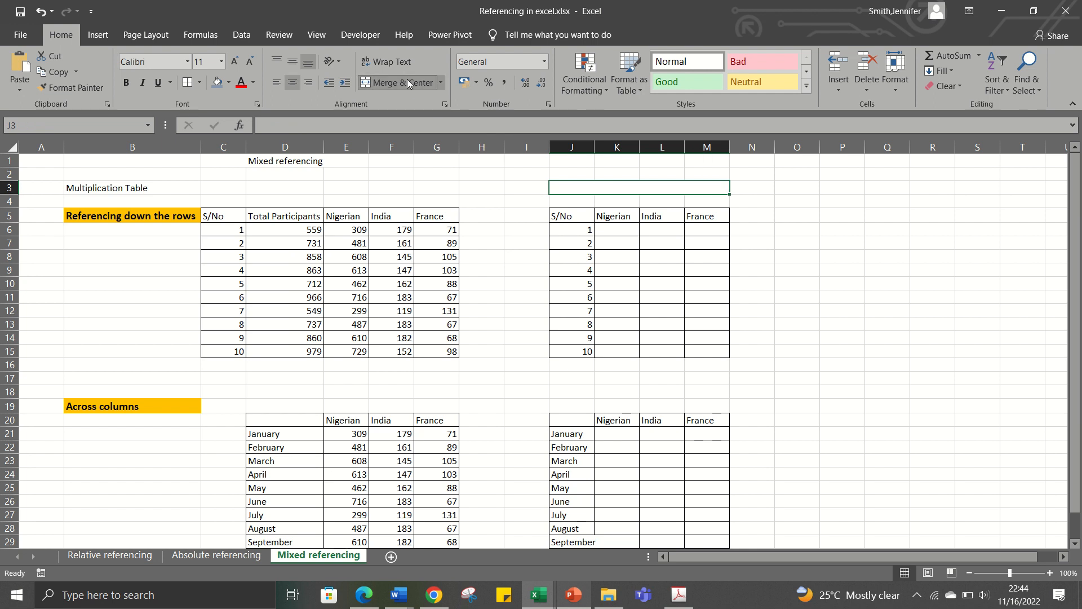
pyautogui.write('P')
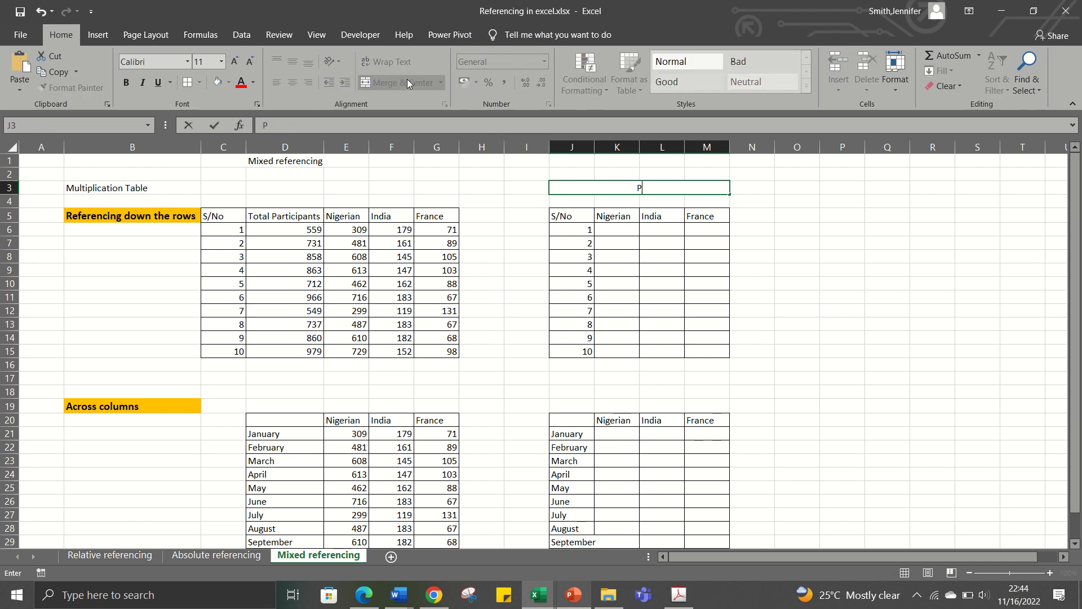
pyautogui.write('er')
pyautogui.write('v')
pyautogui.write('entage pa')
pyautogui.write('rti')
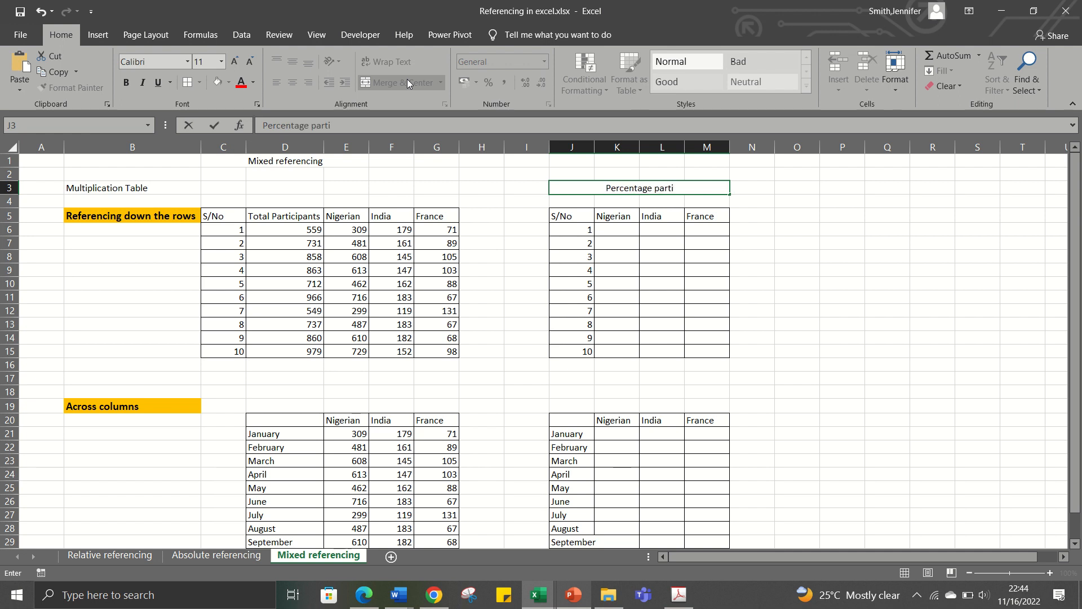
pyautogui.write('cipants')
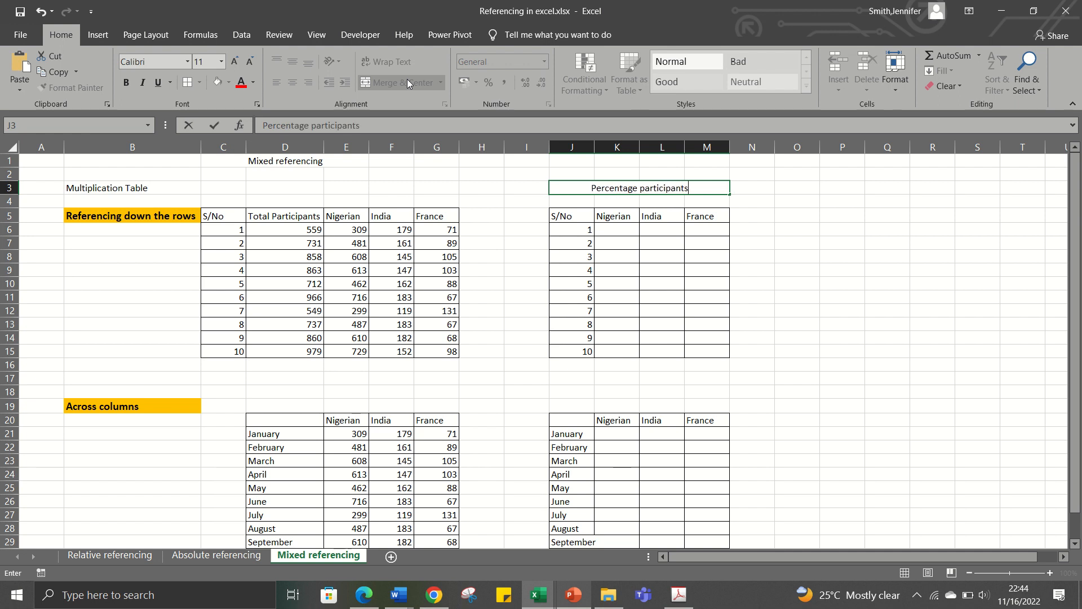
pyautogui.press('Return')
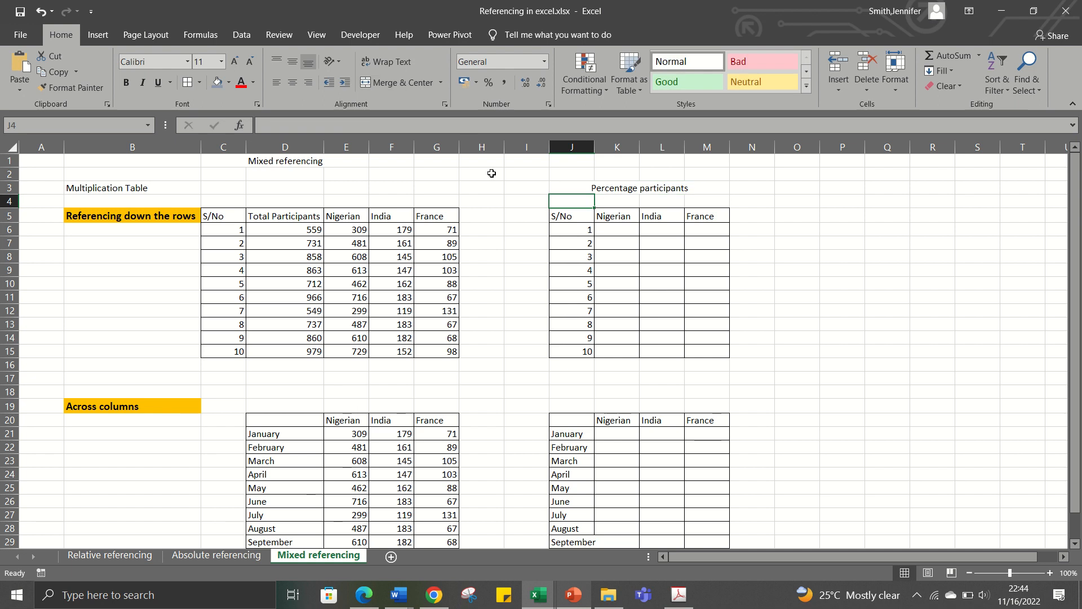
# - Enter =E6/D6 in cell K6 to divide the first Nigerian value by its Total Participants, and reselect K6
pyautogui.click(622, 230)
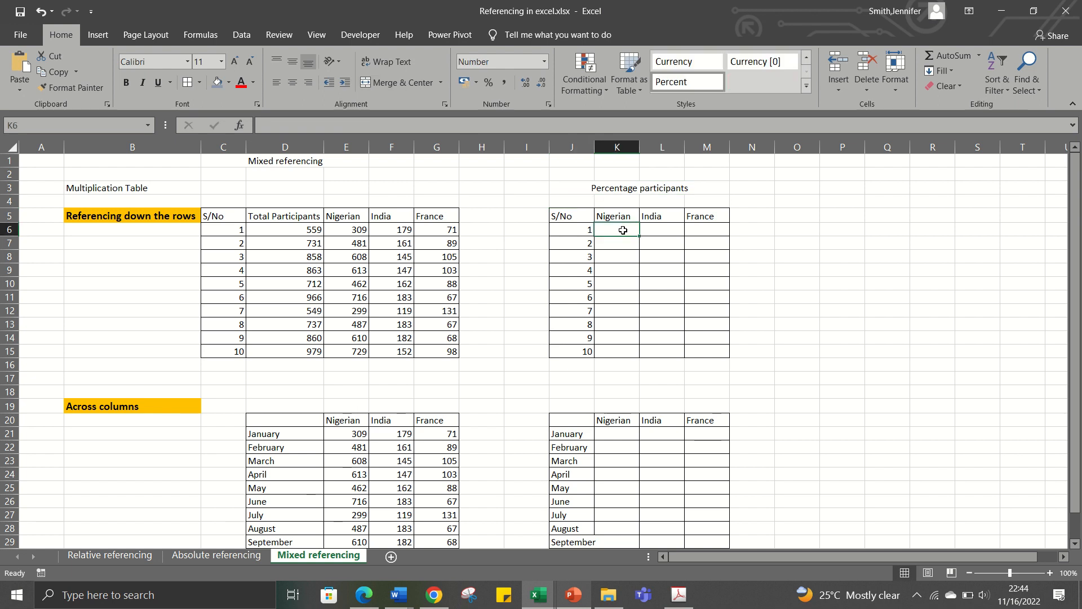
pyautogui.write('=')
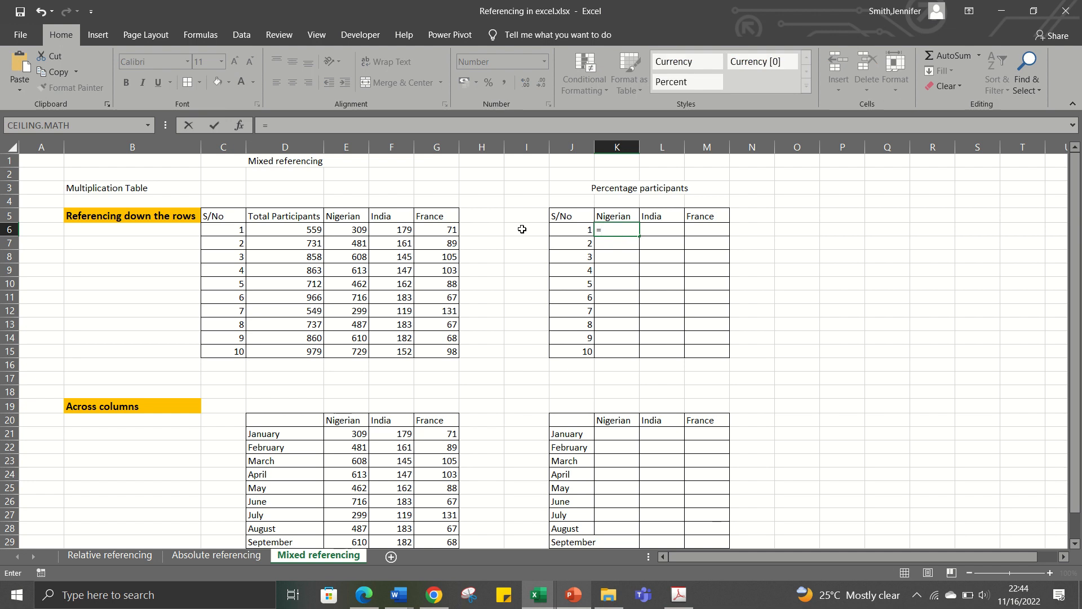
pyautogui.click(357, 228)
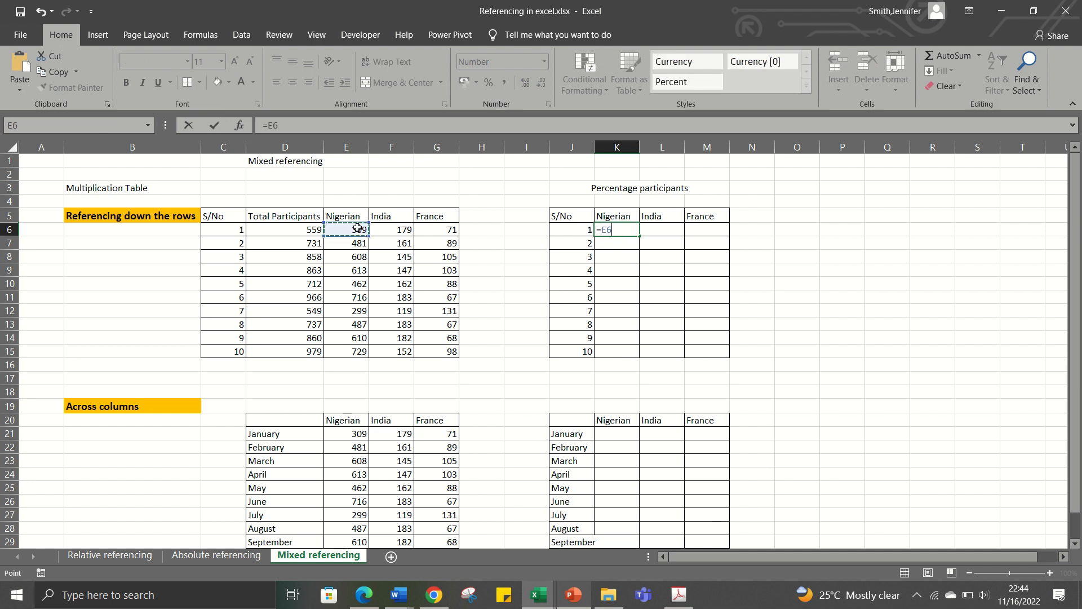
pyautogui.write('/')
pyautogui.click(311, 229)
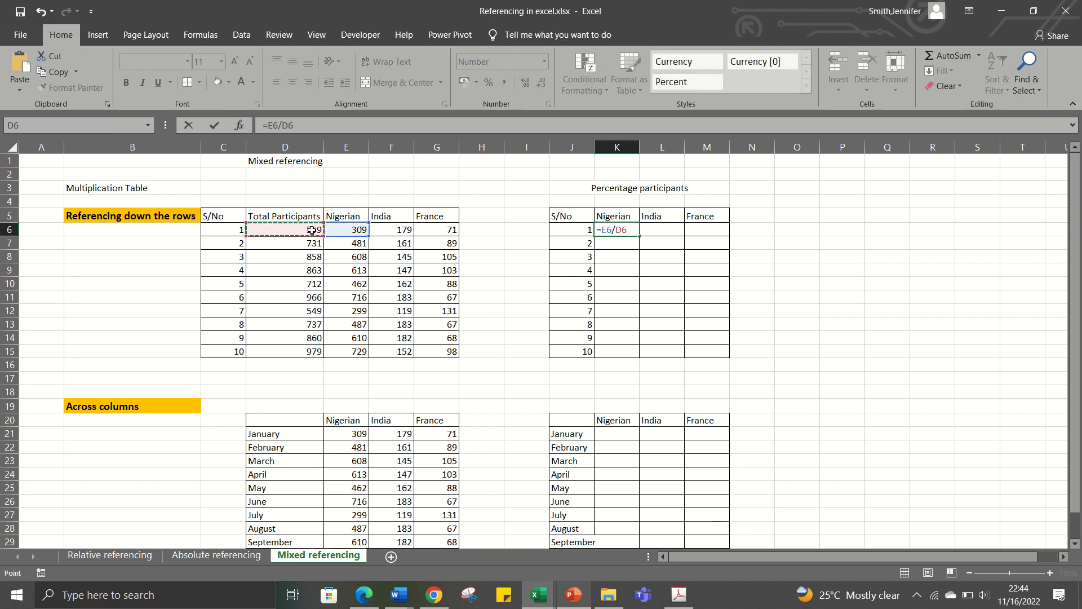
pyautogui.press('Return')
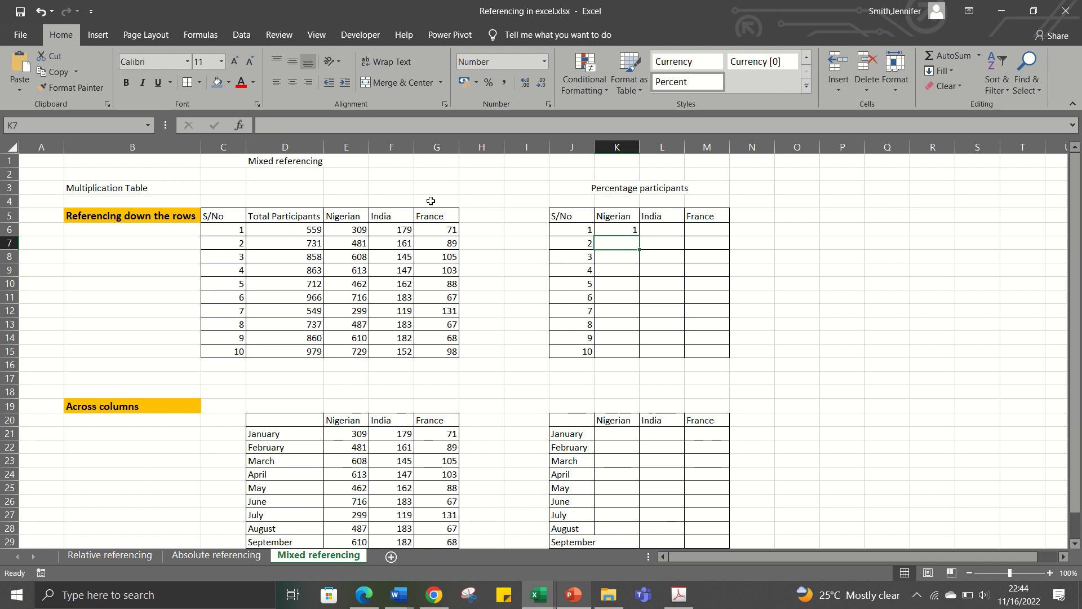
pyautogui.click(626, 228)
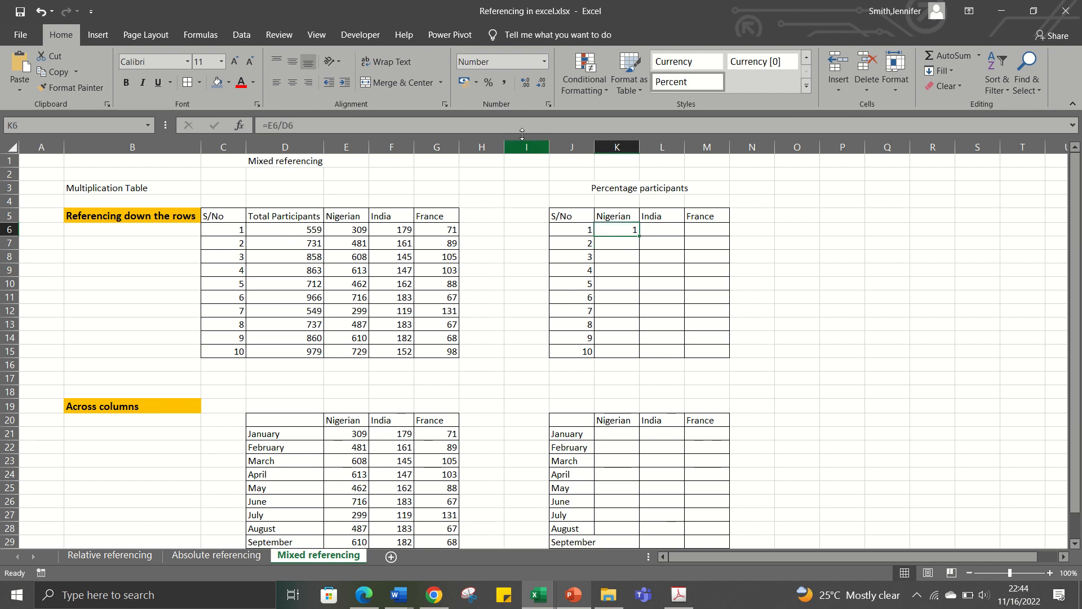
# - Format cell K6 as a percentage
pyautogui.click(488, 82)
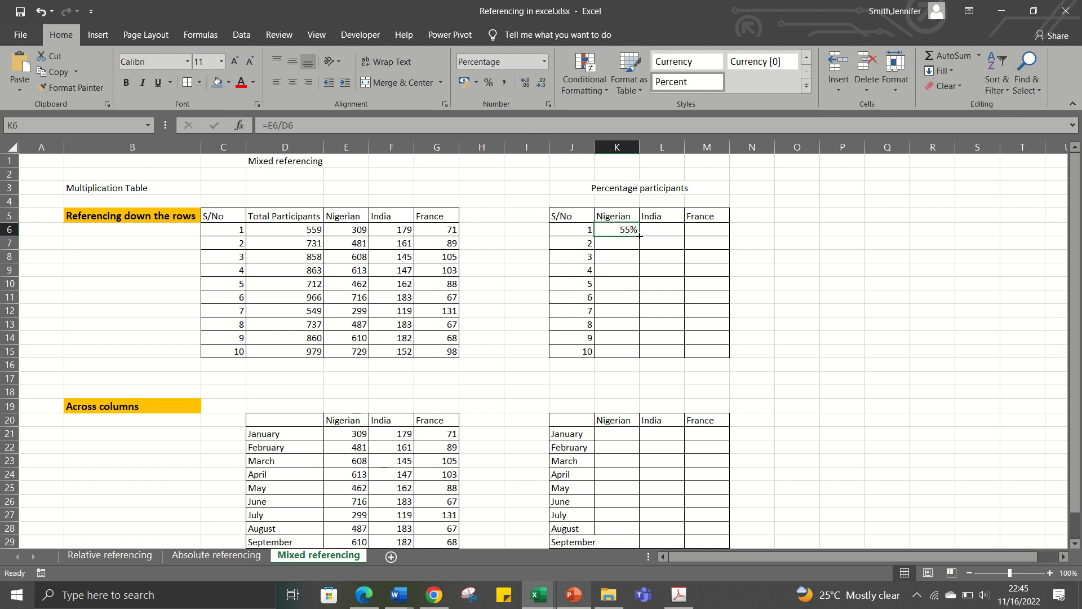
# - Try filling the K6 formula across to L6, check which cells it references, and clear L6
pyautogui.moveTo(640, 236); pyautogui.dragTo(675, 233)
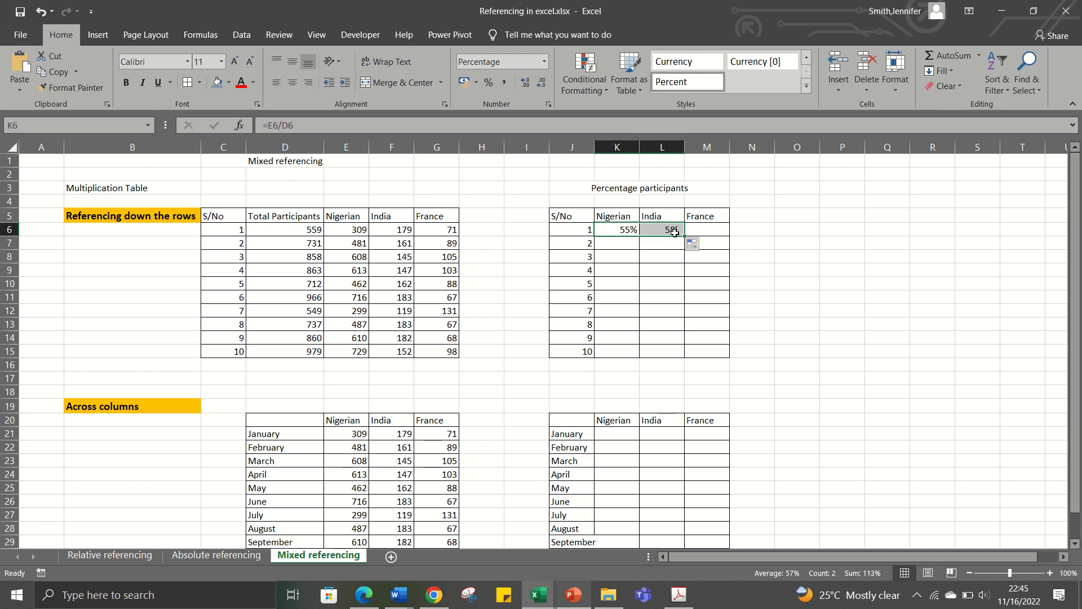
pyautogui.doubleClick(674, 233)
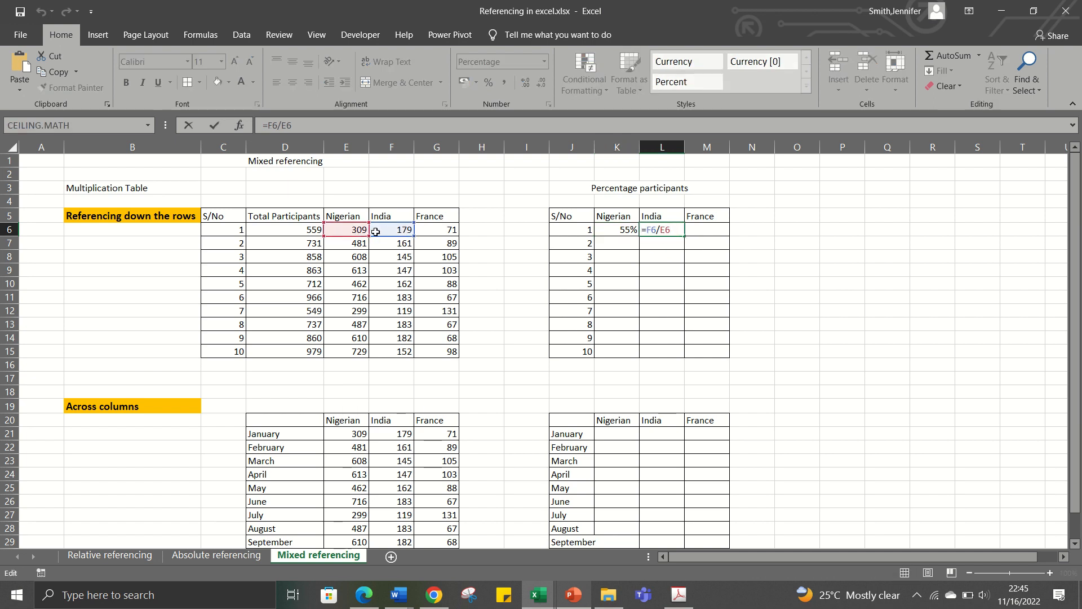
pyautogui.press('Escape')
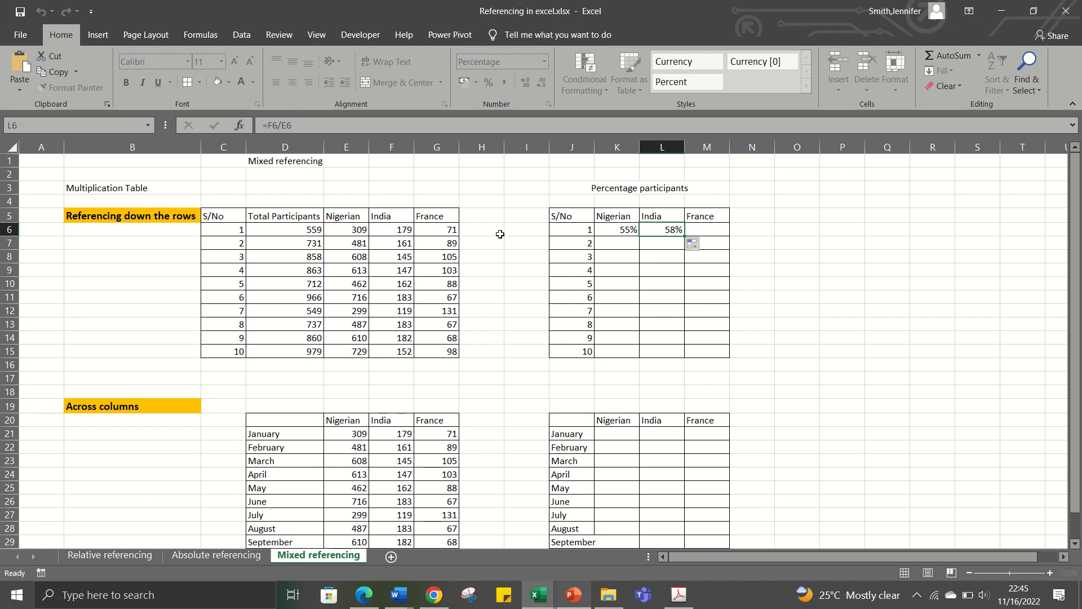
pyautogui.press('Delete')
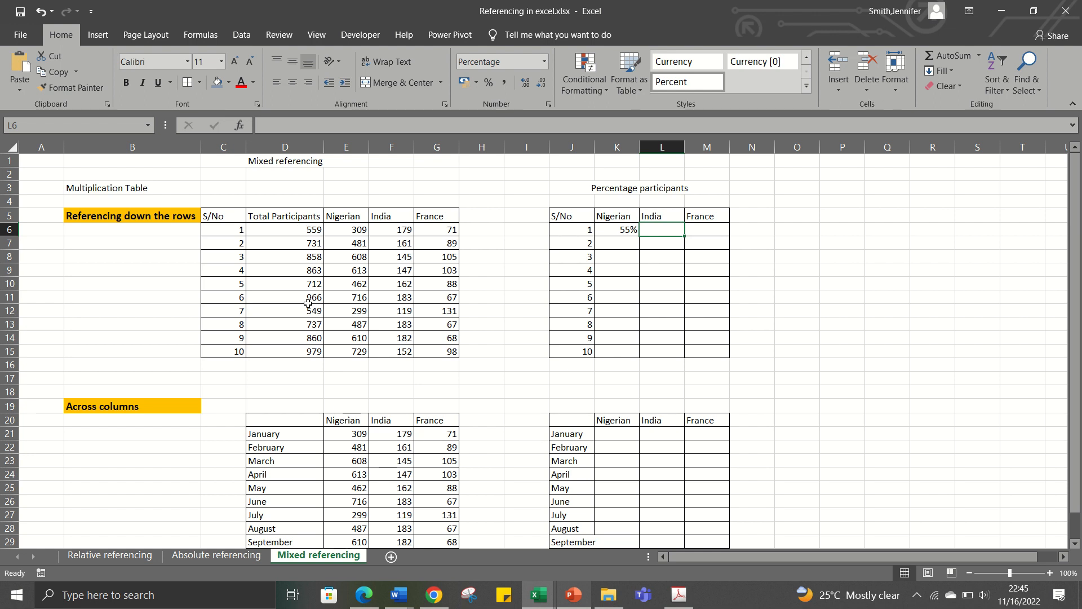
# - Change the formula in K6 to =E6/$D6 so that only the Total Participants column is locked
pyautogui.click(291, 229)
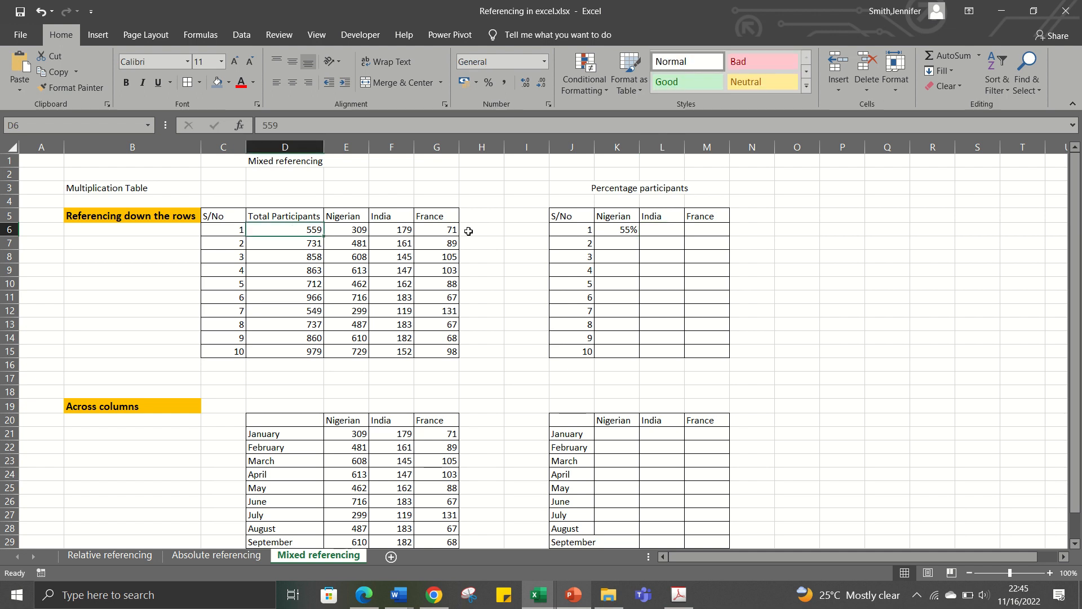
pyautogui.click(618, 230)
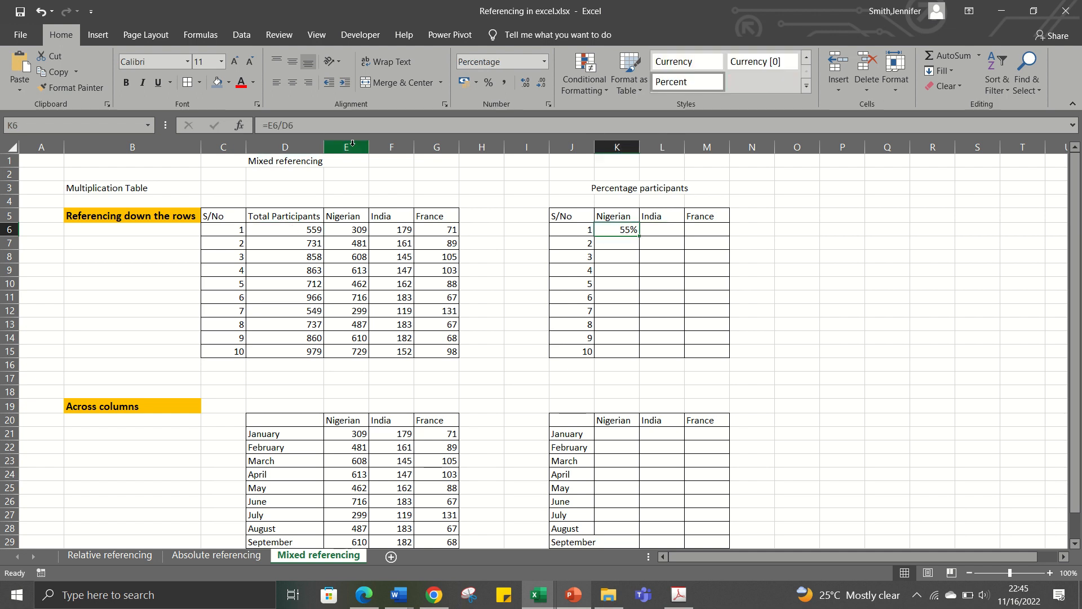
pyautogui.click(288, 125)
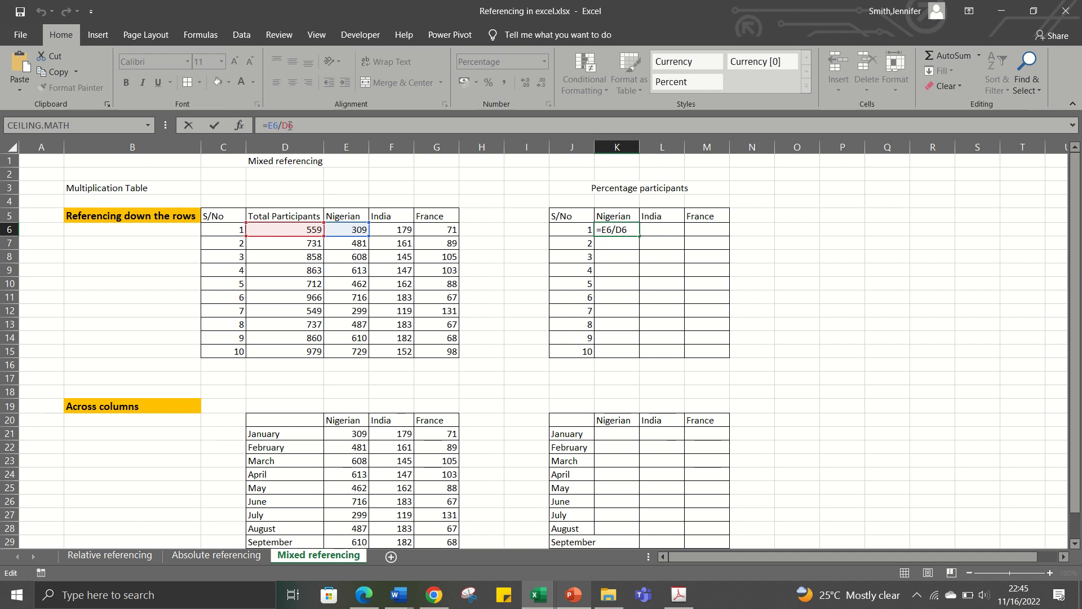
pyautogui.press('F4')
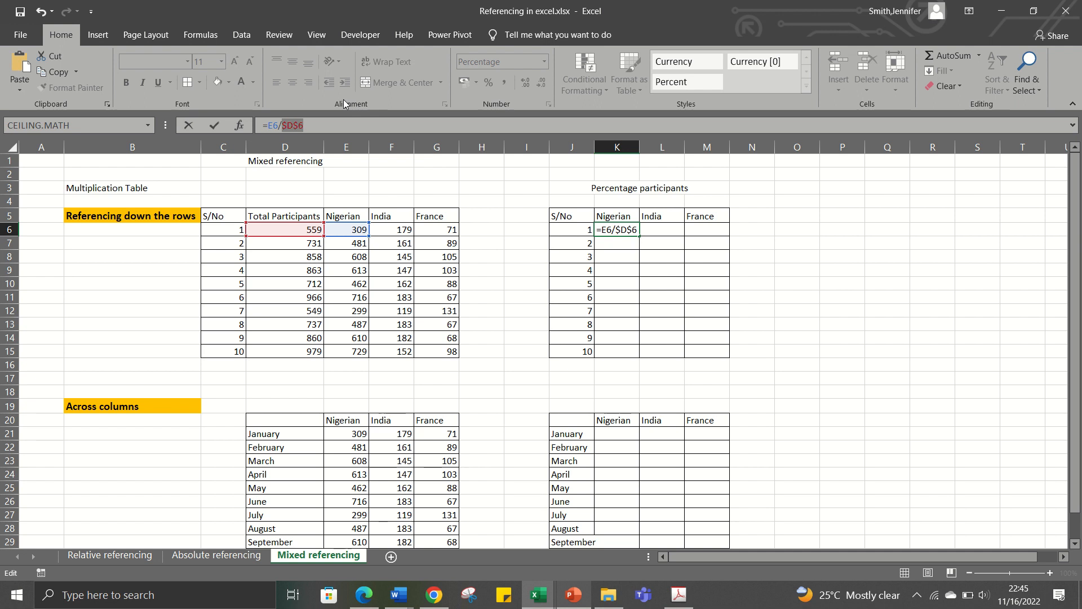
pyautogui.click(339, 122)
pyautogui.press('F4')
pyautogui.click(319, 129)
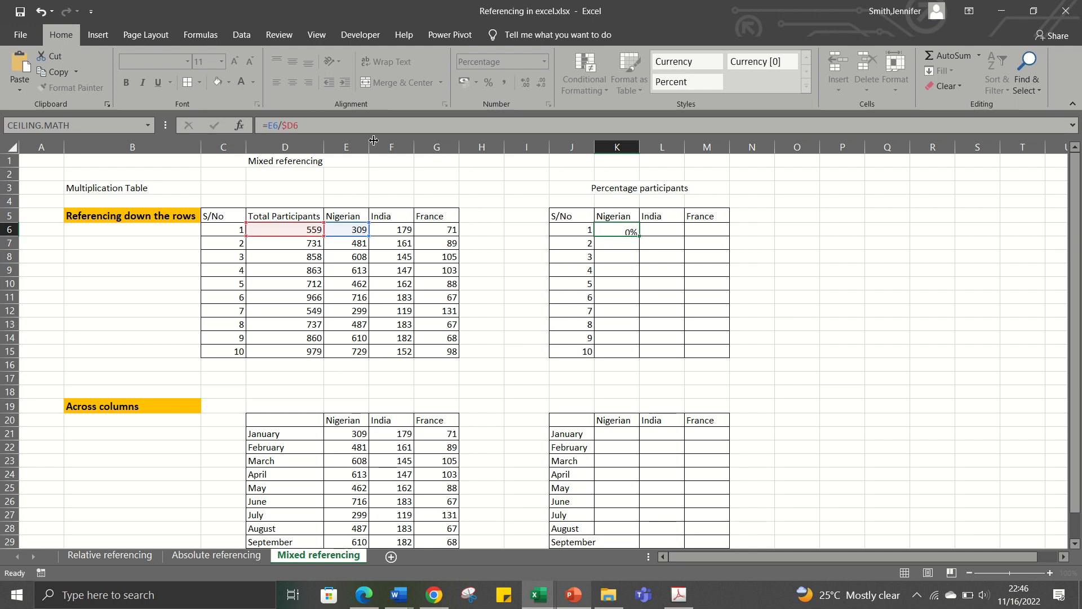
pyautogui.hotkey('ctrl', 'Return')
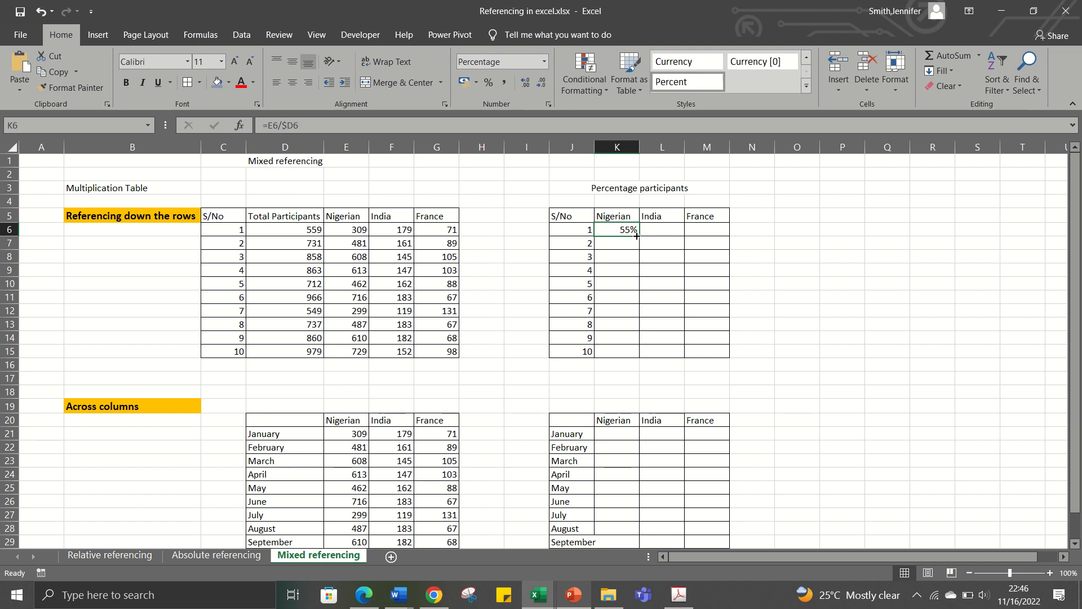
# - Fill the K6 formula down to K15 and check the references used in cells K6 and K12
pyautogui.moveTo(638, 236); pyautogui.dragTo(629, 353)
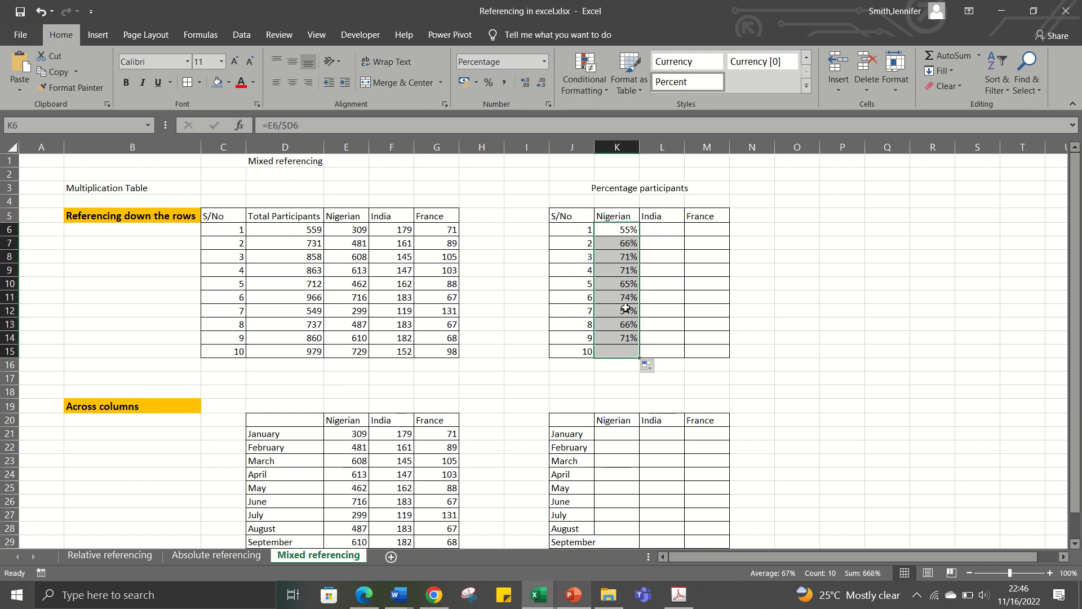
pyautogui.click(626, 229)
pyautogui.doubleClick(625, 229)
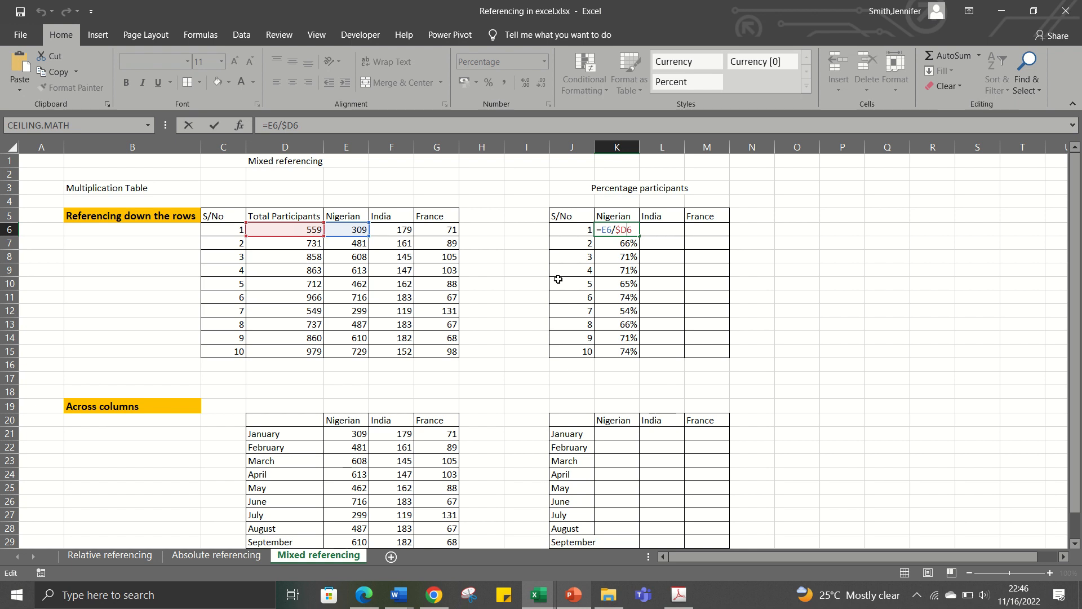
pyautogui.click(619, 312)
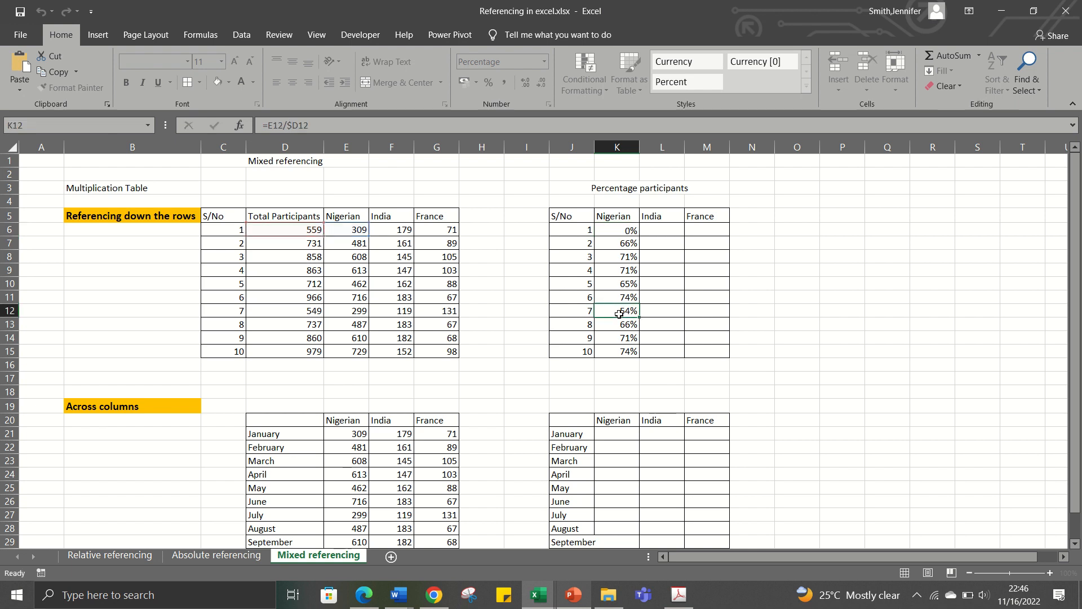
pyautogui.doubleClick(617, 312)
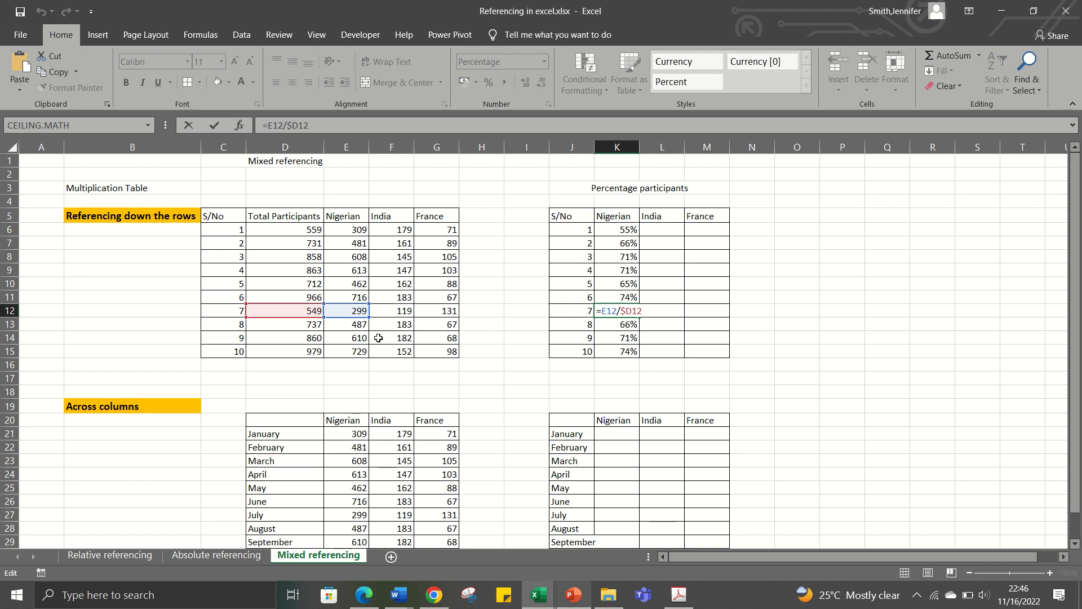
pyautogui.press('Escape')
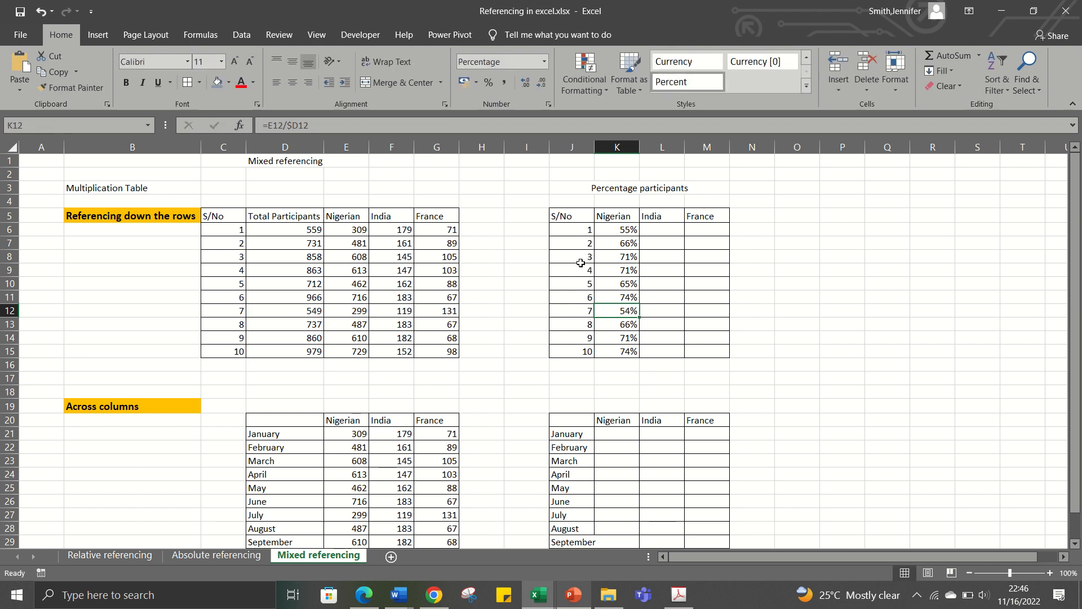
# - Fill the K6 formula across to M6 and check the references used in M6
pyautogui.click(619, 227)
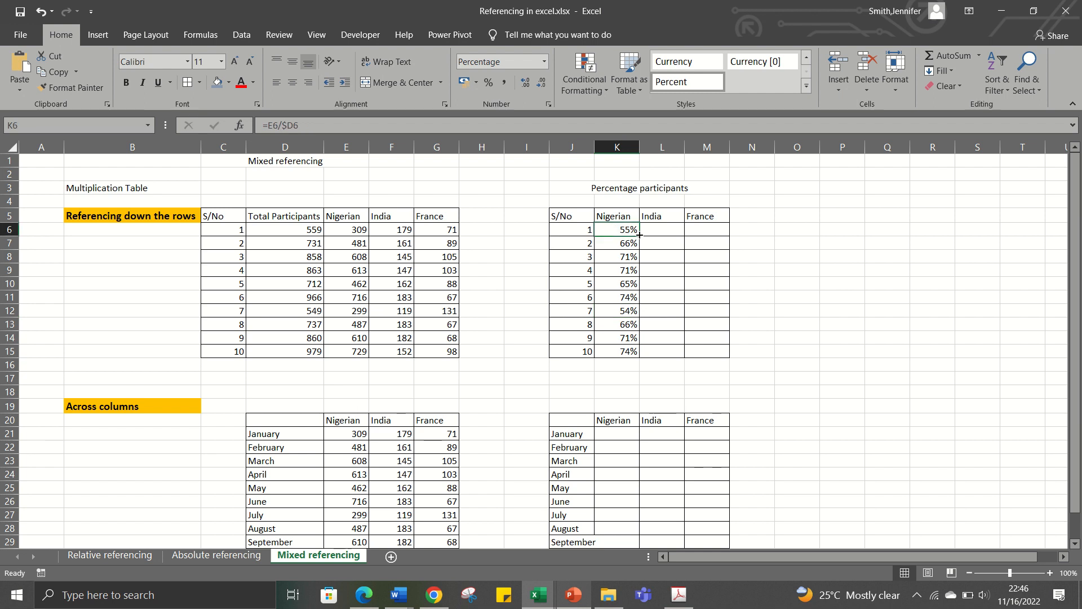
pyautogui.moveTo(640, 234); pyautogui.dragTo(709, 235)
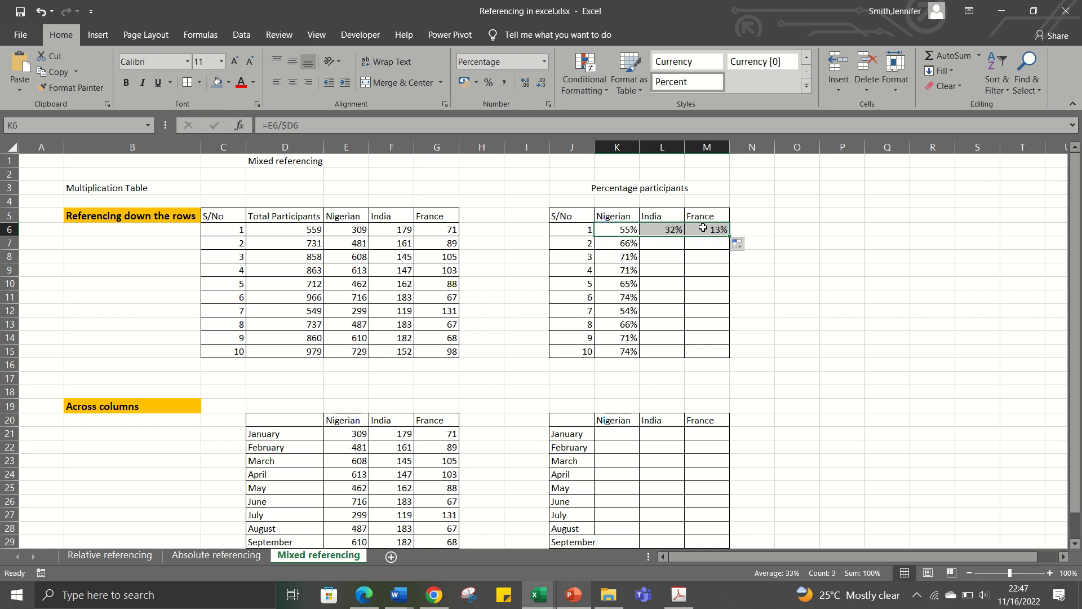
pyautogui.doubleClick(703, 228)
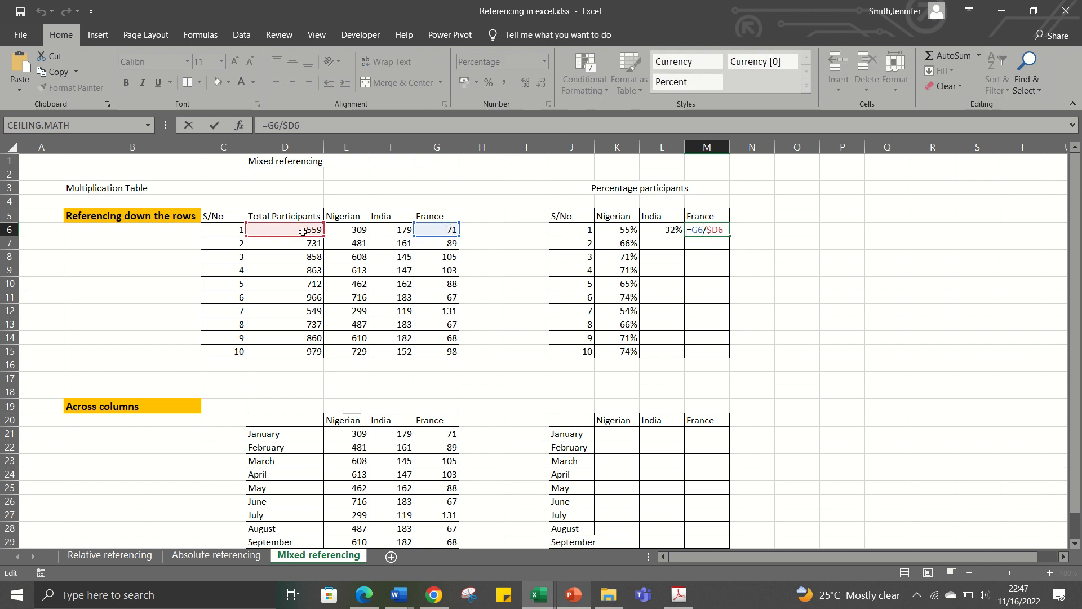
pyautogui.hotkey('ctrl', 'Return')
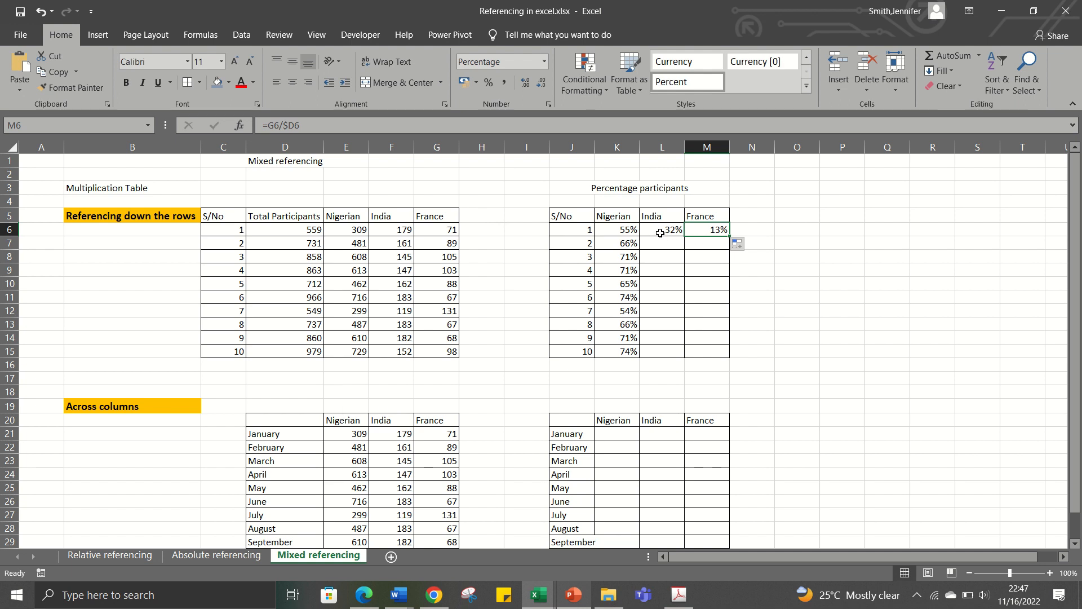
# - Fill the L6:M6 formulas down to row 15 and check the references used in L12
pyautogui.moveTo(660, 233); pyautogui.dragTo(694, 231)
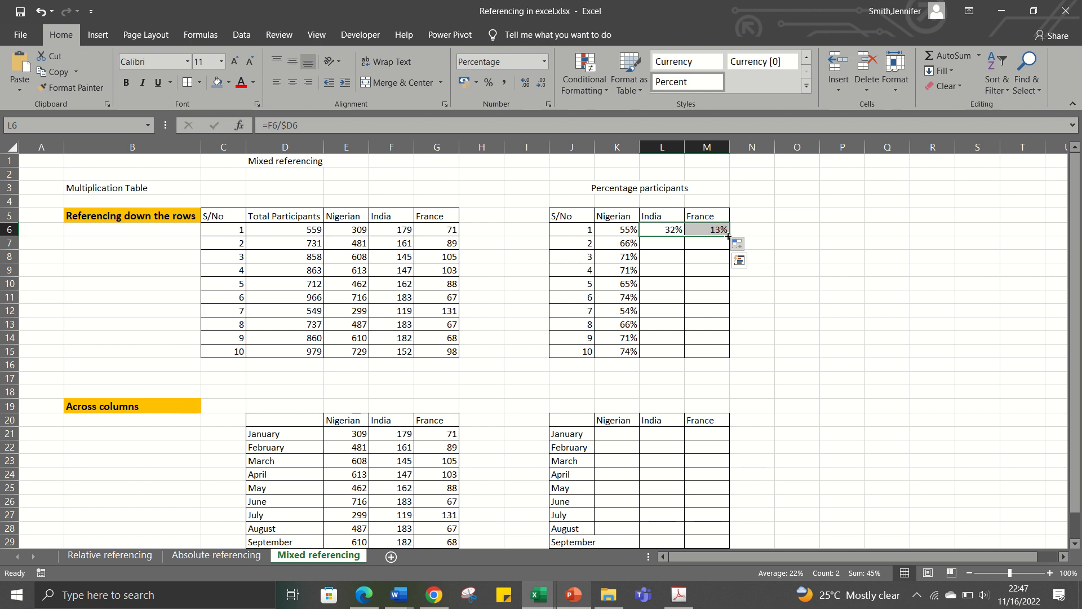
pyautogui.moveTo(727, 236); pyautogui.dragTo(725, 353)
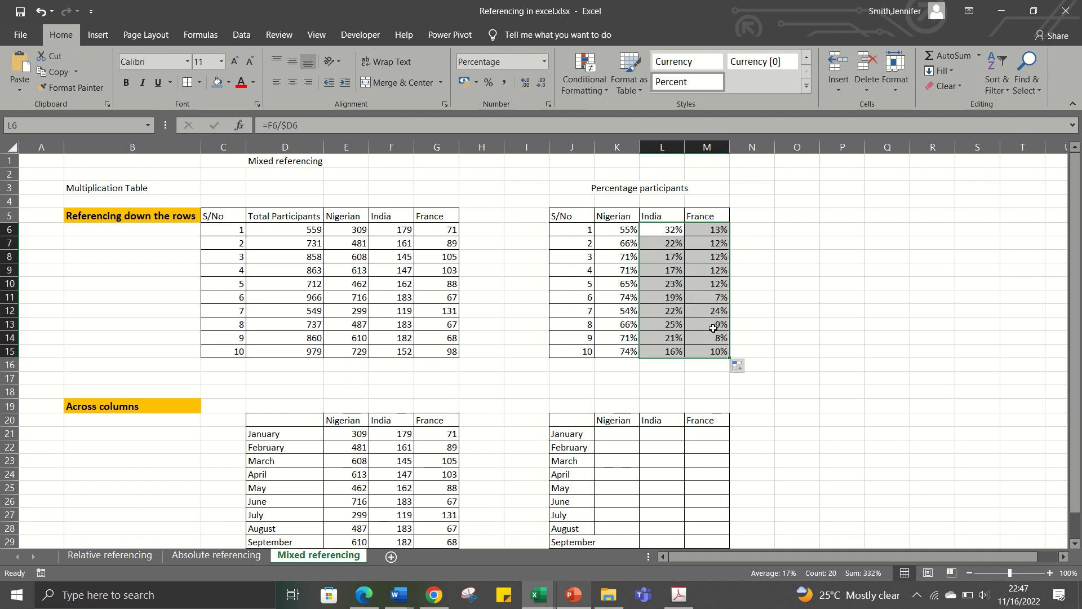
pyautogui.doubleClick(676, 311)
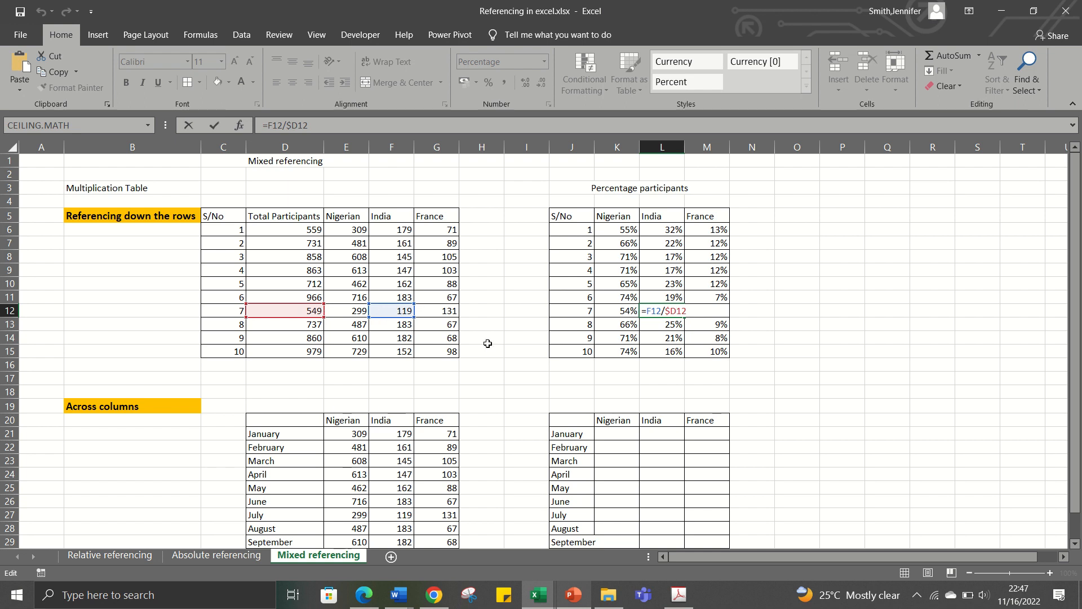
pyautogui.hotkey('ctrl', 'Return')
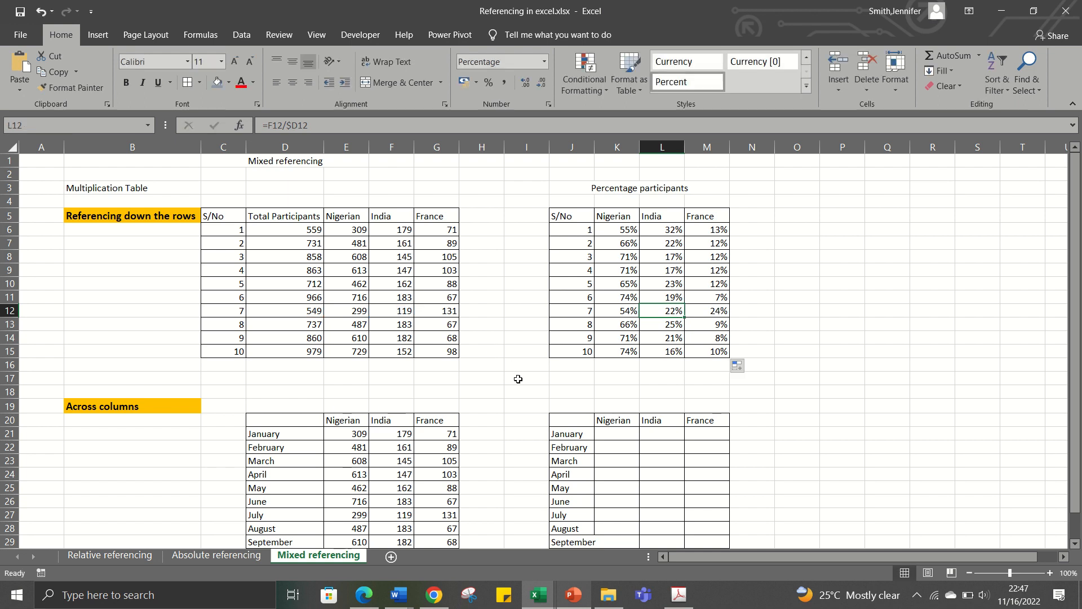
# - Widen column J slightly to fit the September label and review the months and Total row of the Across columns table
pyautogui.scroll(-1, 516, 378)
pyautogui.scroll(1, 518, 379)
pyautogui.scroll(-2, 355, 439)
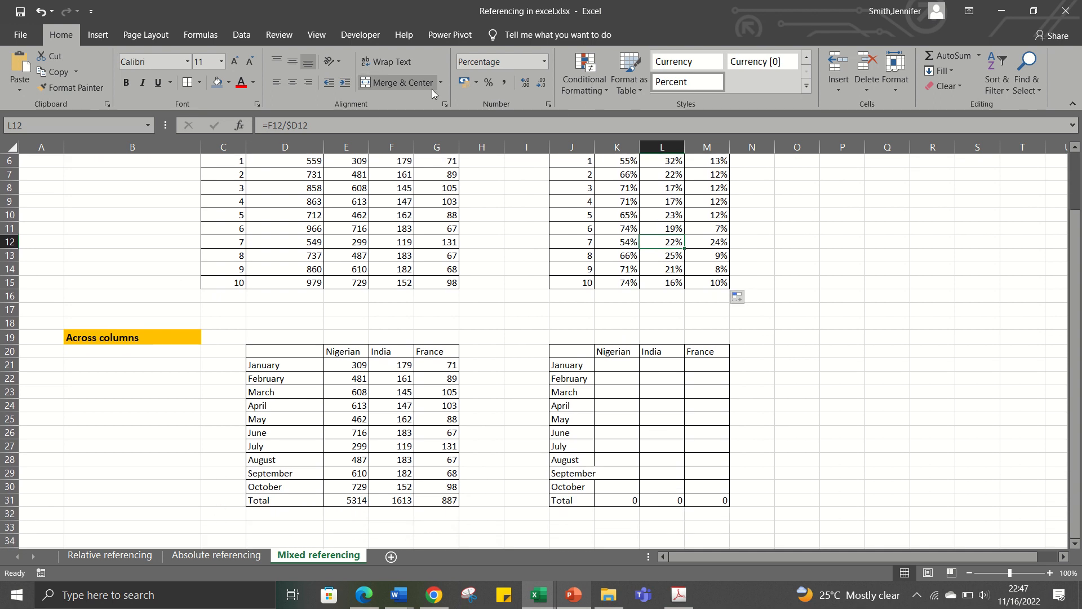
pyautogui.moveTo(594, 147); pyautogui.dragTo(599, 147)
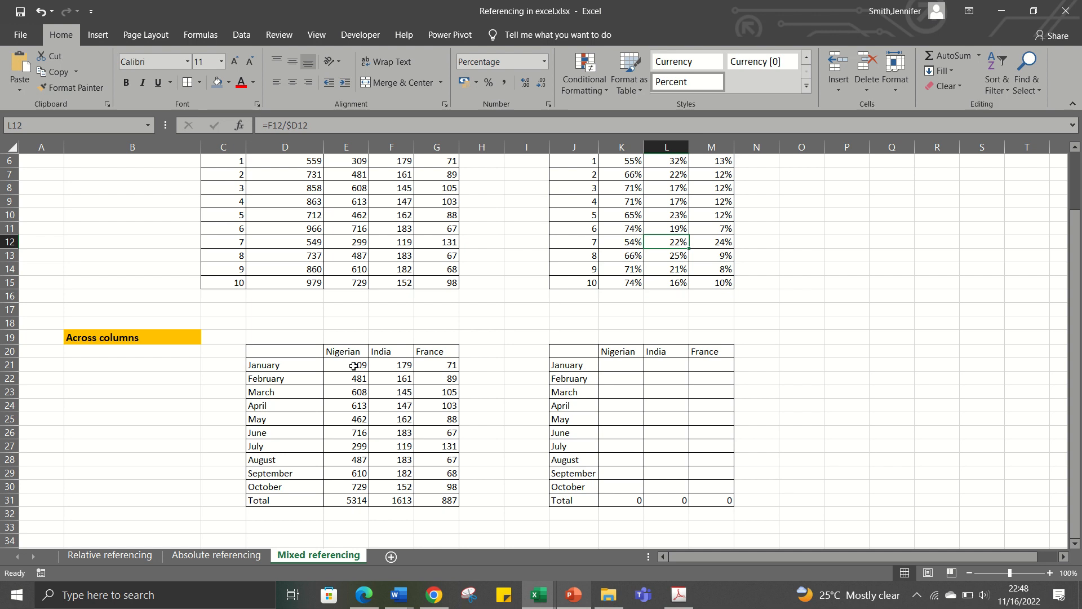
pyautogui.scroll(2, 353, 366)
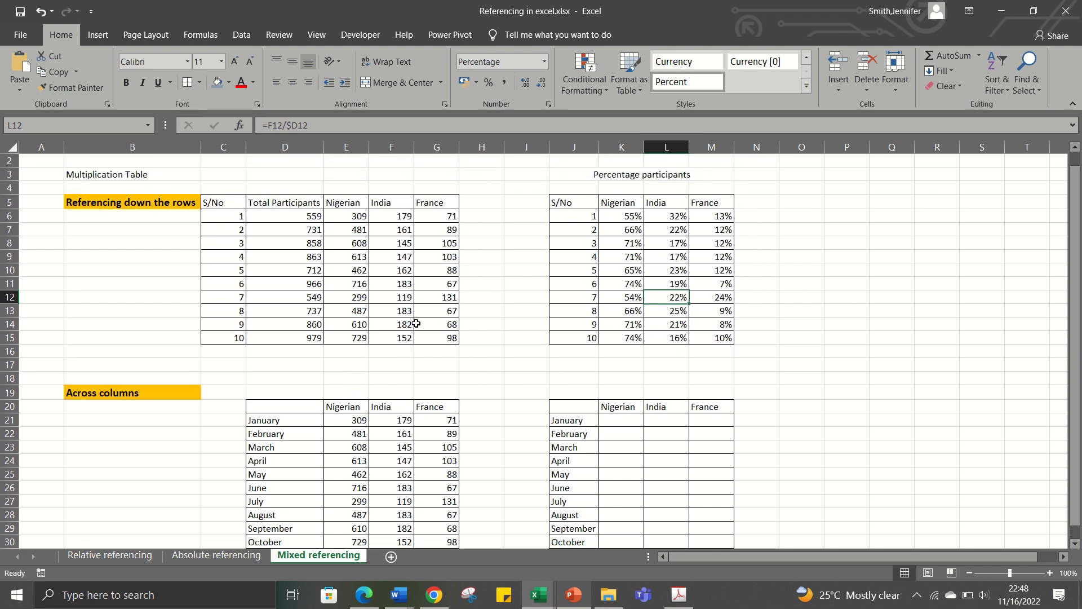
pyautogui.scroll(-2, 384, 360)
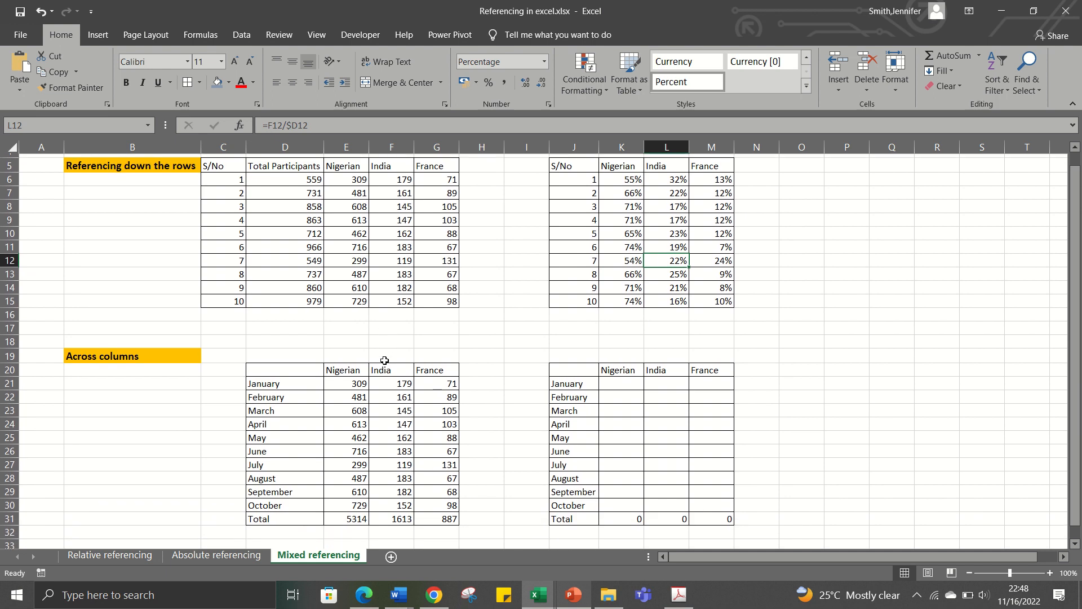
pyautogui.scroll(-1, 385, 360)
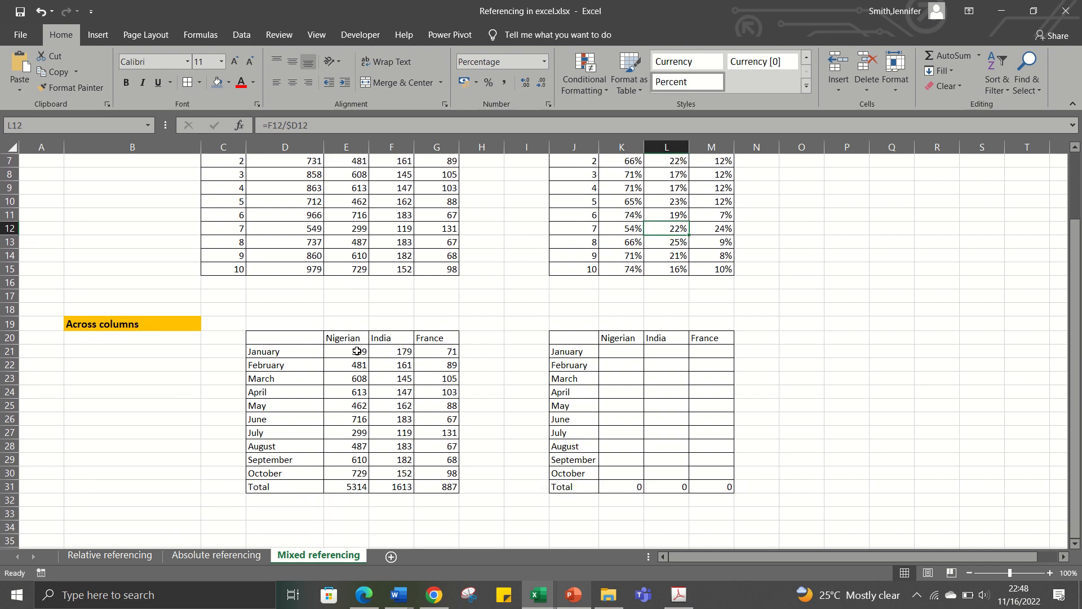
pyautogui.moveTo(294, 350); pyautogui.dragTo(287, 473)
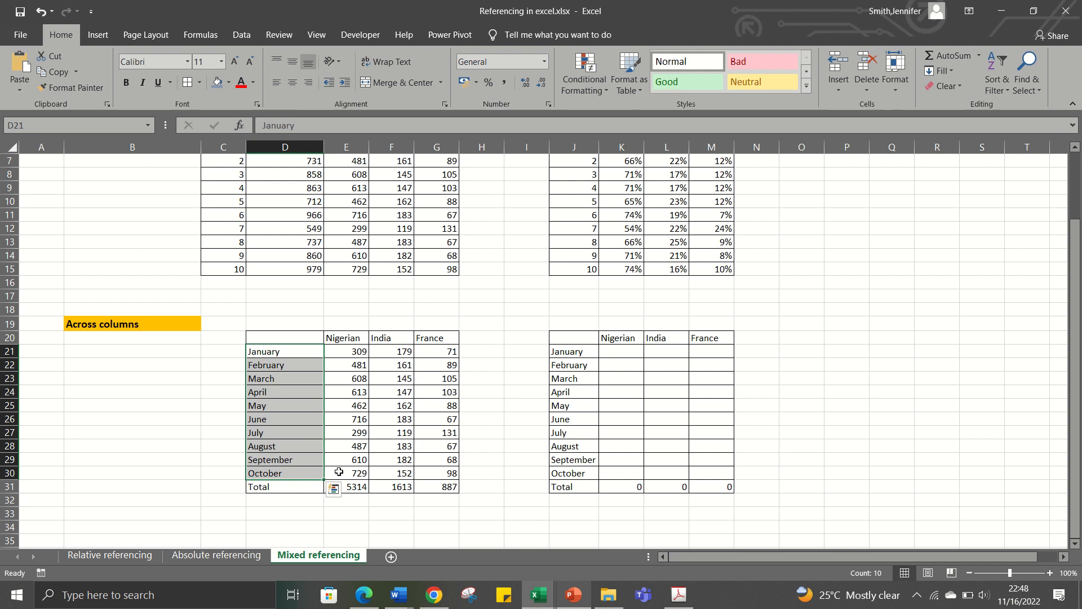
pyautogui.click(296, 486)
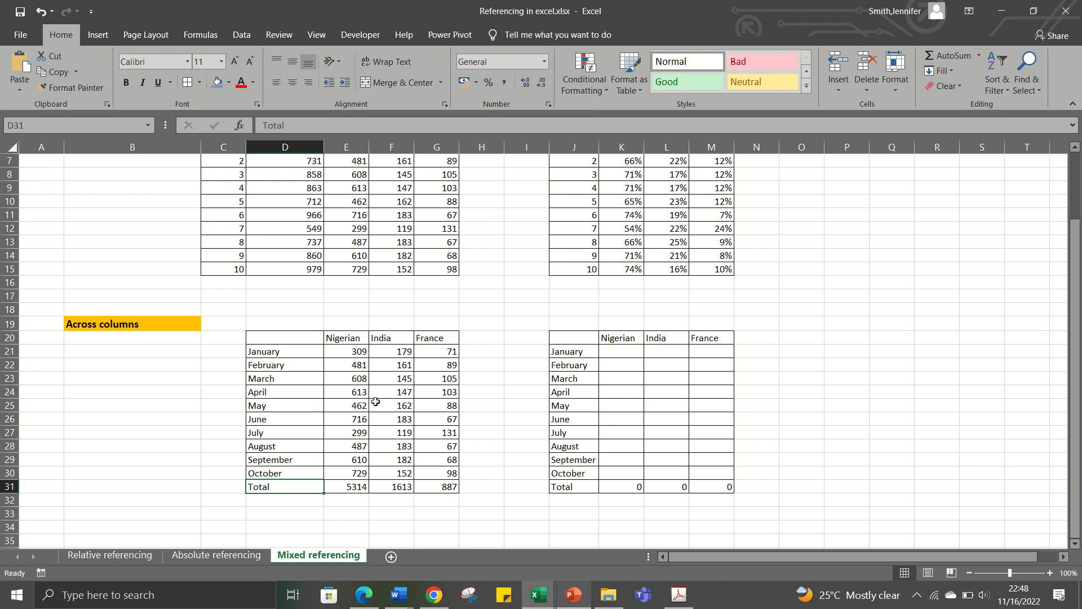
# - Enter the formula =E21/E31 in cell K21 for the January Nigerian share
pyautogui.click(621, 350)
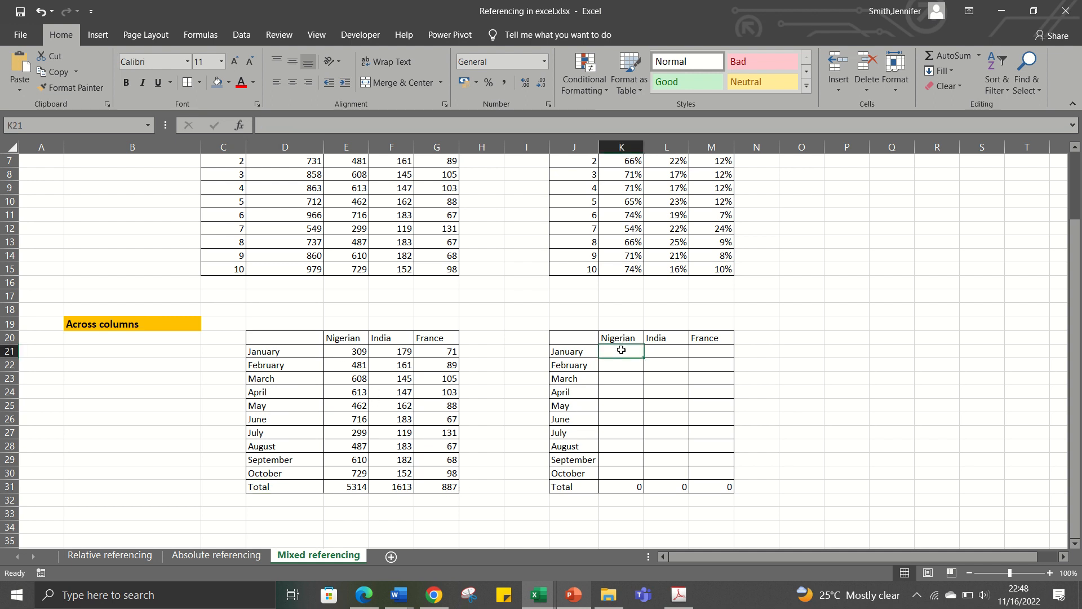
pyautogui.write('=')
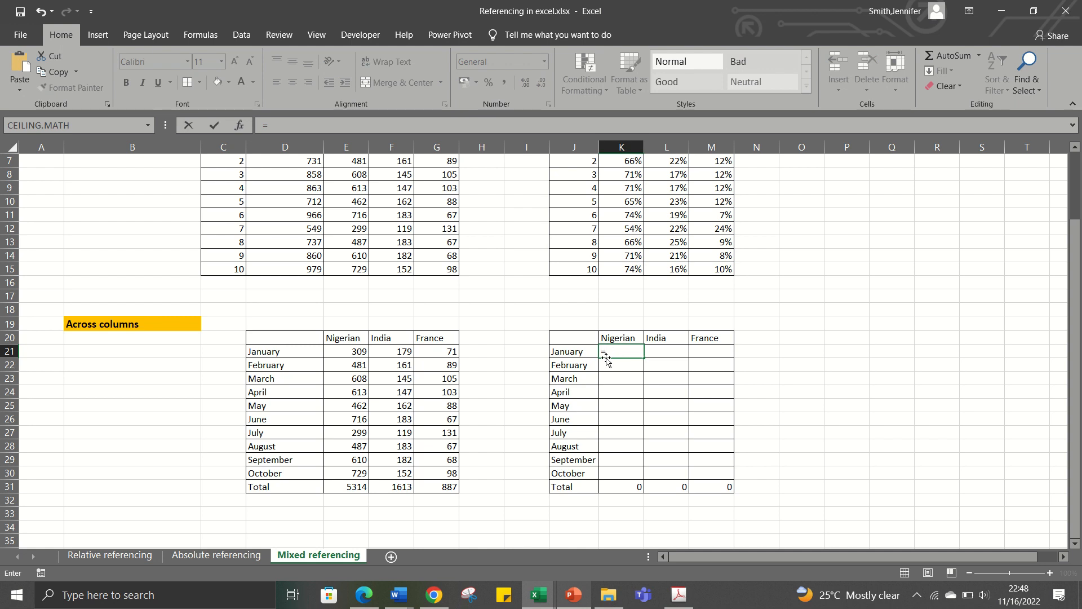
pyautogui.click(352, 353)
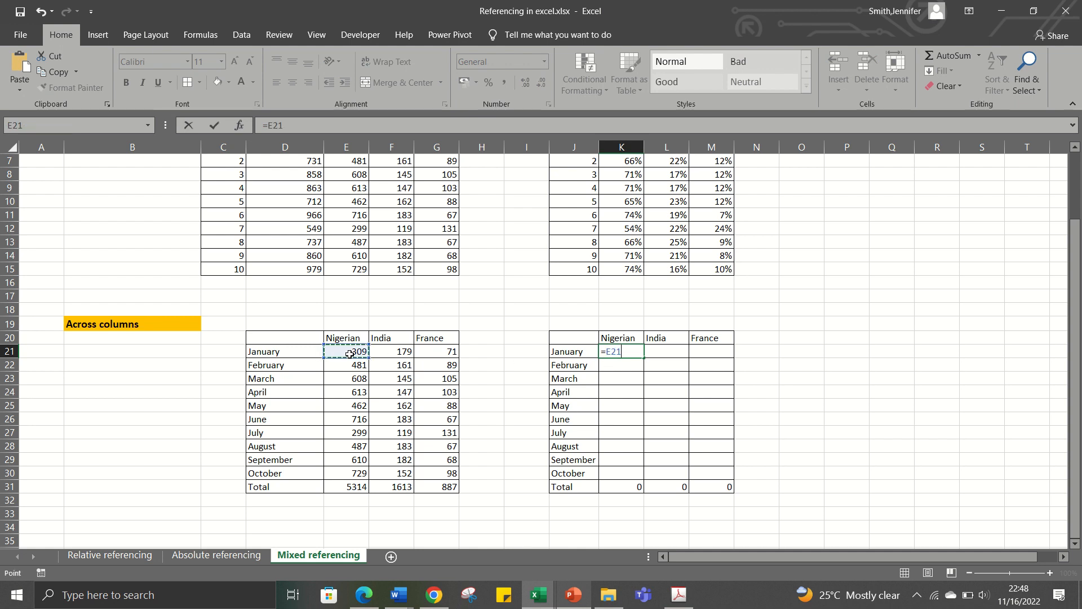
pyautogui.write('/')
pyautogui.click(339, 488)
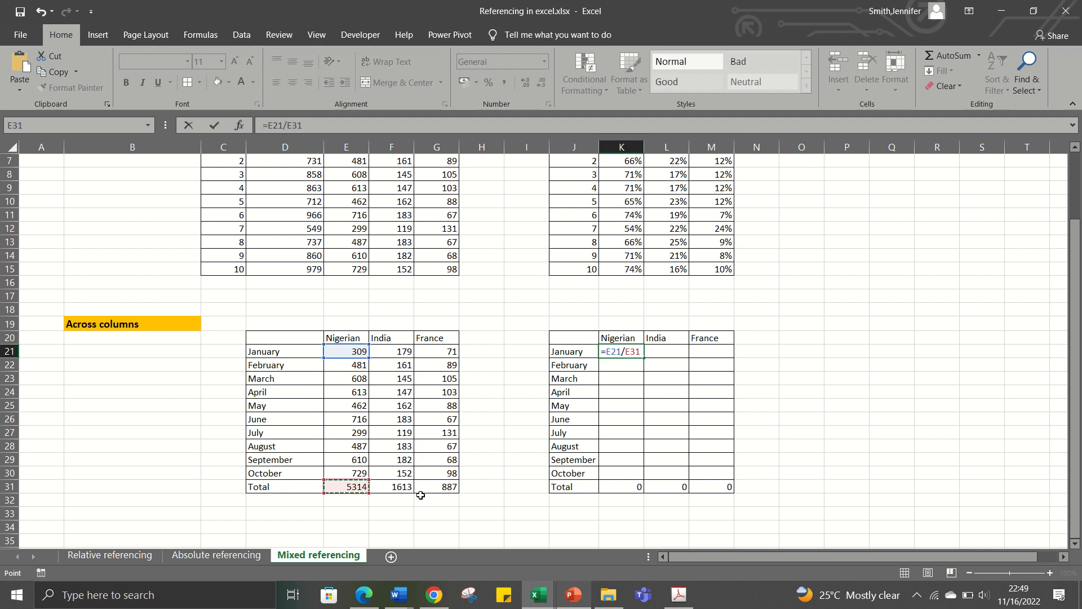
pyautogui.press('Return')
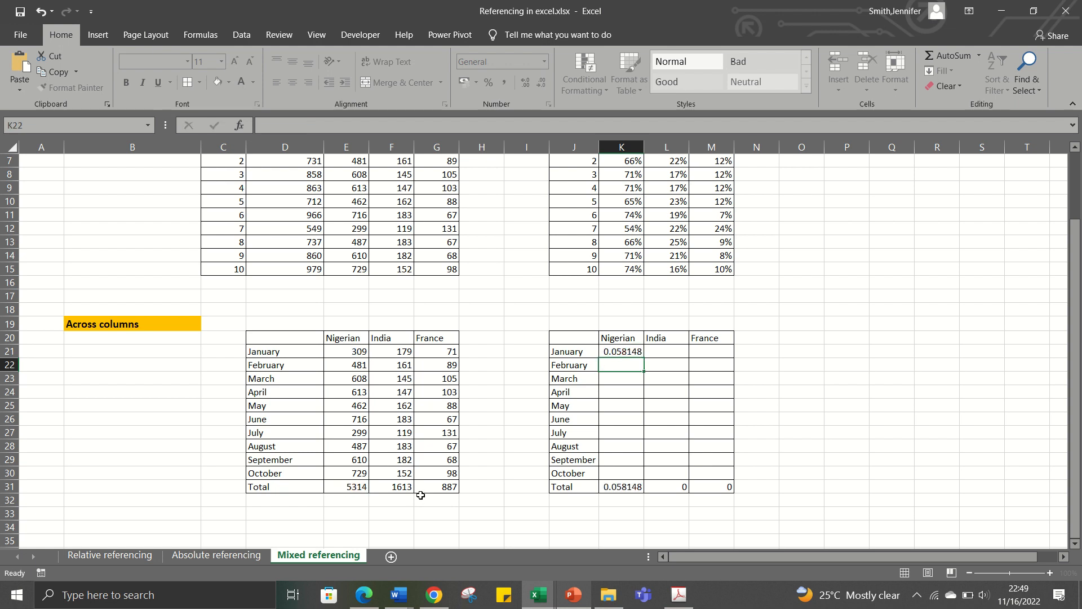
# - Format the range K21:M31 of the Across columns table as percentages
pyautogui.click(617, 351)
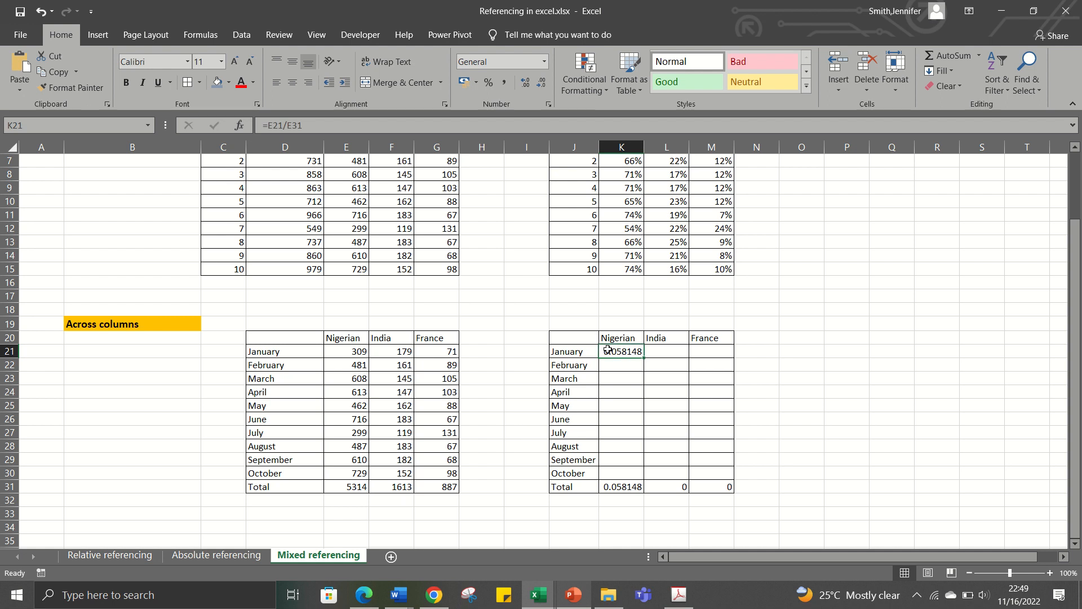
pyautogui.moveTo(610, 352)
pyautogui.mouseDown()
pyautogui.moveTo(664, 386)
pyautogui.moveTo(705, 447)
pyautogui.moveTo(716, 492)
pyautogui.mouseUp()
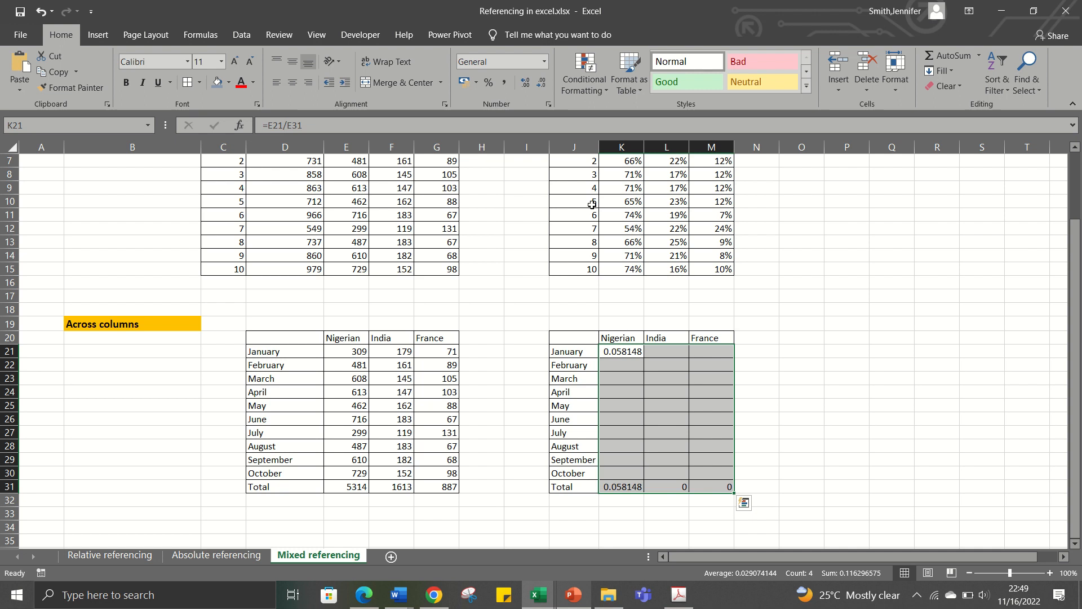
pyautogui.click(488, 82)
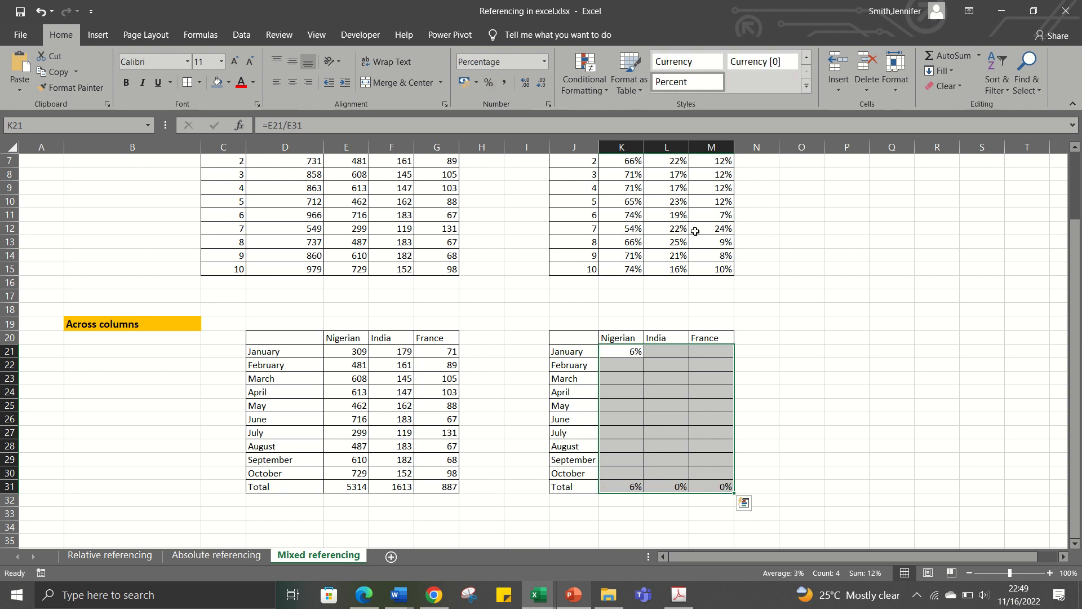
pyautogui.click(781, 332)
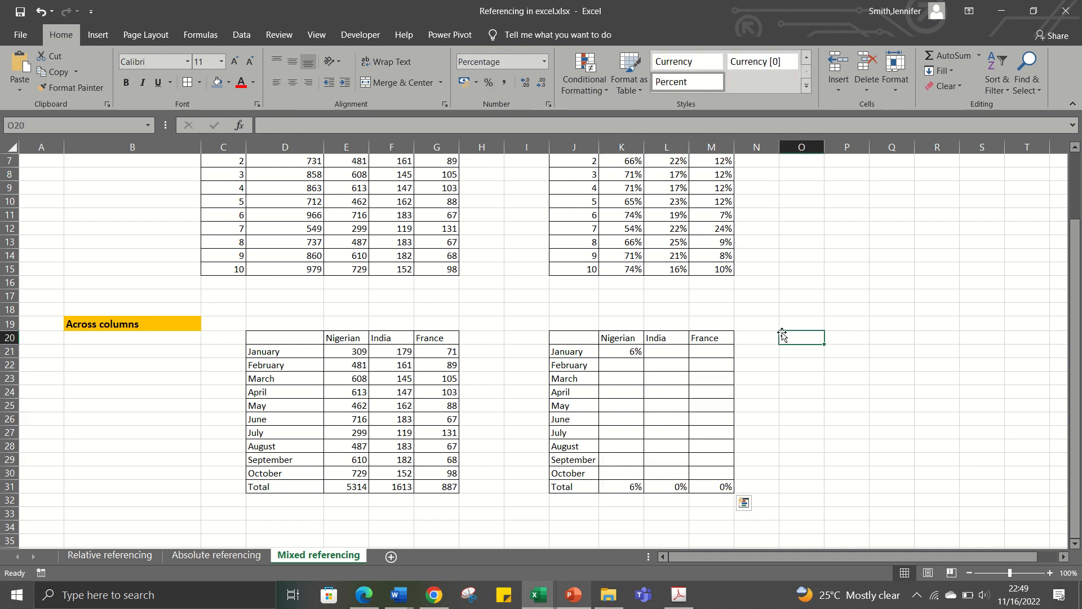
# - Try to fill the K21 formula down to K28 and check the references used in K25
pyautogui.click(632, 350)
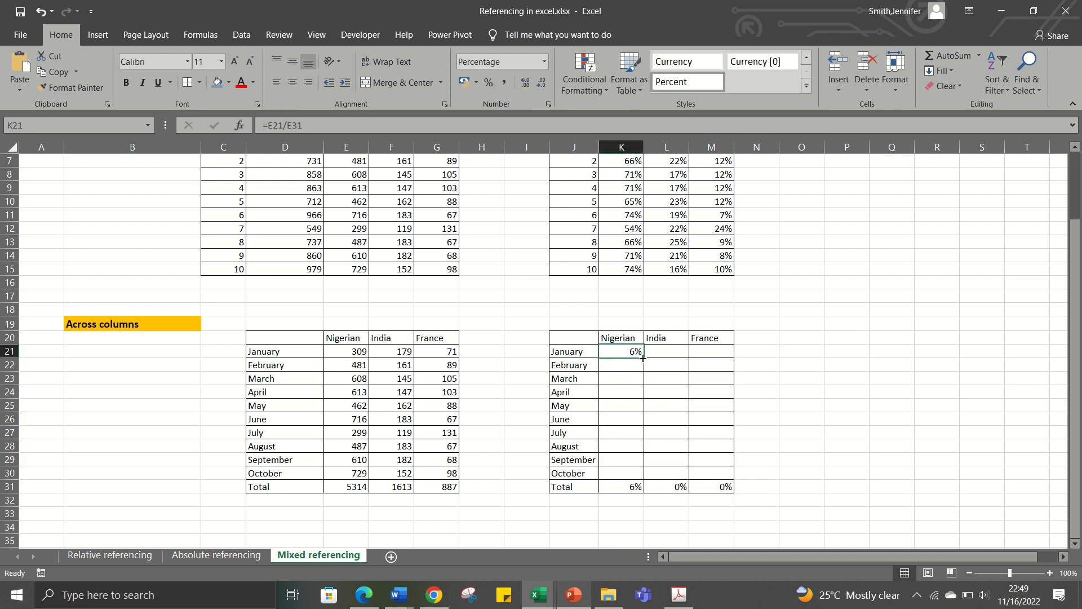
pyautogui.moveTo(643, 358); pyautogui.dragTo(634, 448)
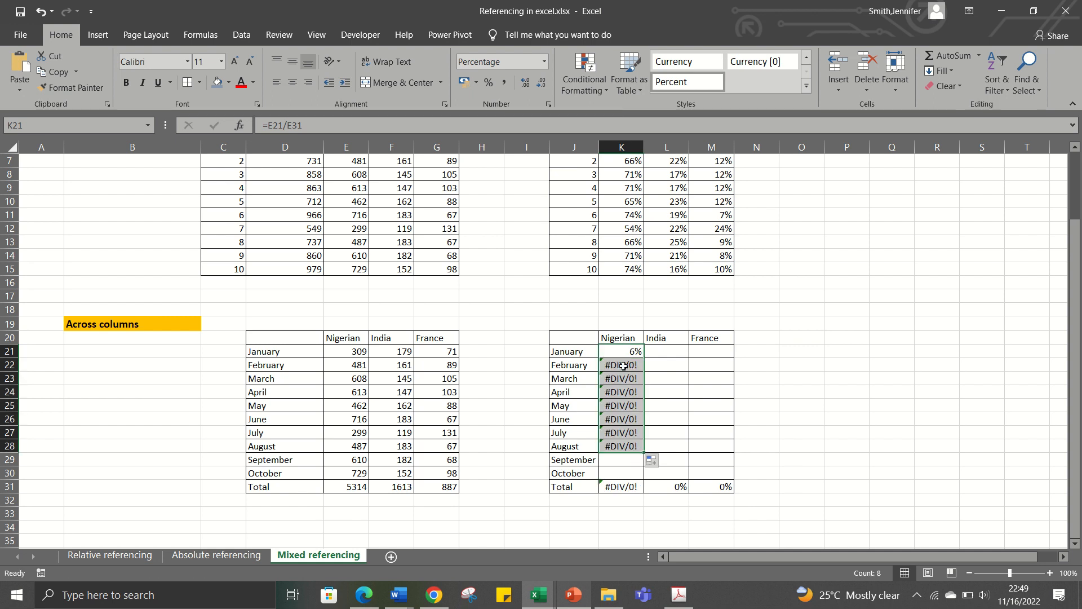
pyautogui.doubleClick(629, 399)
pyautogui.scroll(-1, 550, 495)
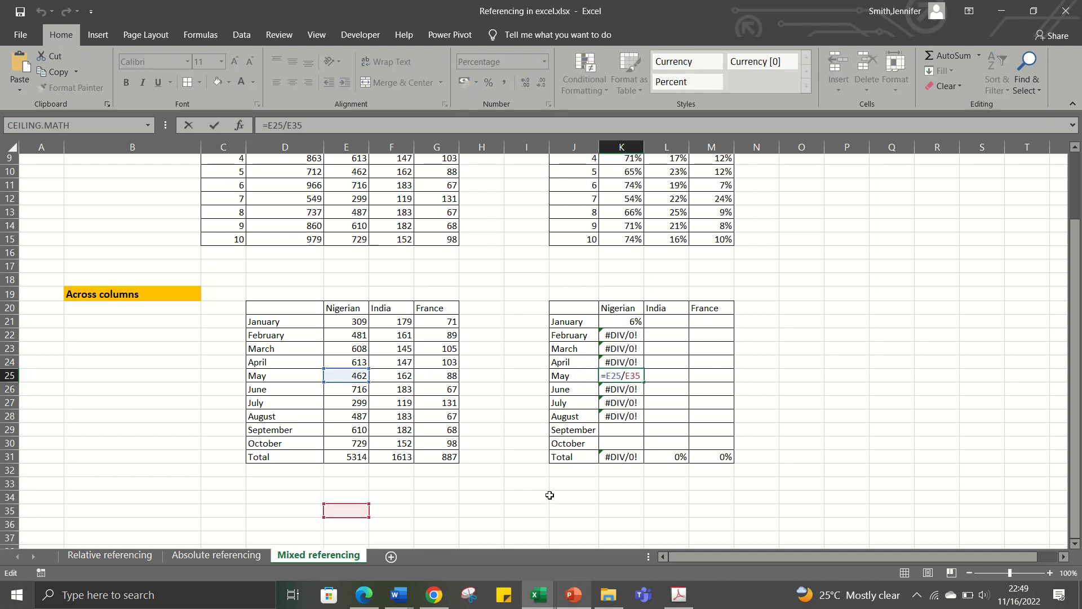
pyautogui.scroll(-1, 550, 494)
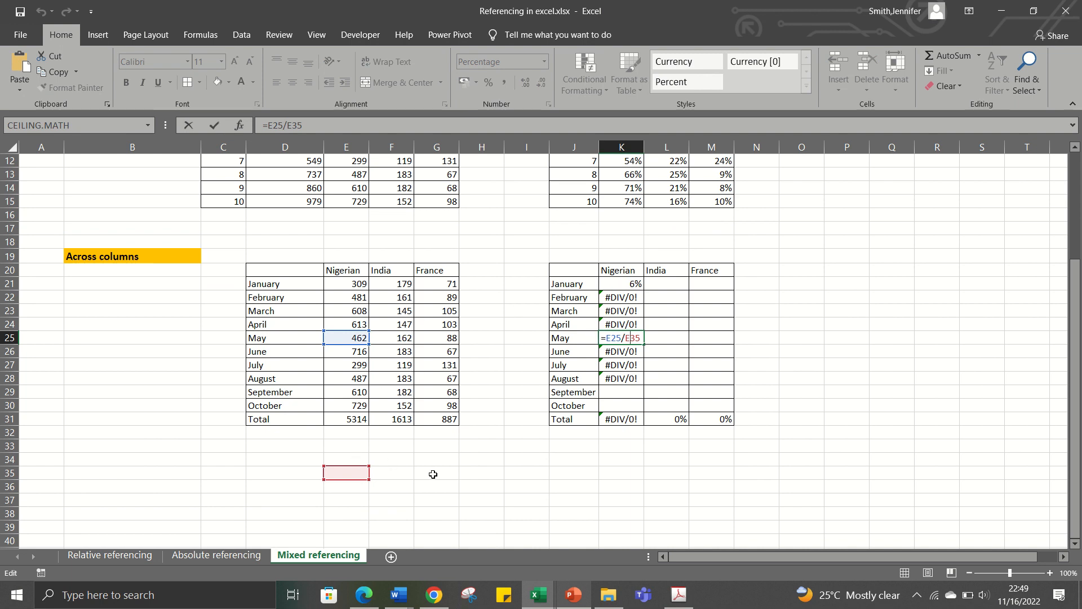
pyautogui.press('Escape')
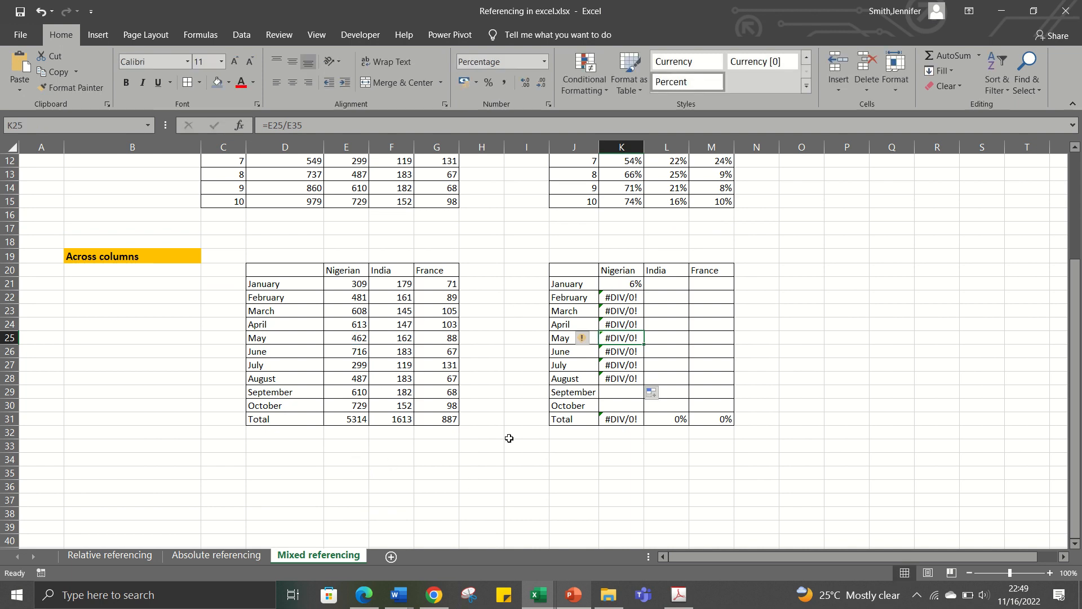
# - Lock only the row of the total reference in K21 so the formula reads =E21/E$31
pyautogui.click(629, 285)
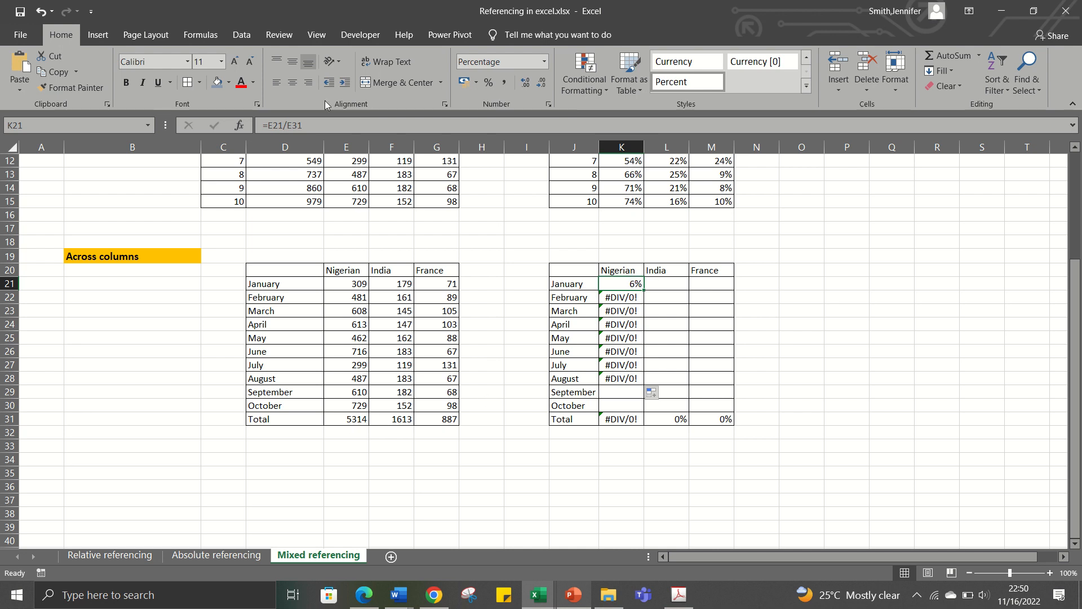
pyautogui.click(295, 124)
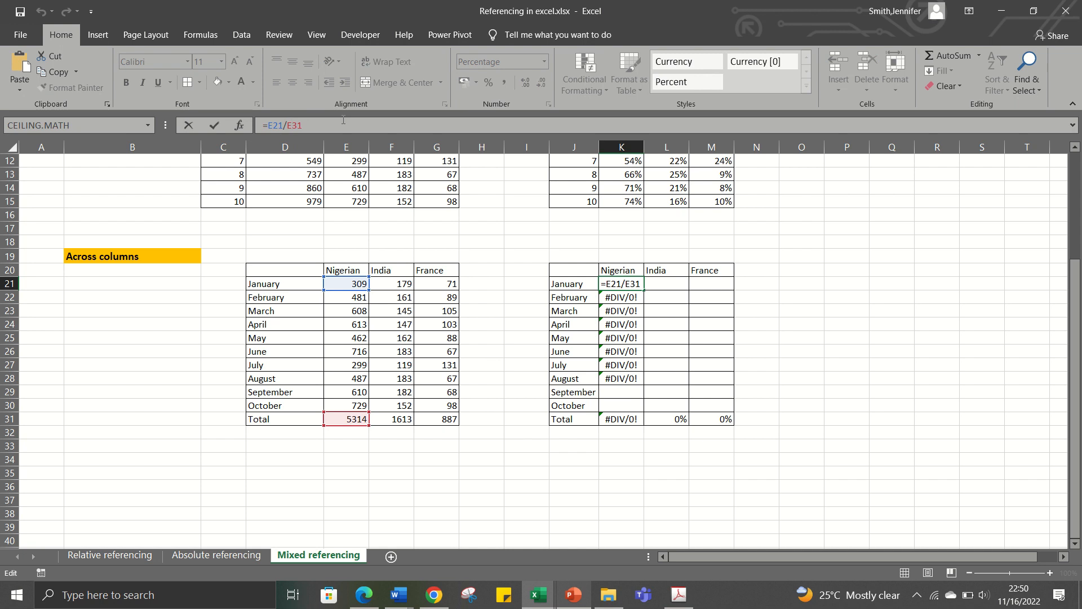
pyautogui.press('F4')
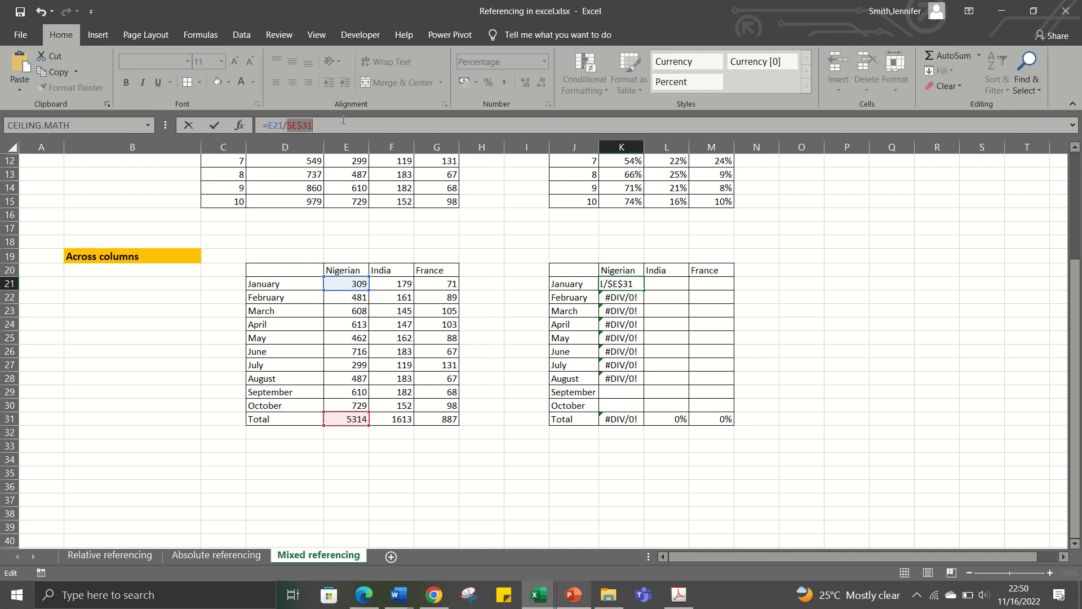
pyautogui.click(342, 129)
pyautogui.press('F4')
pyautogui.press('Return')
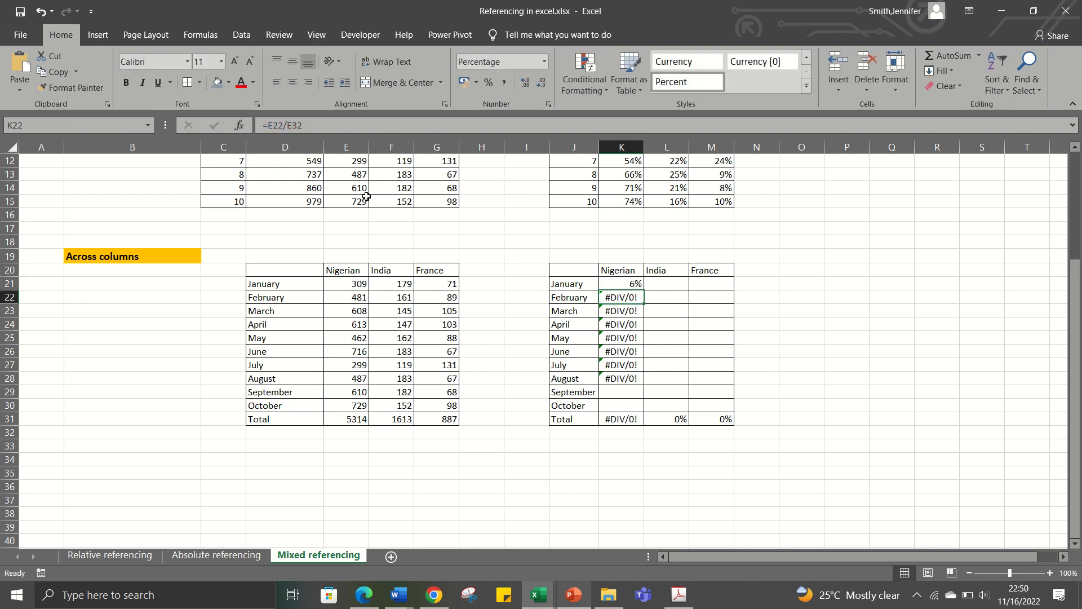
# - Fill the K21 formula down to K30 and check the references used in K26 and K22
pyautogui.click(622, 279)
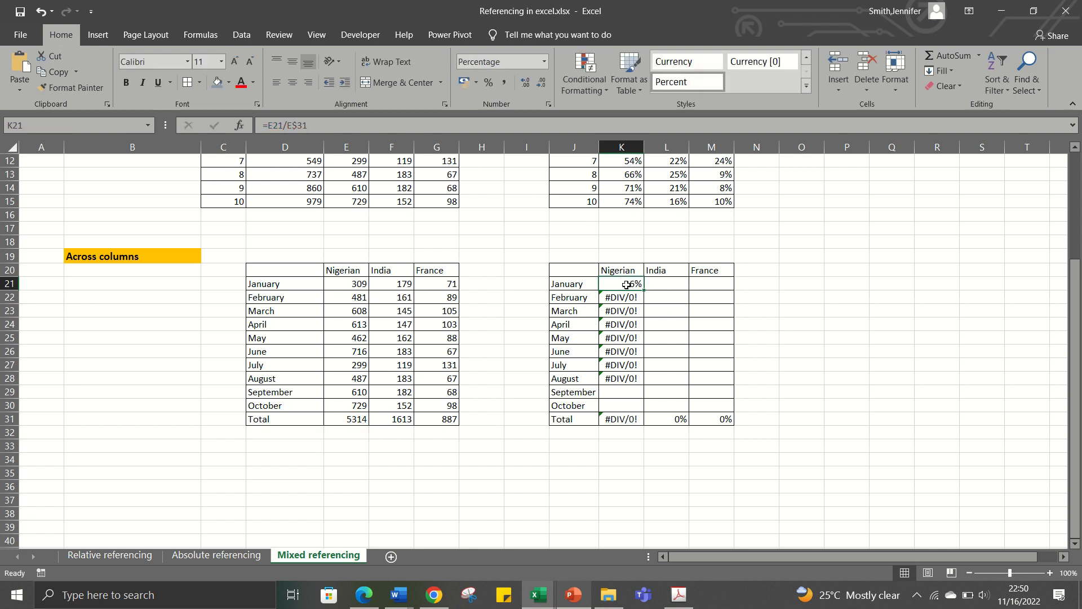
pyautogui.moveTo(645, 290); pyautogui.dragTo(631, 408)
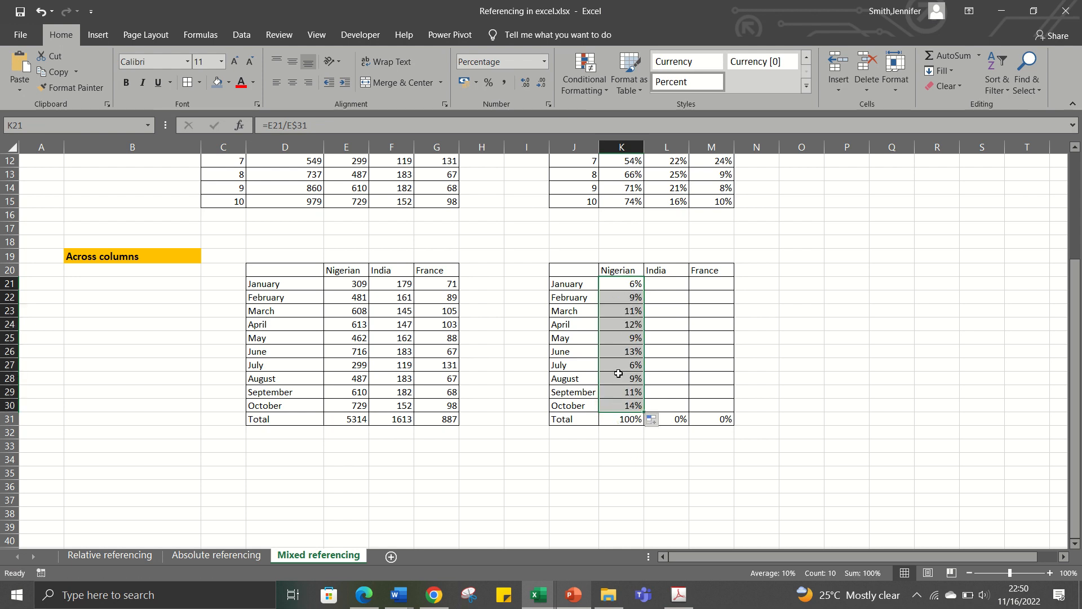
pyautogui.click(621, 353)
pyautogui.doubleClick(621, 352)
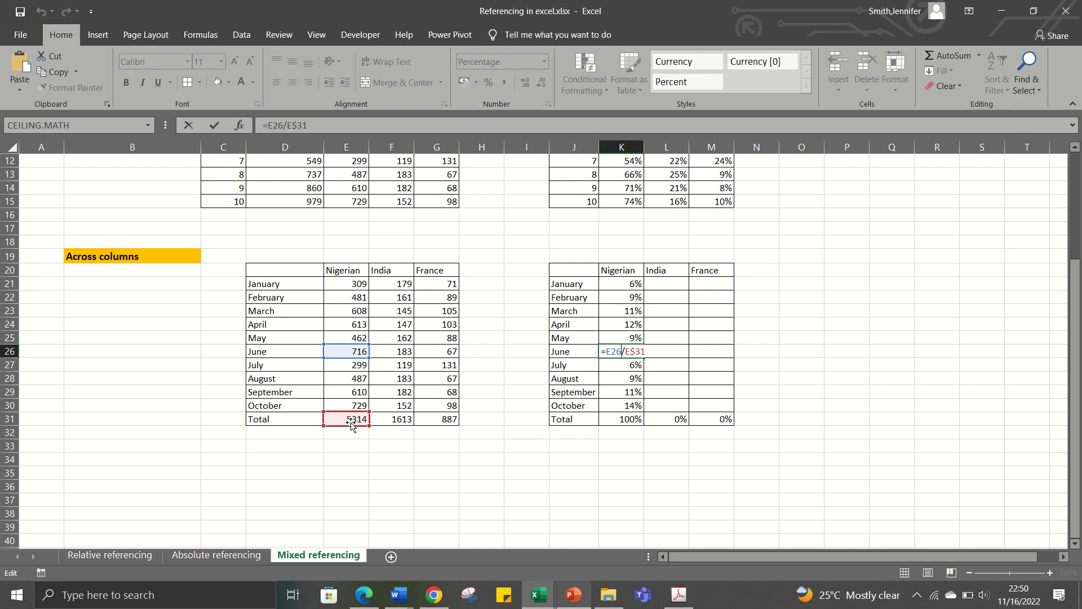
pyautogui.hotkey('ctrl', 'Return')
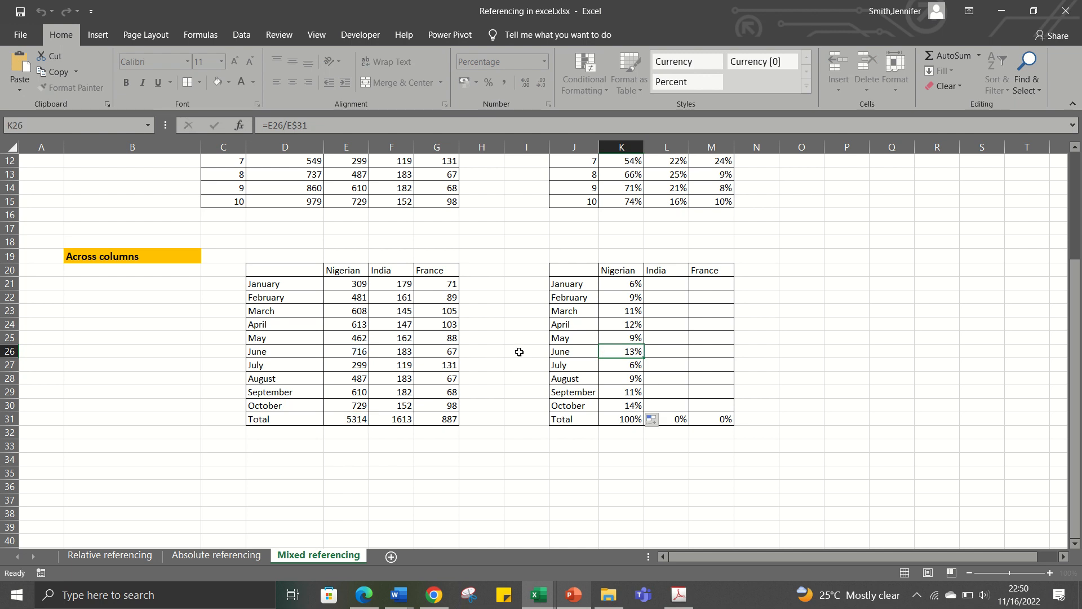
pyautogui.click(626, 298)
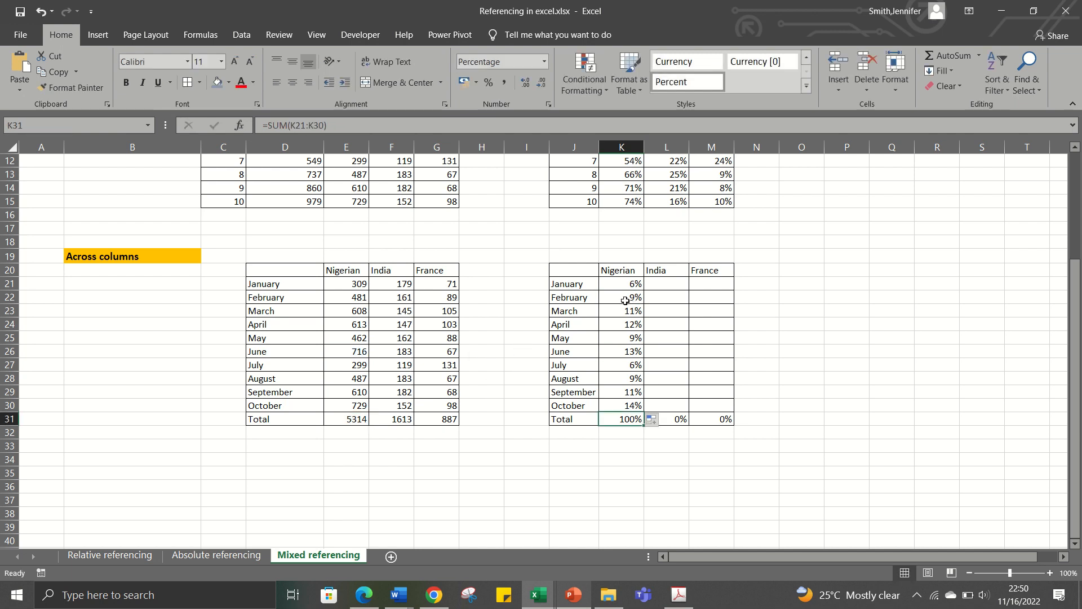
pyautogui.doubleClick(625, 298)
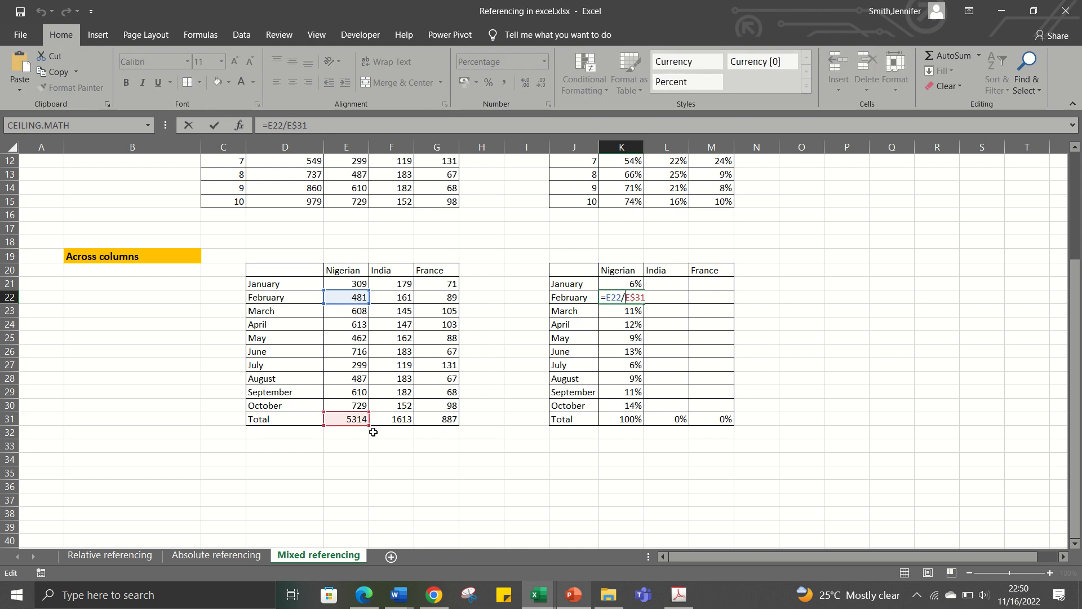
pyautogui.press('Escape')
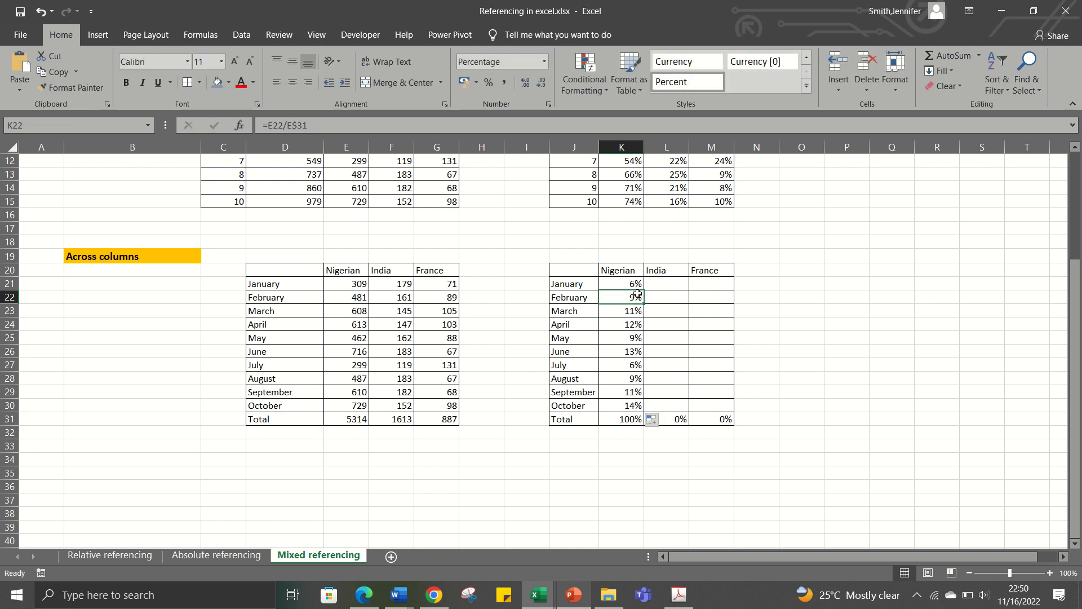
# - Fill the K21:K30 formulas across to column M and check the references used in M24
pyautogui.moveTo(627, 284); pyautogui.dragTo(626, 310)
pyautogui.moveTo(624, 367); pyautogui.dragTo(720, 406)
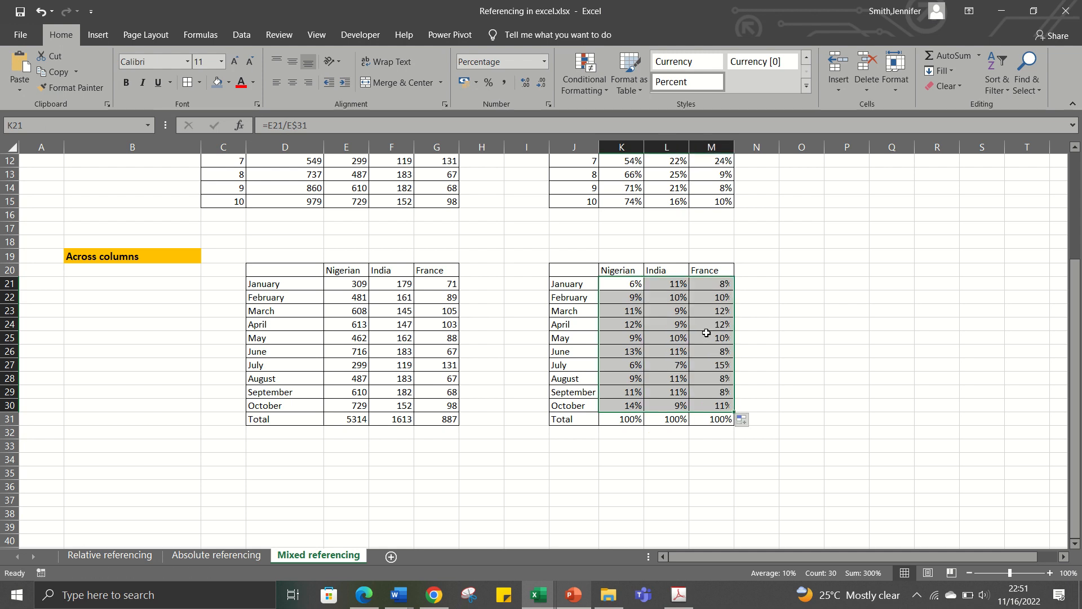
pyautogui.doubleClick(705, 325)
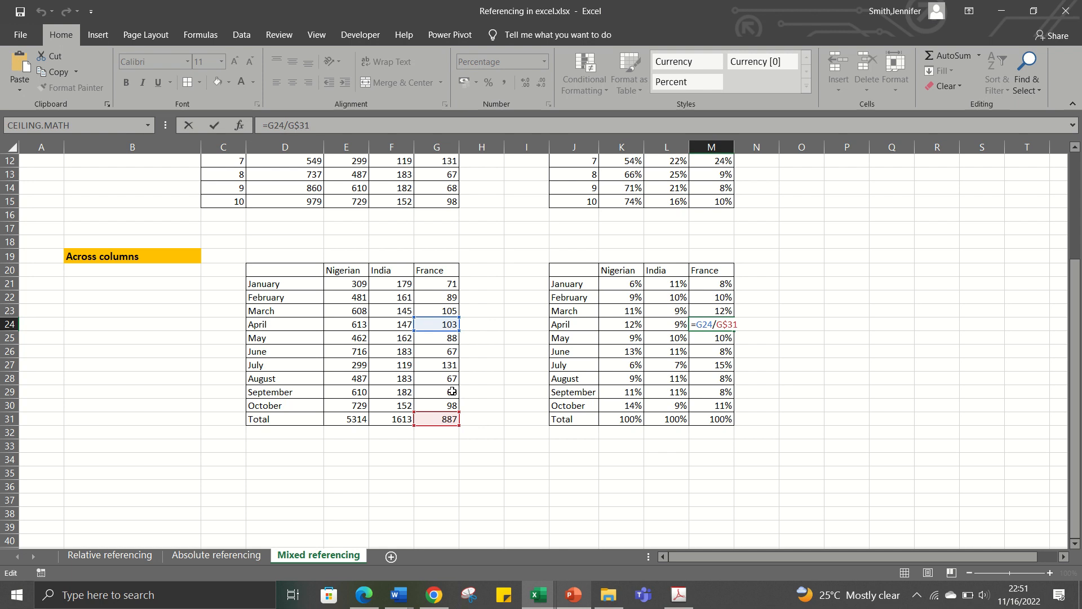
pyautogui.click(540, 471)
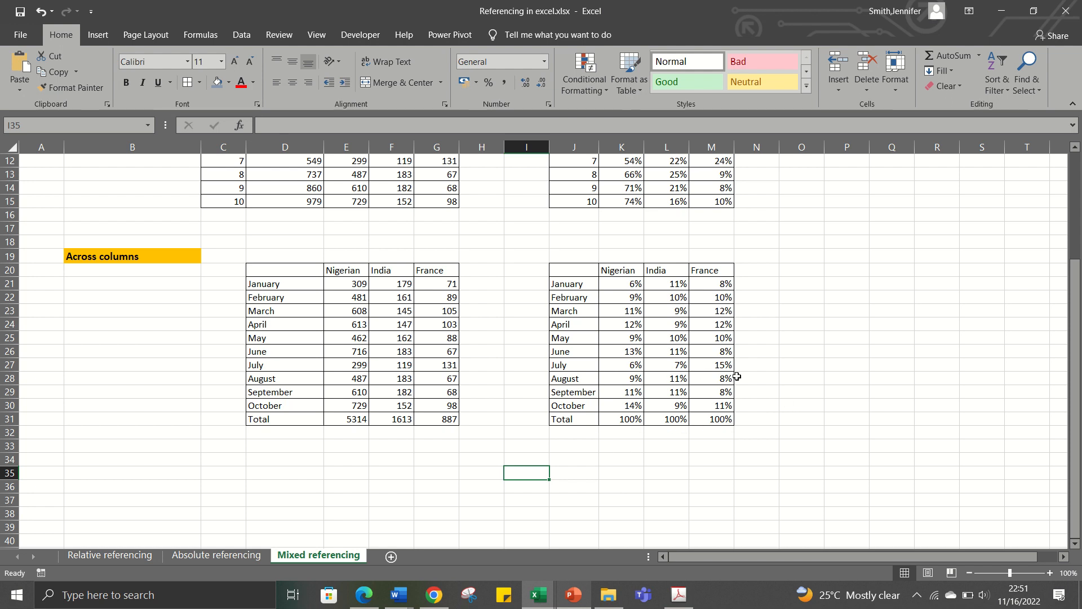
# - Merge and center cells P4:Q6, with font size 14 and middle vertical alignment
pyautogui.scroll(4, 736, 376)
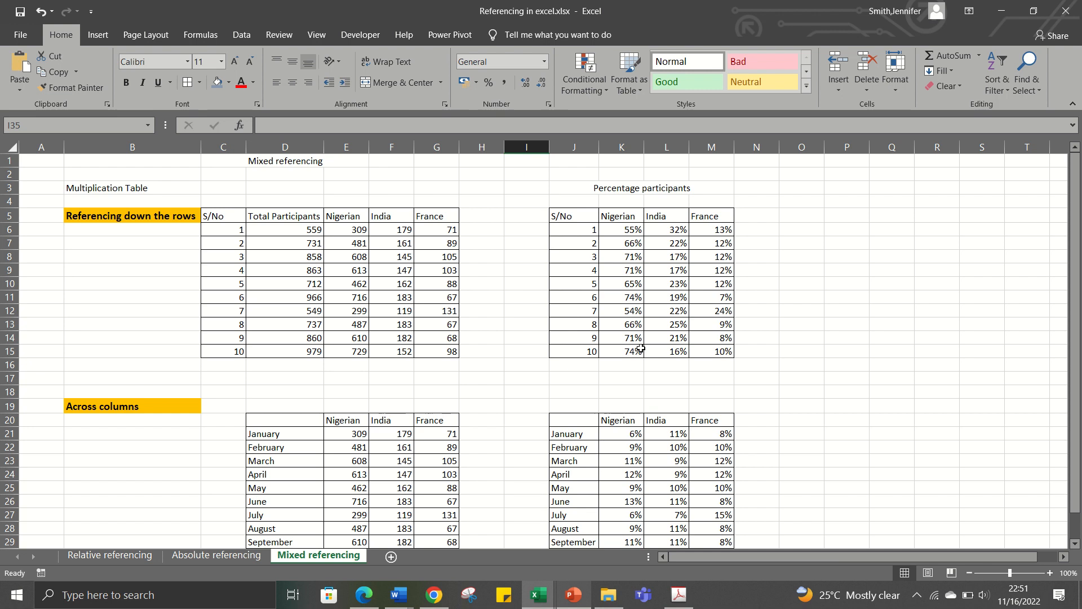
pyautogui.click(846, 213)
pyautogui.moveTo(840, 200); pyautogui.dragTo(884, 231)
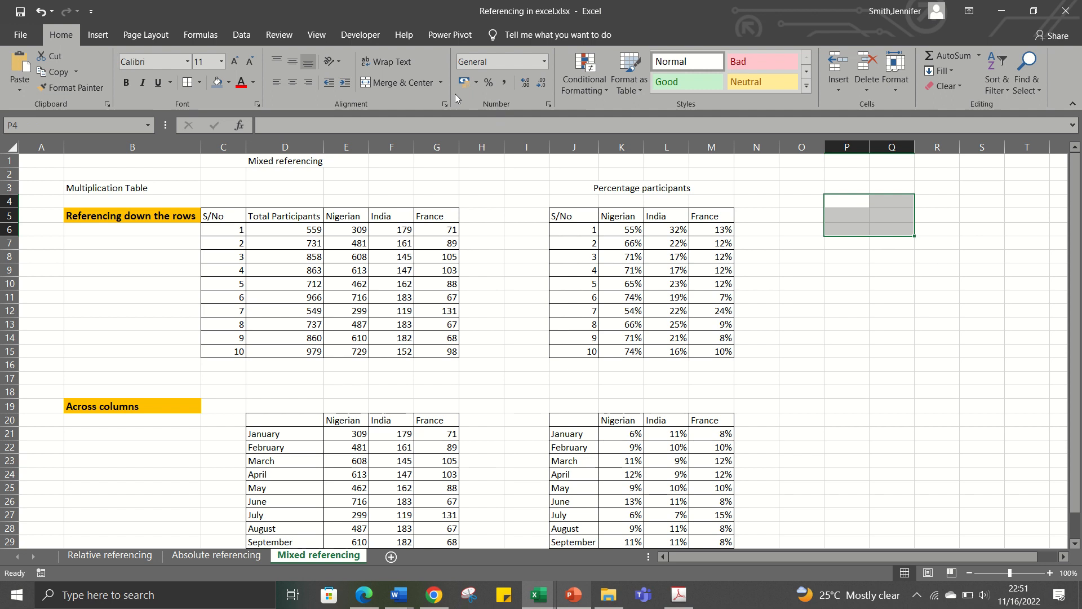
pyautogui.click(413, 82)
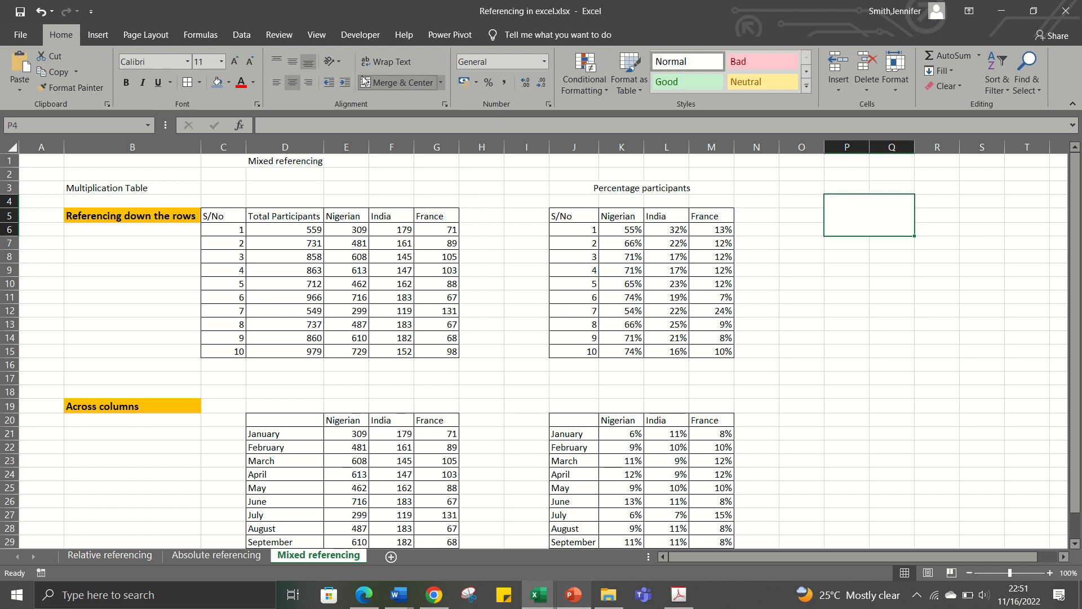
pyautogui.click(236, 62)
pyautogui.click(293, 62)
# - Enter the example absolute reference $A$1 in the merged cell P4
pyautogui.doubleClick(858, 218)
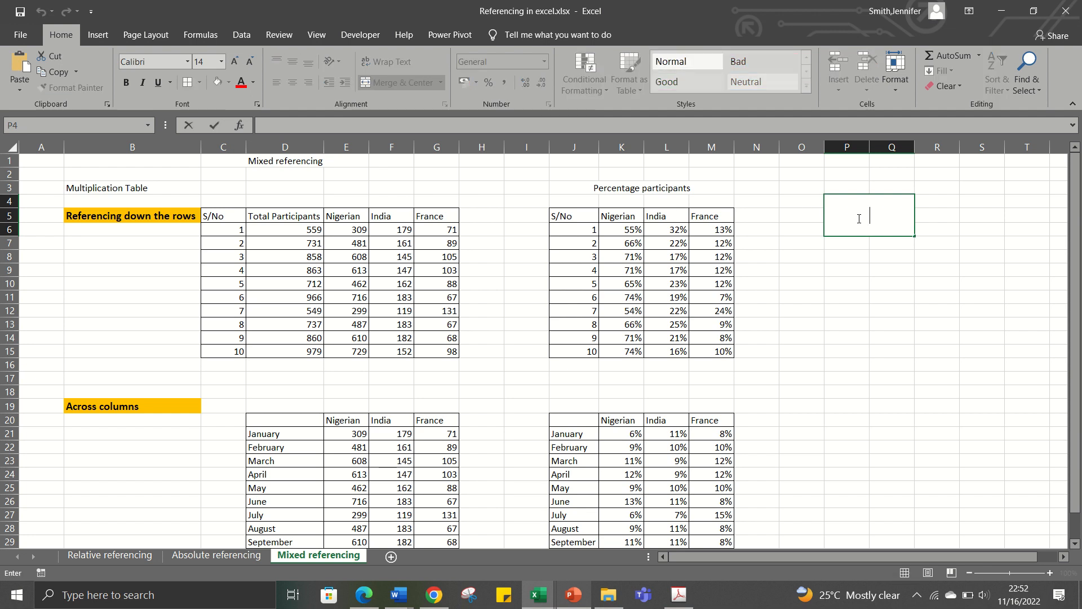
pyautogui.write('$A$1')
pyautogui.press('Return')
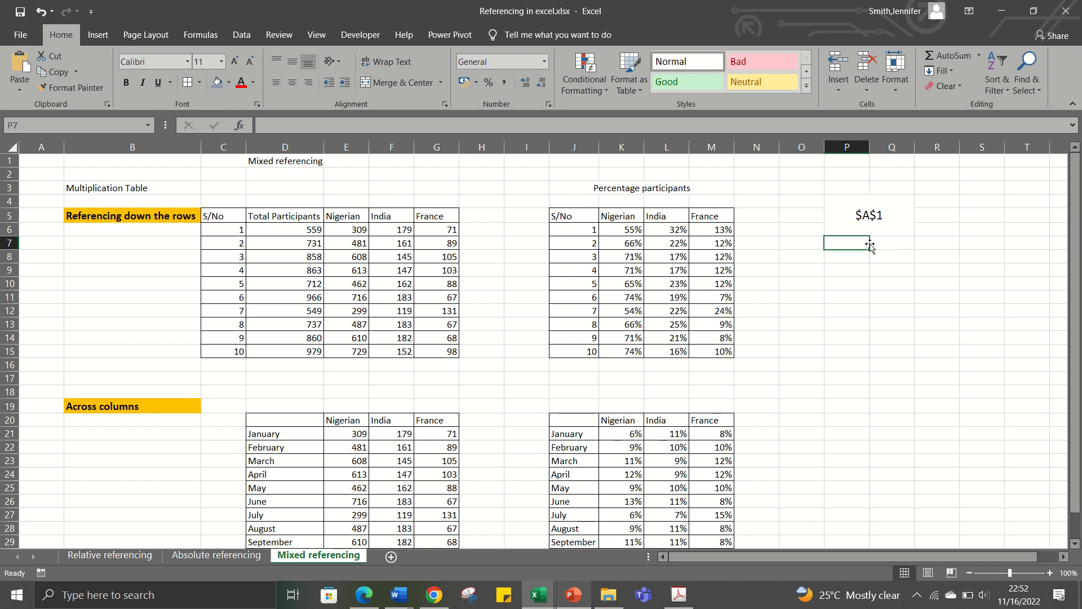
# - Remove the dollar sign before the column letter in P4 so the example reads A$1
pyautogui.click(873, 216)
pyautogui.doubleClick(882, 218)
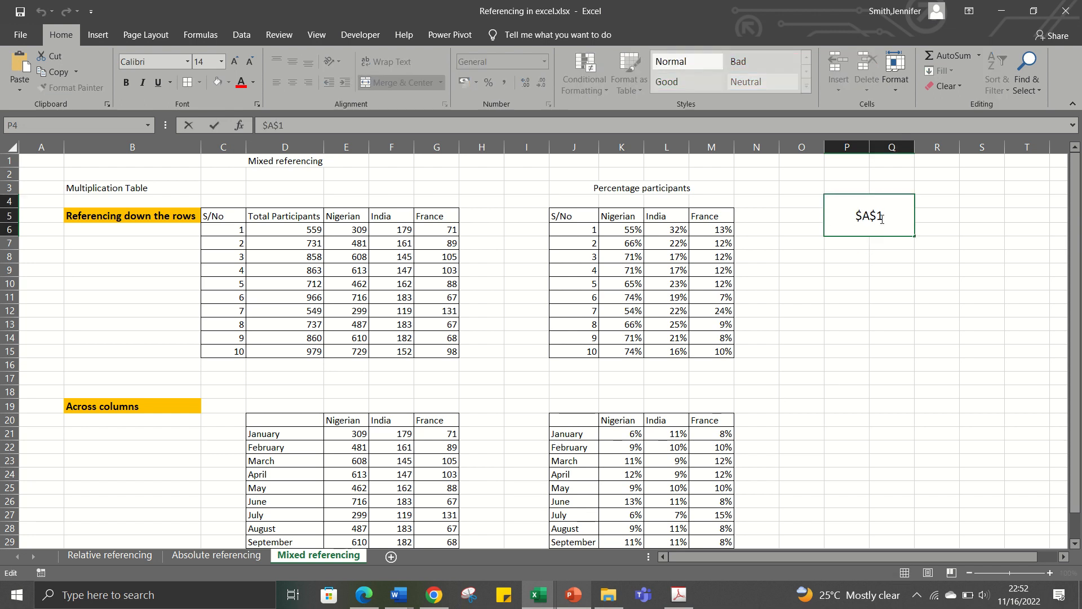
pyautogui.press('Home')
pyautogui.press('Delete')
pyautogui.click(903, 271)
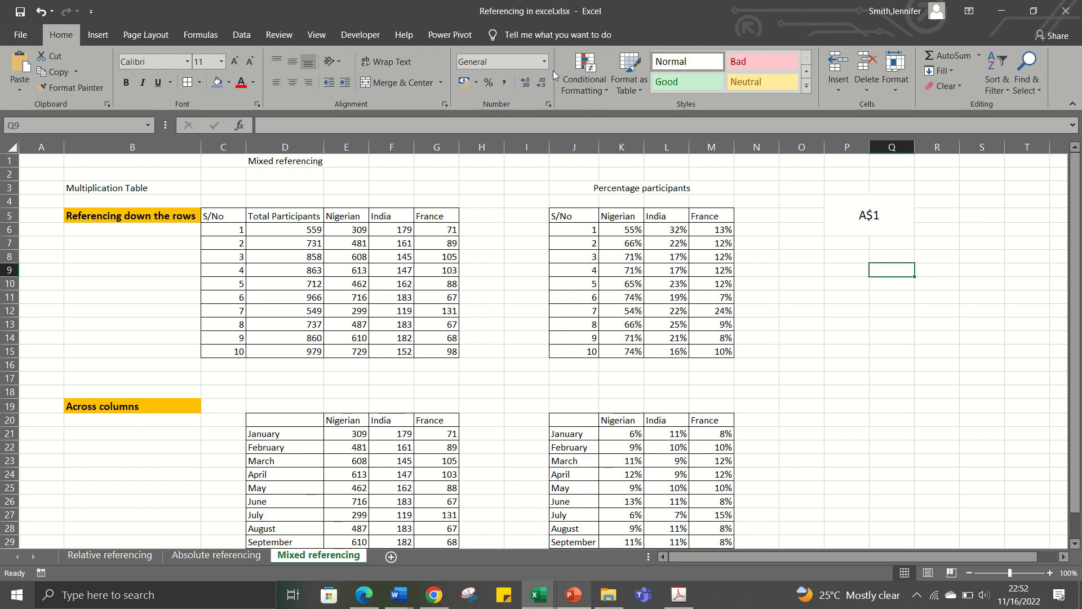
# - Draw a horizontal straight arrow about 3.47 cm long pointing right, just above the A$1 example
pyautogui.click(99, 38)
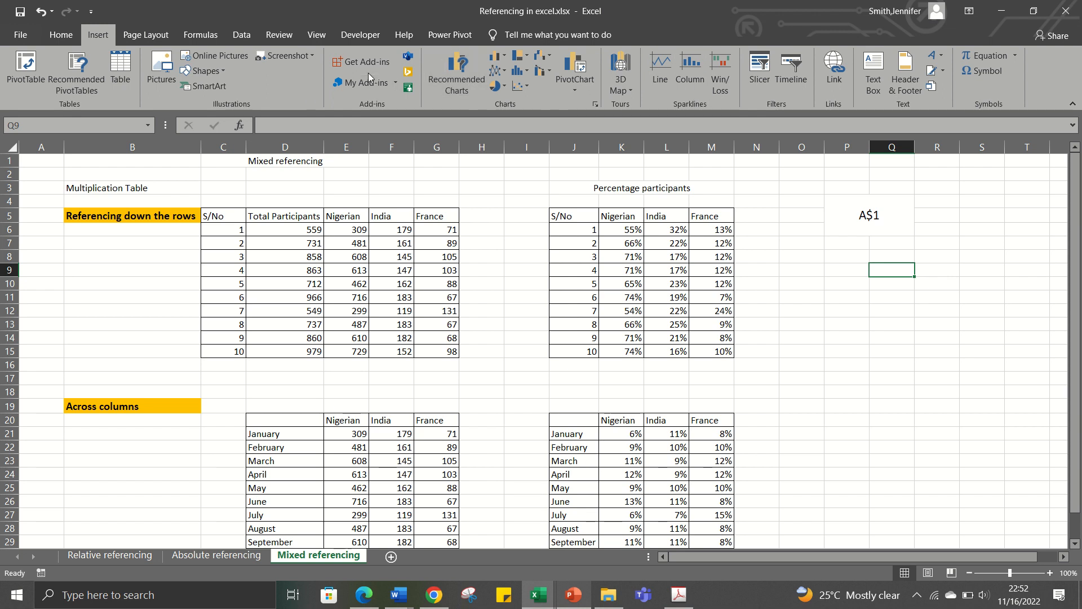
pyautogui.click(218, 69)
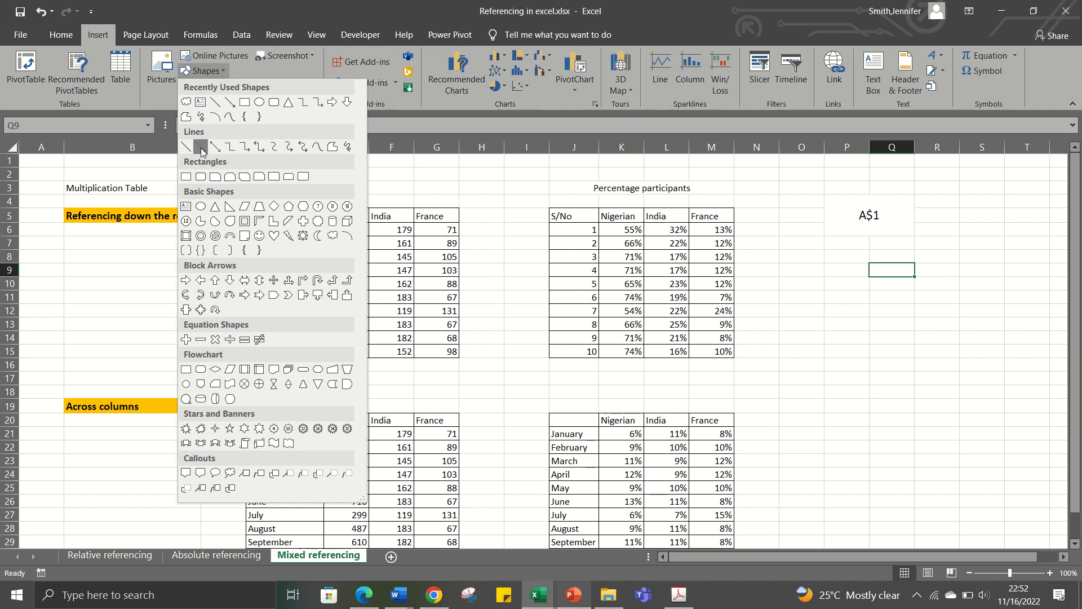
pyautogui.click(231, 104)
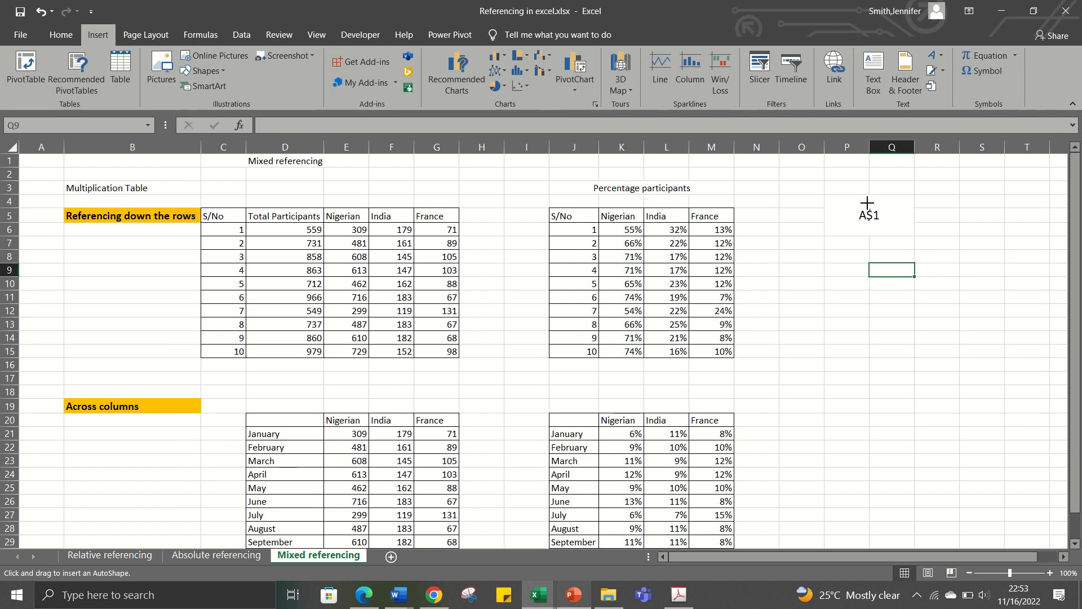
pyautogui.moveTo(867, 203); pyautogui.dragTo(960, 203)
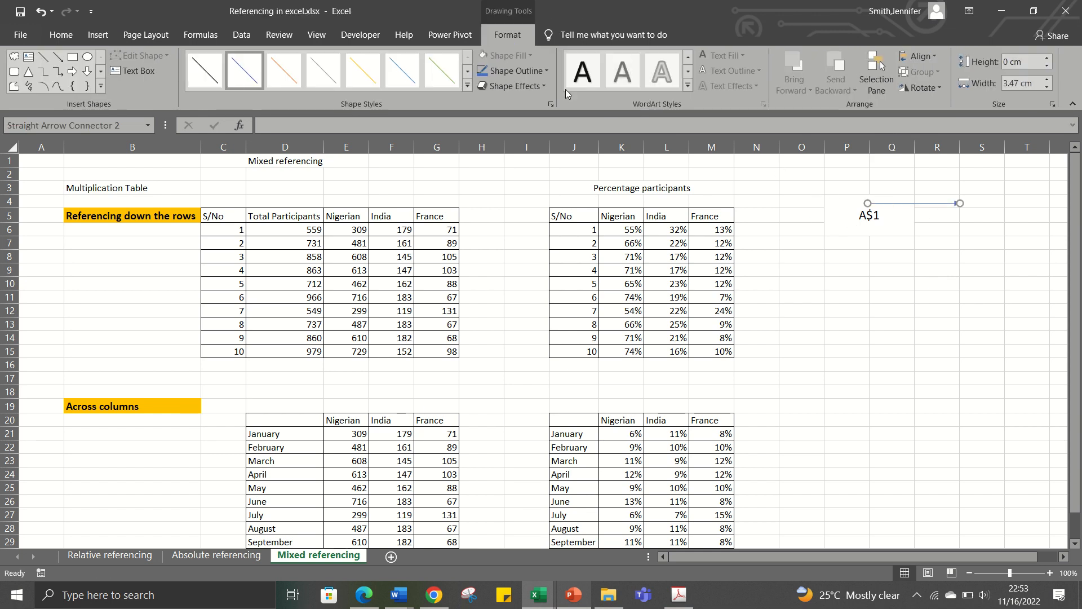
pyautogui.click(862, 269)
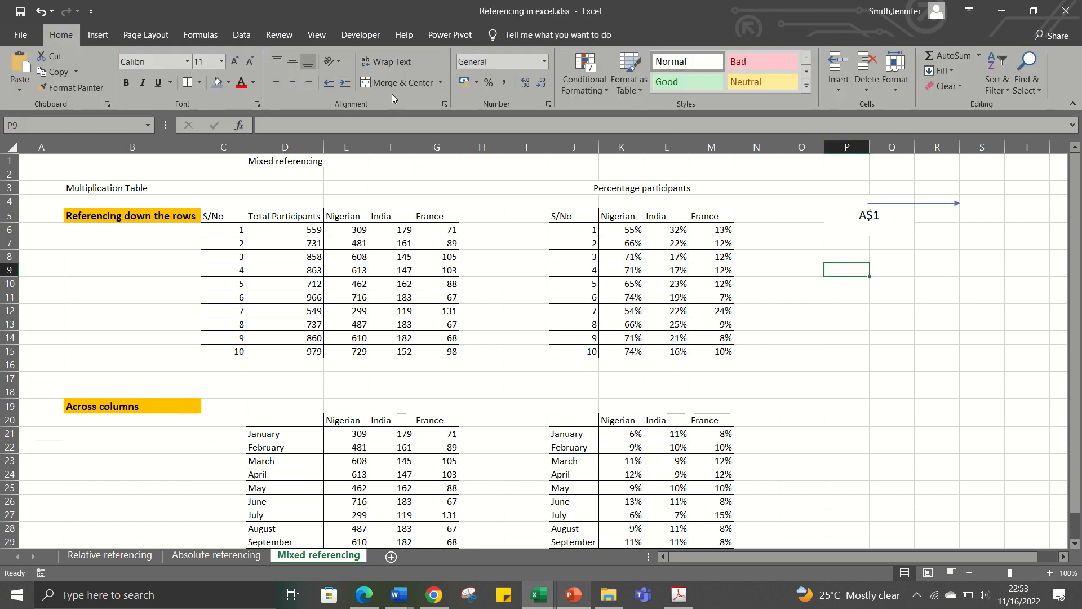
# - Draw a vertical straight arrow pointing down in column P, from beside the A$1 example to row 12
pyautogui.click(98, 35)
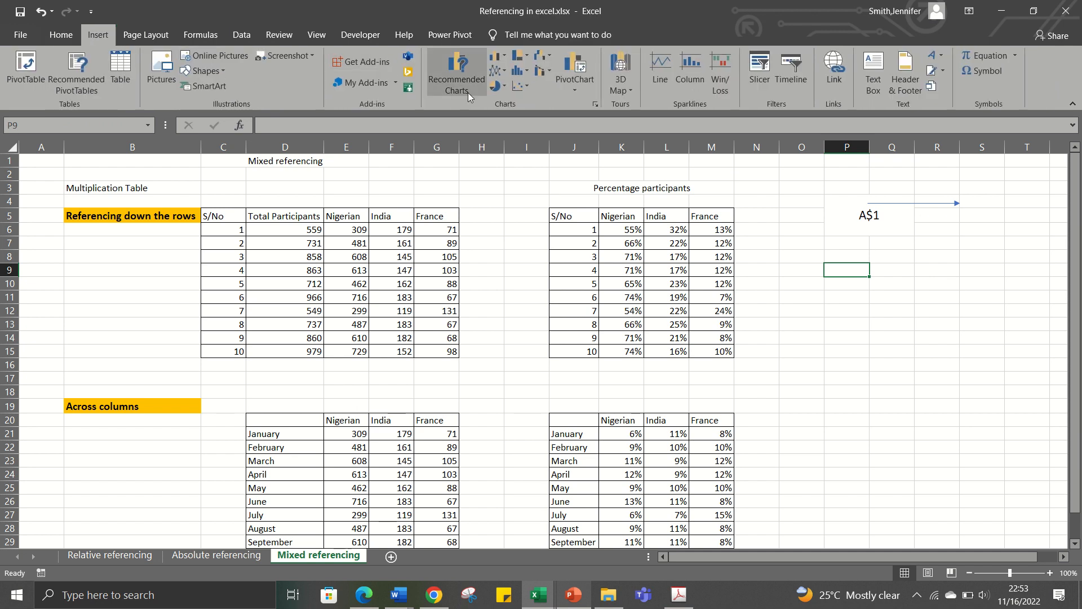
pyautogui.click(200, 72)
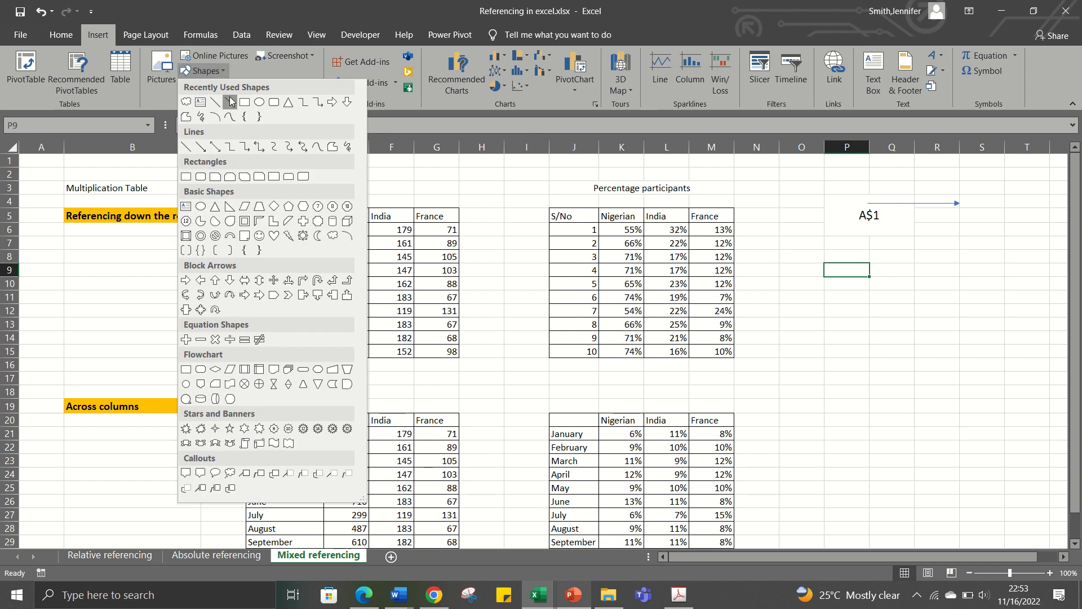
pyautogui.click(217, 104)
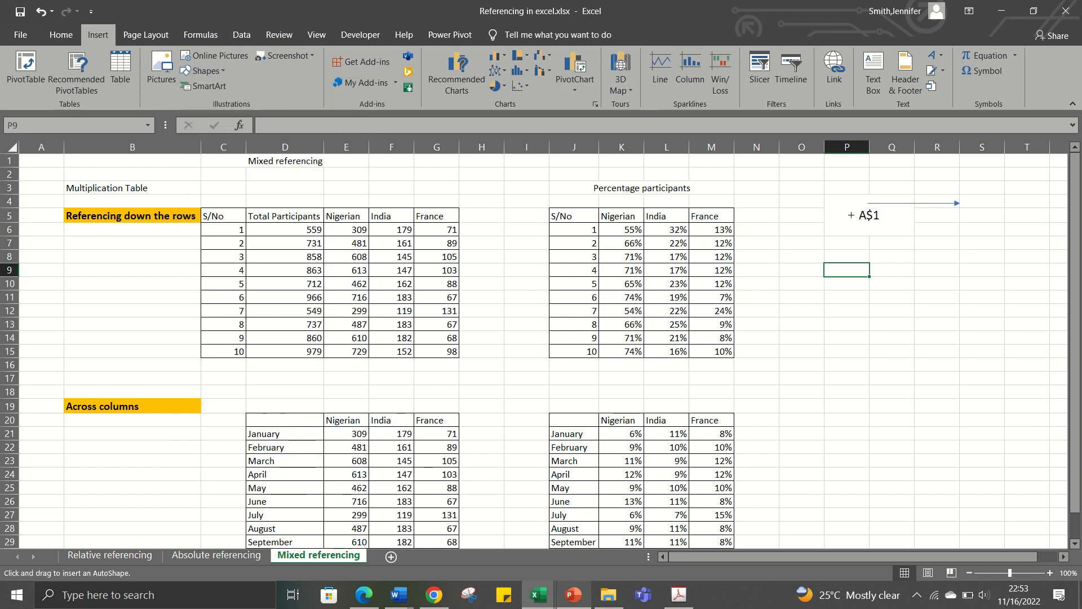
pyautogui.moveTo(850, 215); pyautogui.dragTo(851, 304)
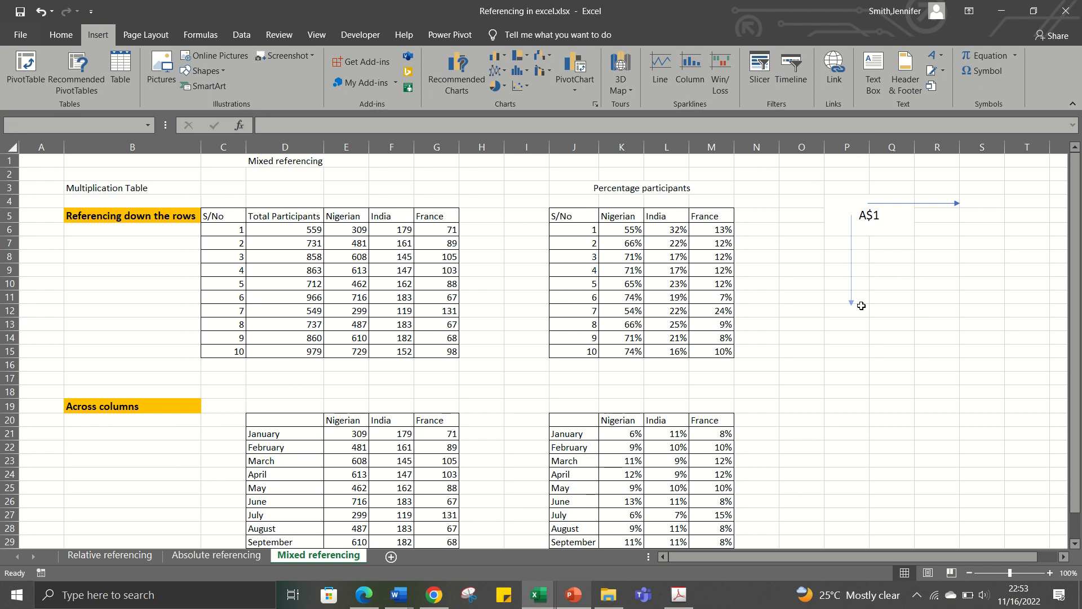
# - Add a dollar sign before the column letter in P4 so the example reads $A$1
pyautogui.click(861, 217)
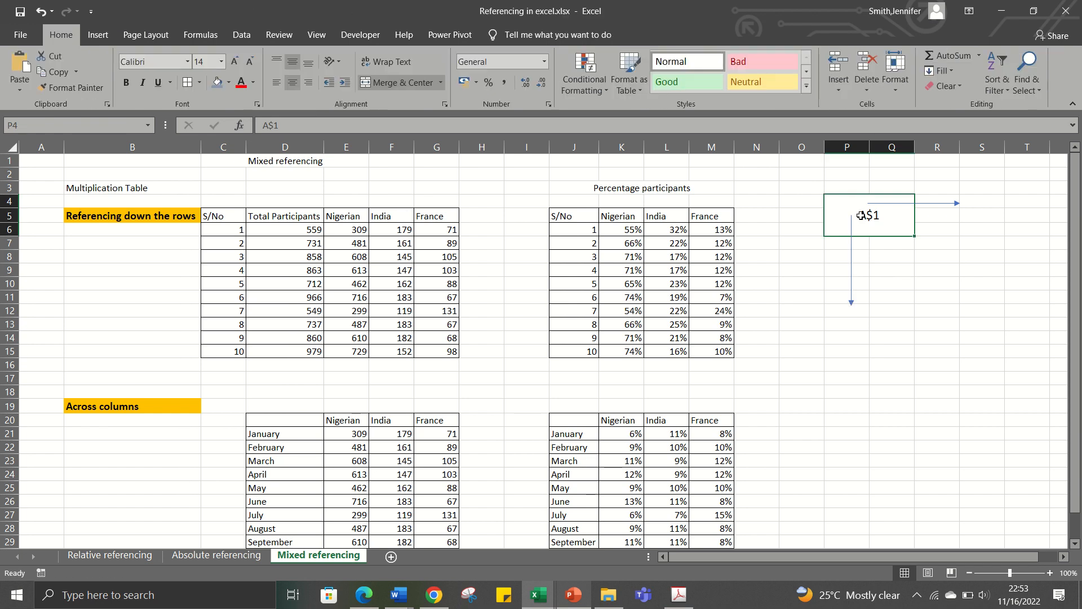
pyautogui.doubleClick(862, 216)
pyautogui.write('$')
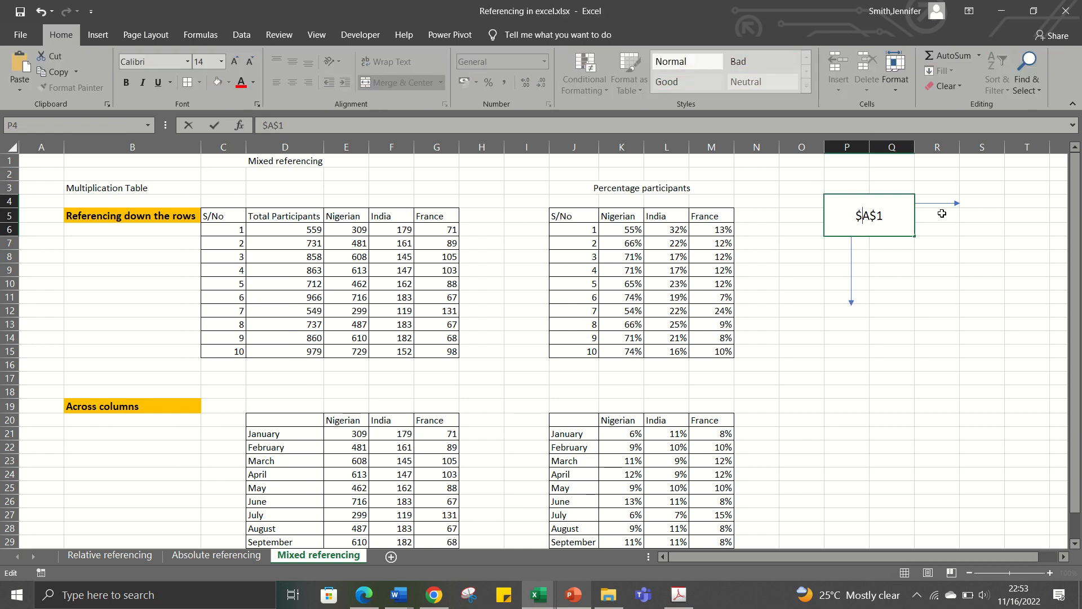
pyautogui.press('Return')
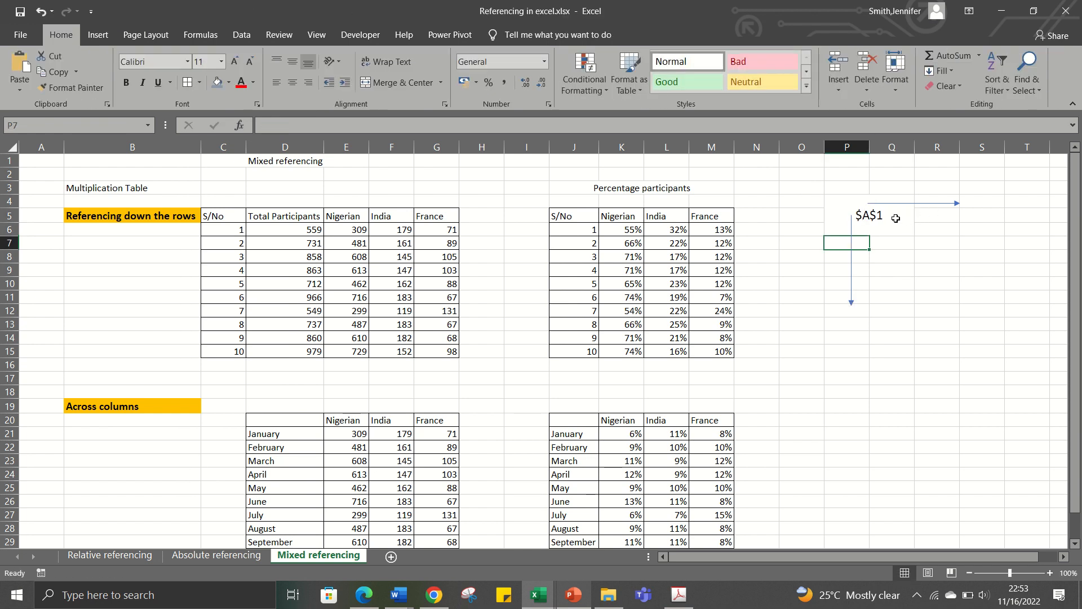
# - Move the horizontal arrow just under the $A$1 example and shift the vertical arrow slightly to start beneath it
pyautogui.click(930, 202)
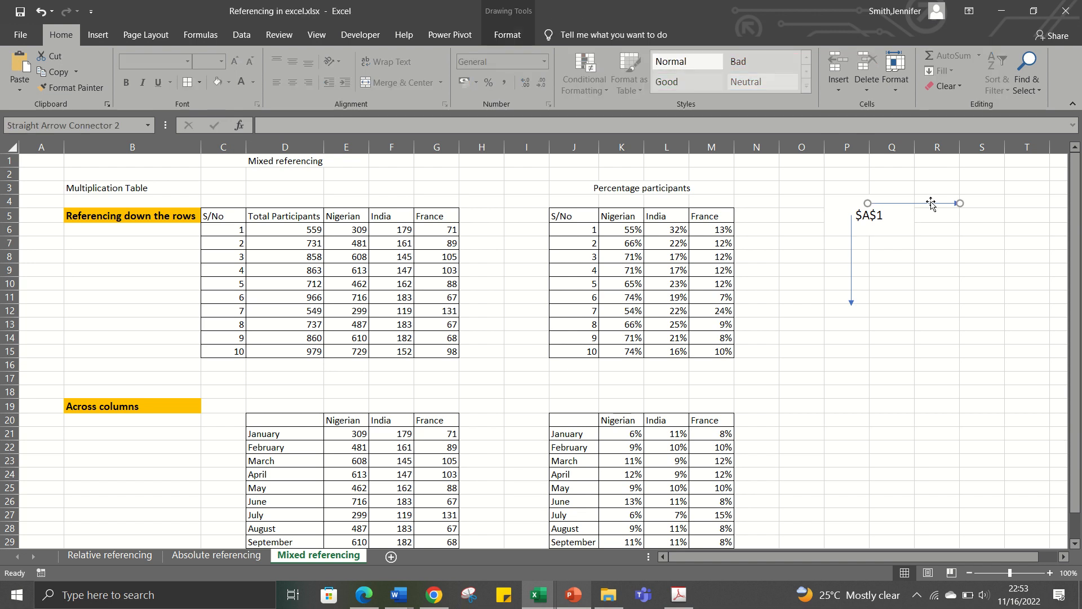
pyautogui.moveTo(930, 203); pyautogui.dragTo(935, 219)
pyautogui.click(907, 309)
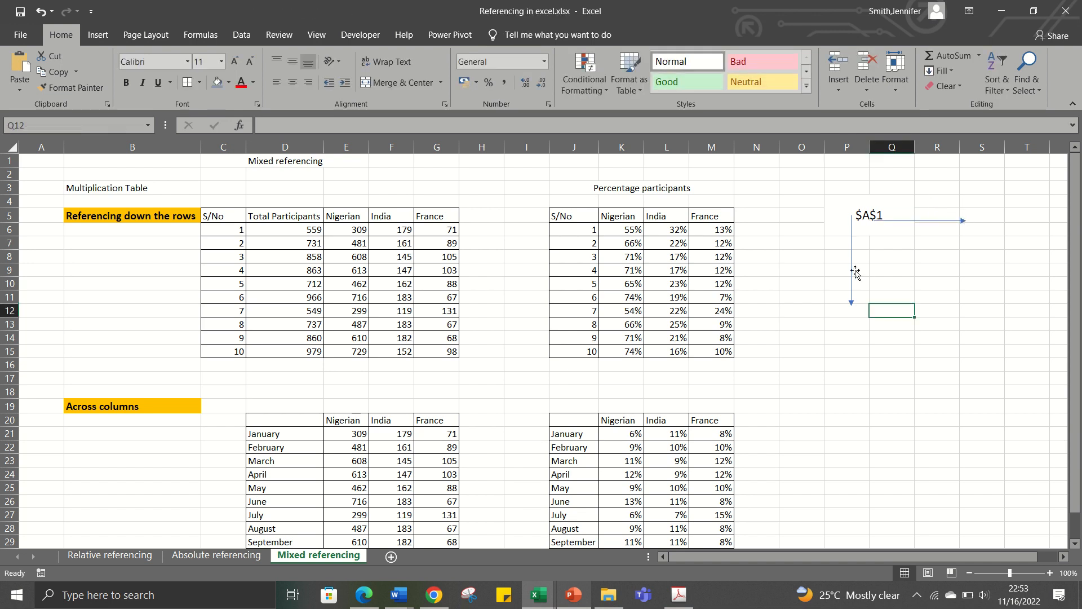
pyautogui.moveTo(851, 269); pyautogui.dragTo(857, 273)
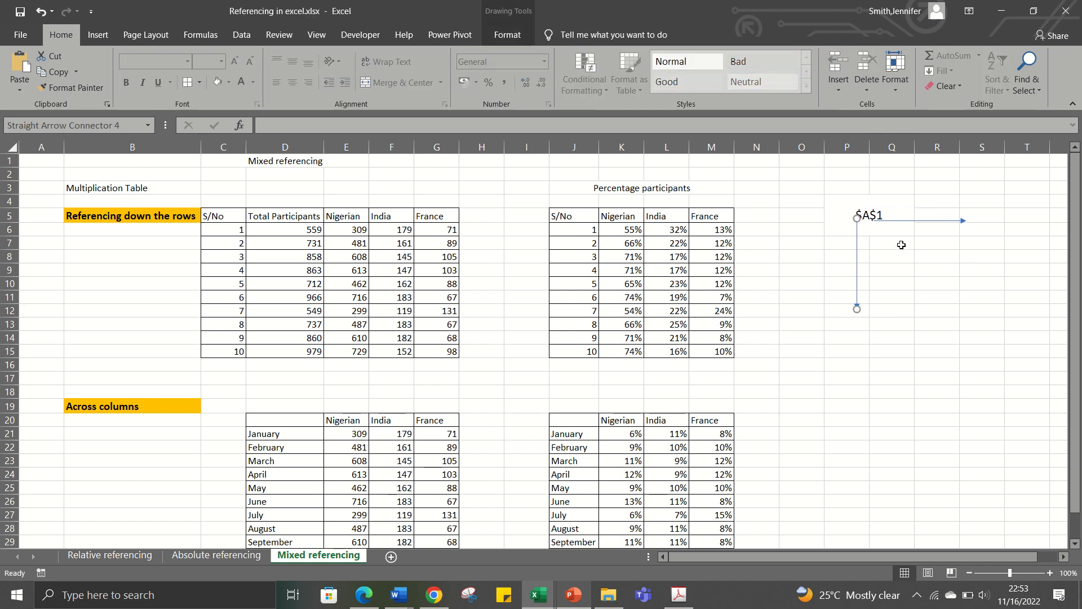
pyautogui.click(925, 257)
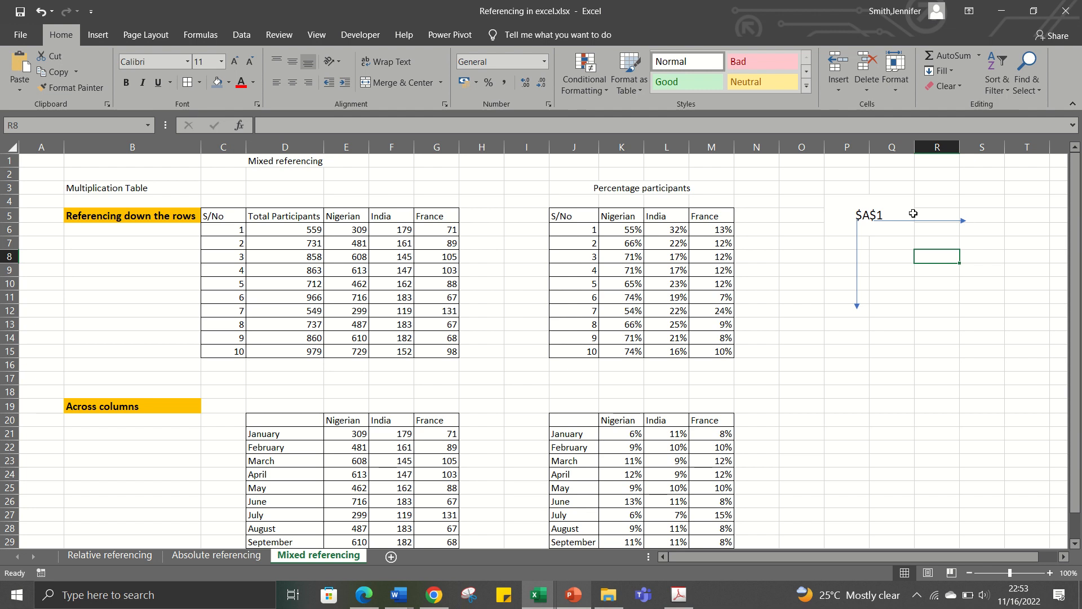
# - Change the example in P4 to the mixed reference A$1, locking only the row
pyautogui.click(863, 215)
pyautogui.doubleClick(864, 215)
pyautogui.press('BackSpace')
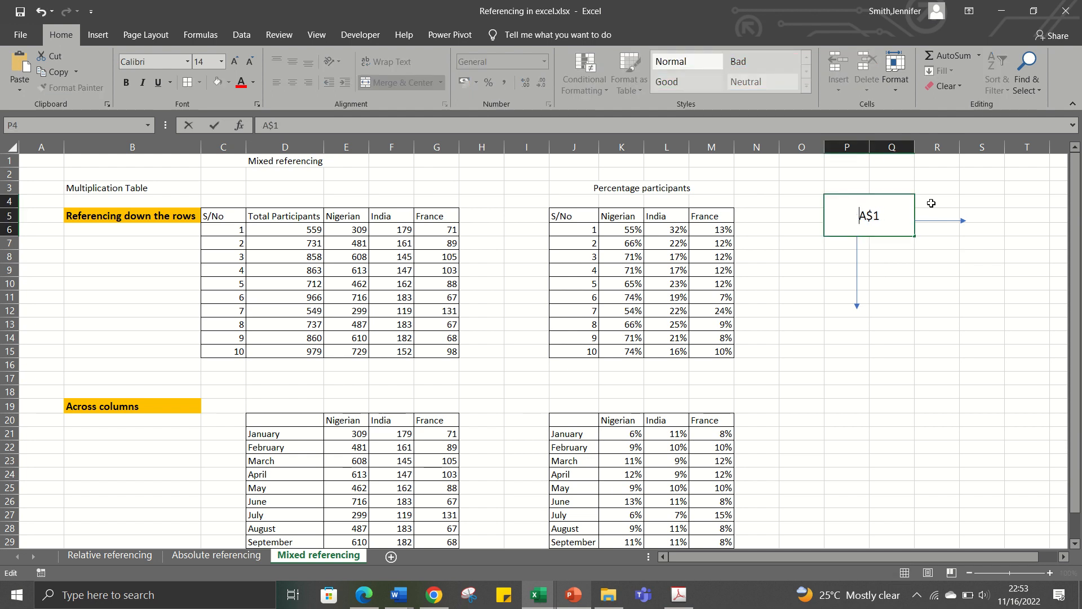
pyautogui.press('Return')
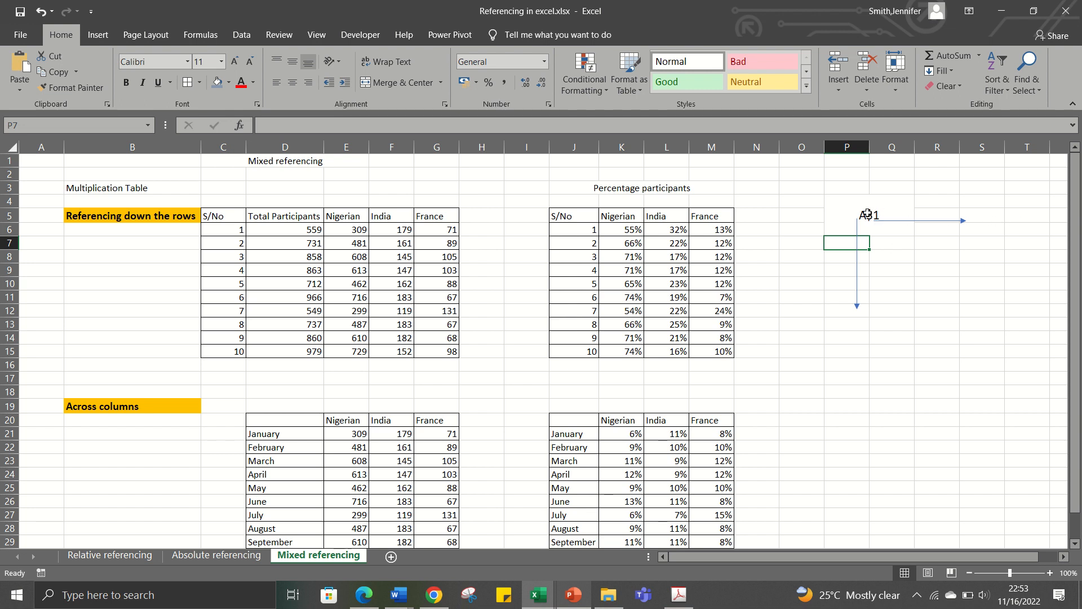
# - Change the example in P4 to $A1, locking the column instead of the row
pyautogui.doubleClick(868, 214)
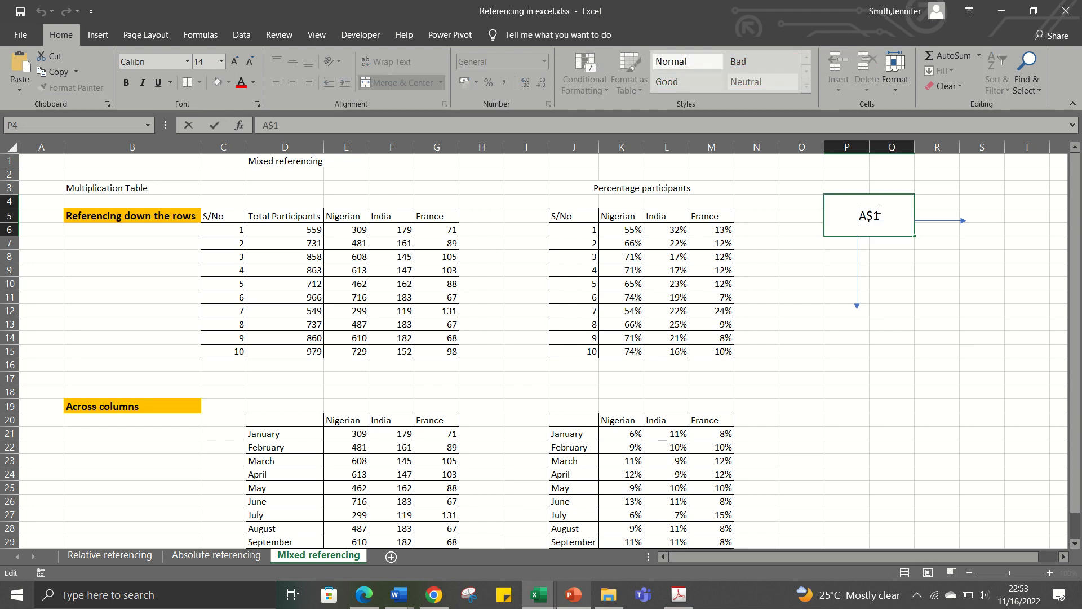
pyautogui.write('$')
pyautogui.click(879, 216)
pyautogui.press('BackSpace')
pyautogui.press('Return')
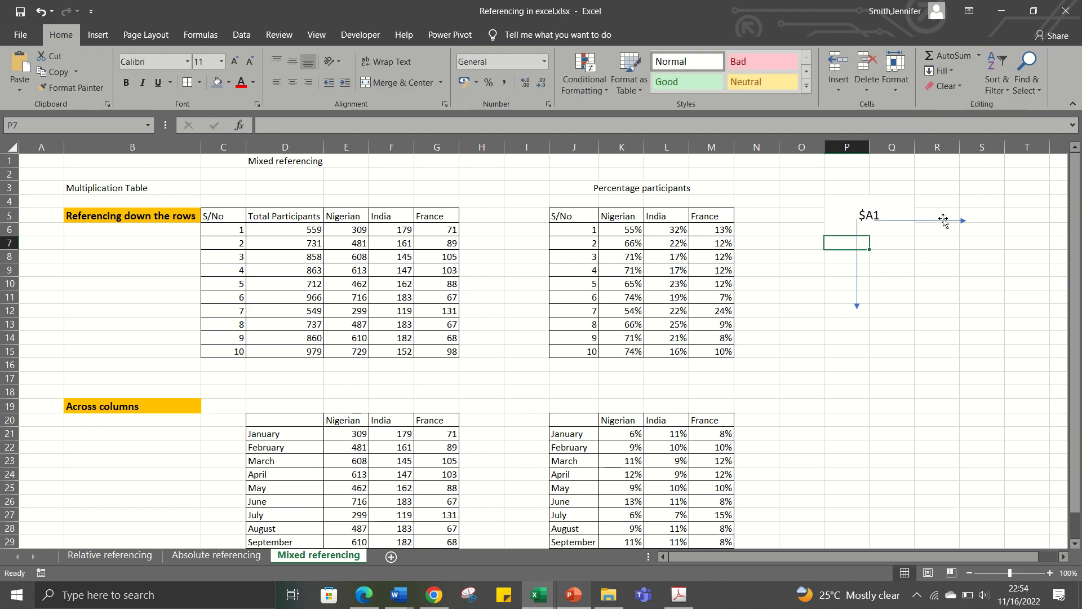
# - Move the horizontal arrow up to row 3 and change the P4 example back to $A$1
pyautogui.moveTo(942, 220); pyautogui.dragTo(973, 180)
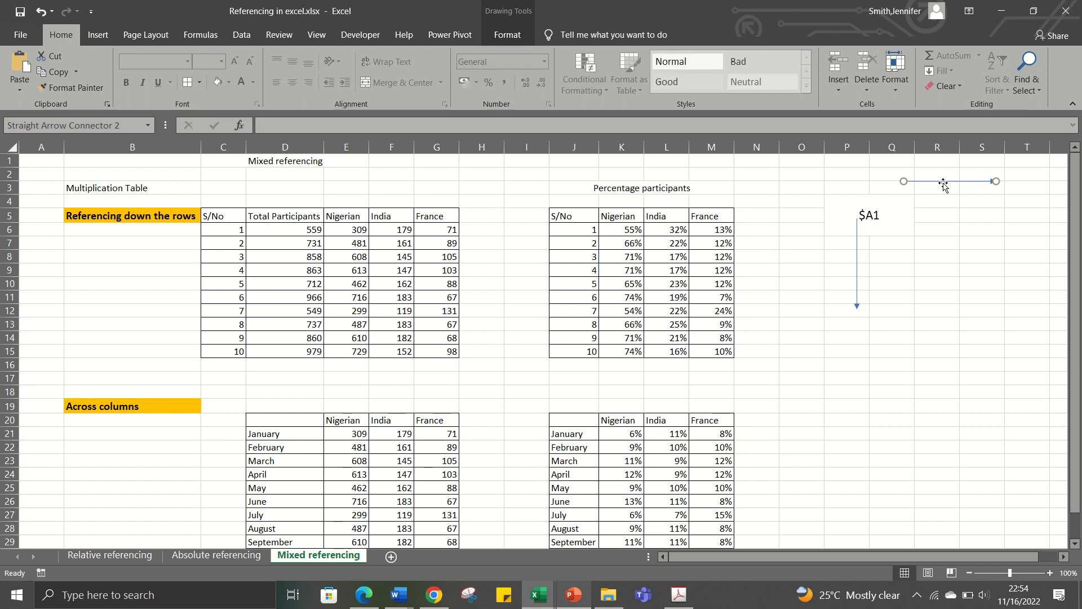
pyautogui.click(872, 214)
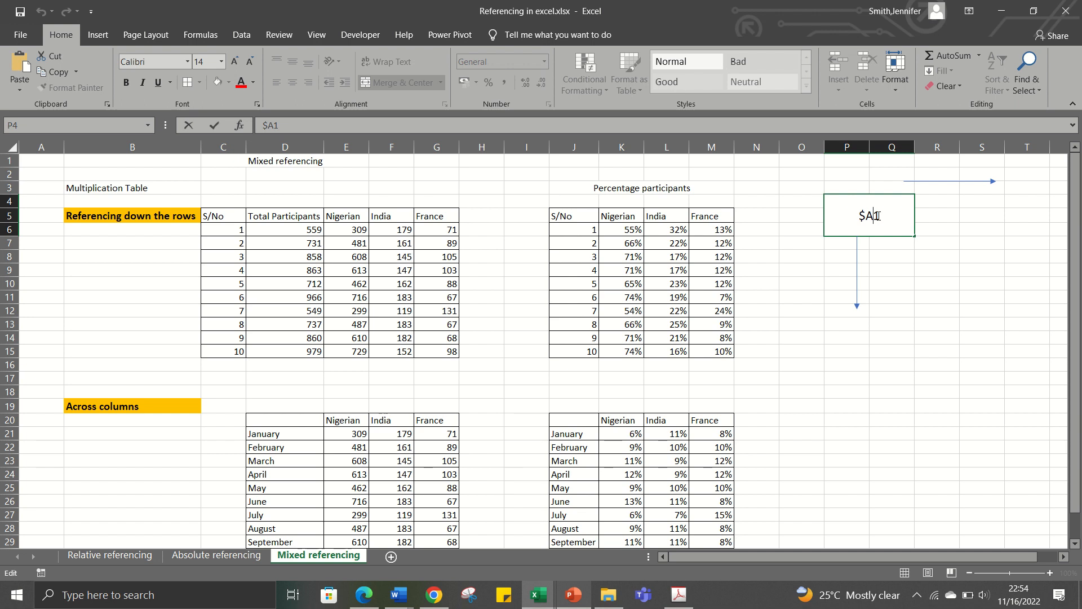
pyautogui.write('$')
# - Place the horizontal arrow to the right of the reference in row 5 and the vertical arrow in column O
pyautogui.moveTo(937, 181); pyautogui.dragTo(935, 217)
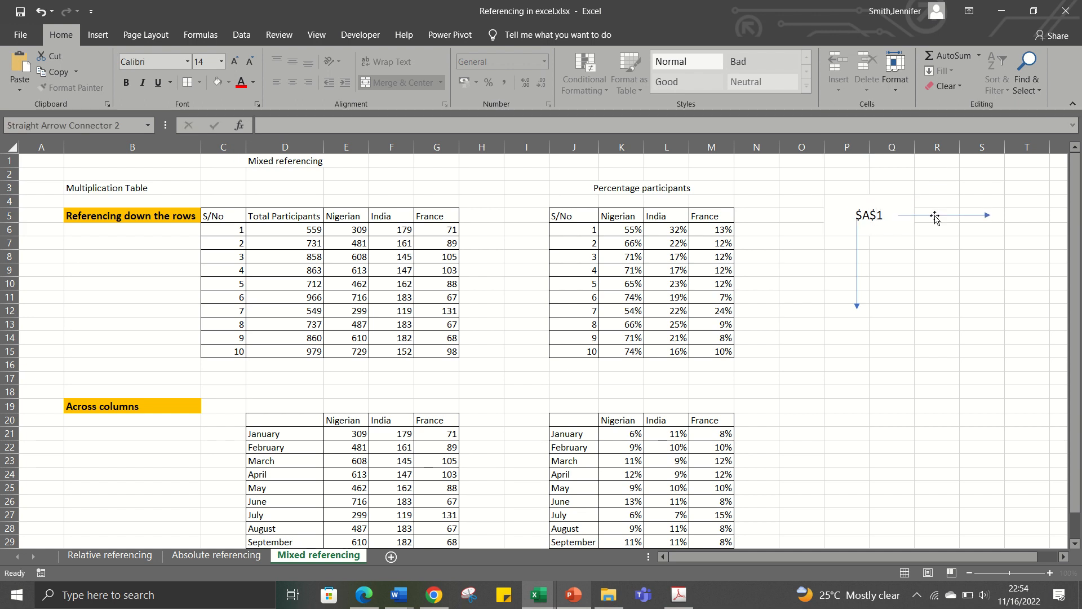
pyautogui.moveTo(858, 262); pyautogui.dragTo(792, 266)
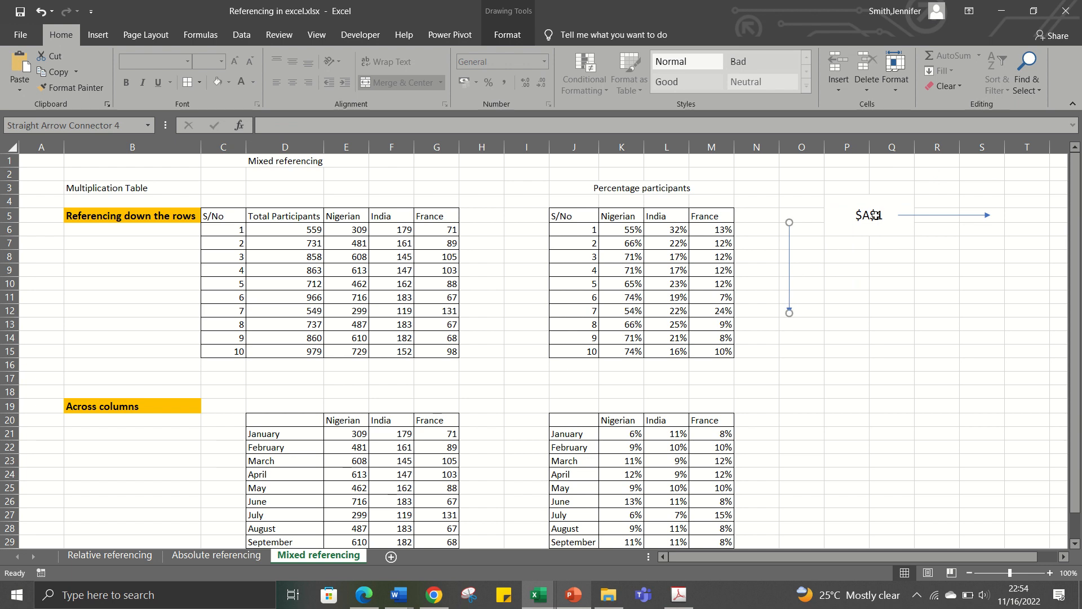
# - Delete the dollar sign before the A in the P4 example, leaving A$1
pyautogui.doubleClick(868, 215)
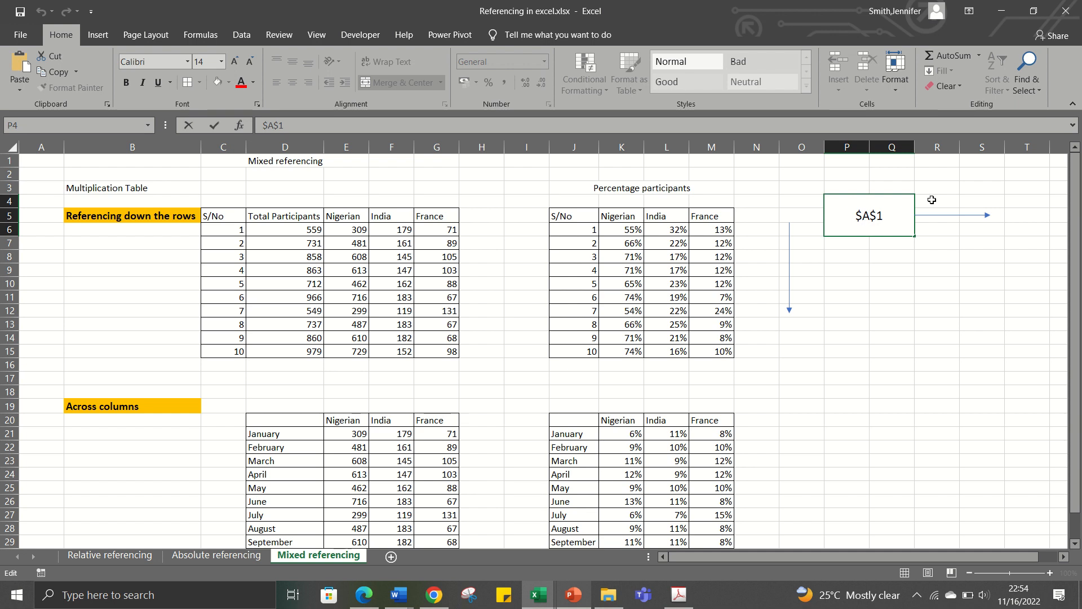
pyautogui.press('BackSpace')
pyautogui.click(882, 271)
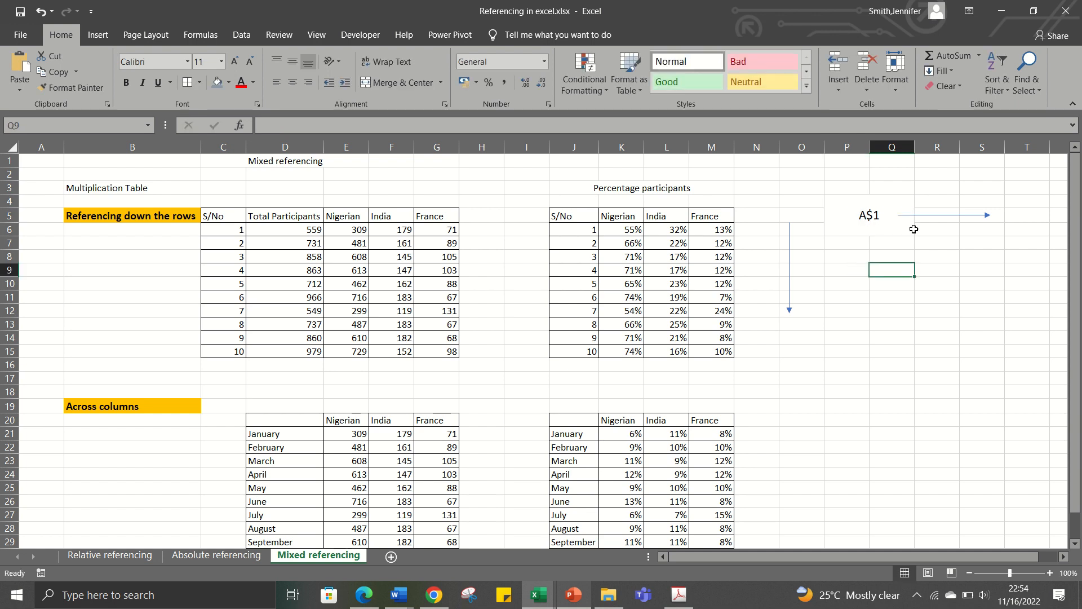
# - Copy the merged A$1 example cell and paste it at P9
pyautogui.click(888, 216)
pyautogui.hotkey('ctrl', 'c')
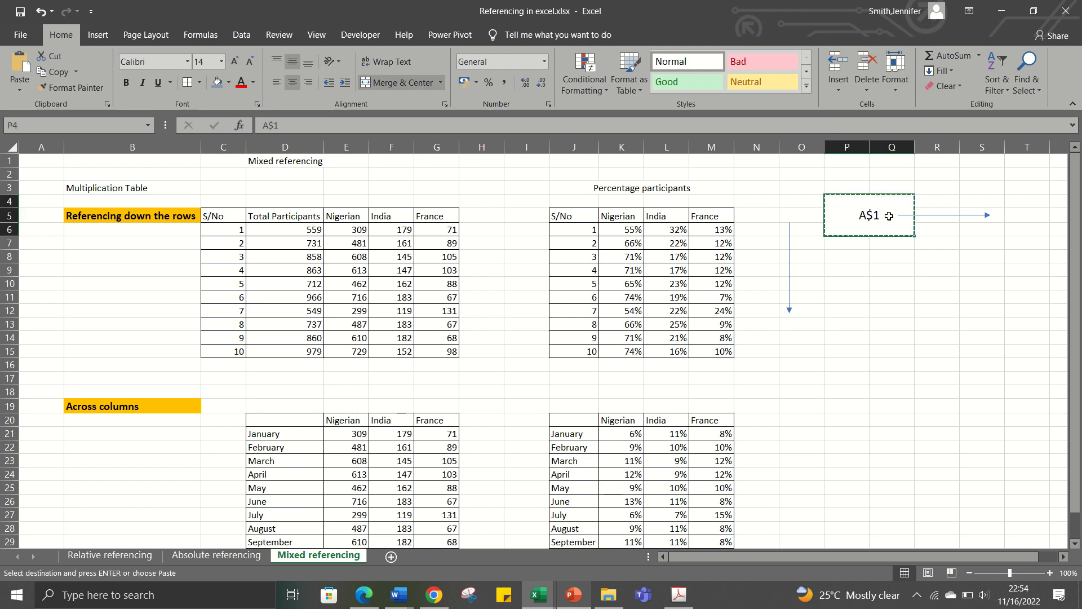
pyautogui.click(845, 266)
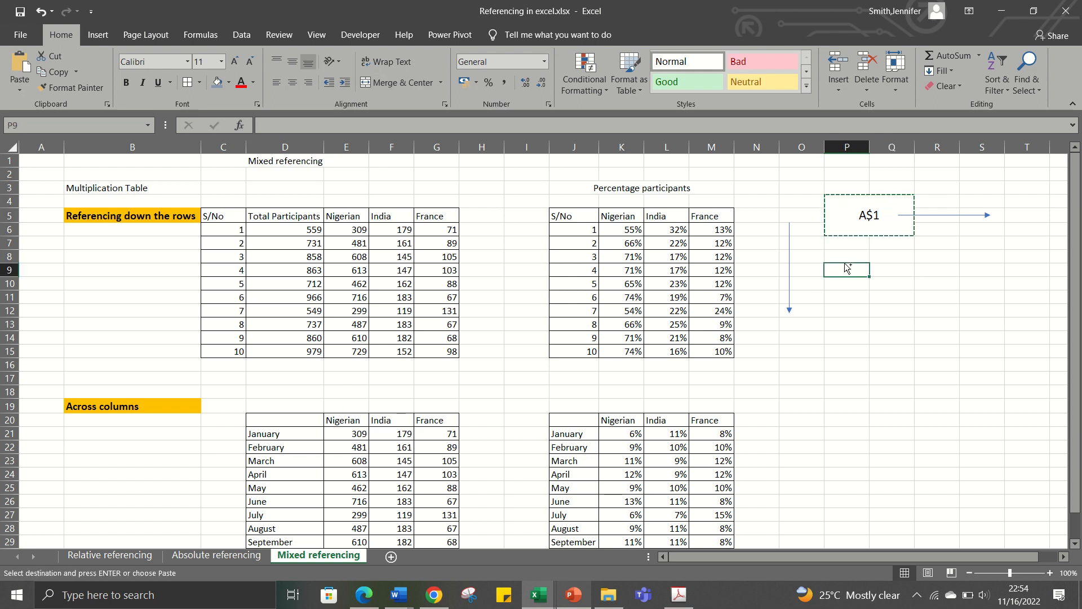
pyautogui.hotkey('ctrl', 'v')
# - Edit the copied reference in P9 to read $A1
pyautogui.doubleClick(858, 282)
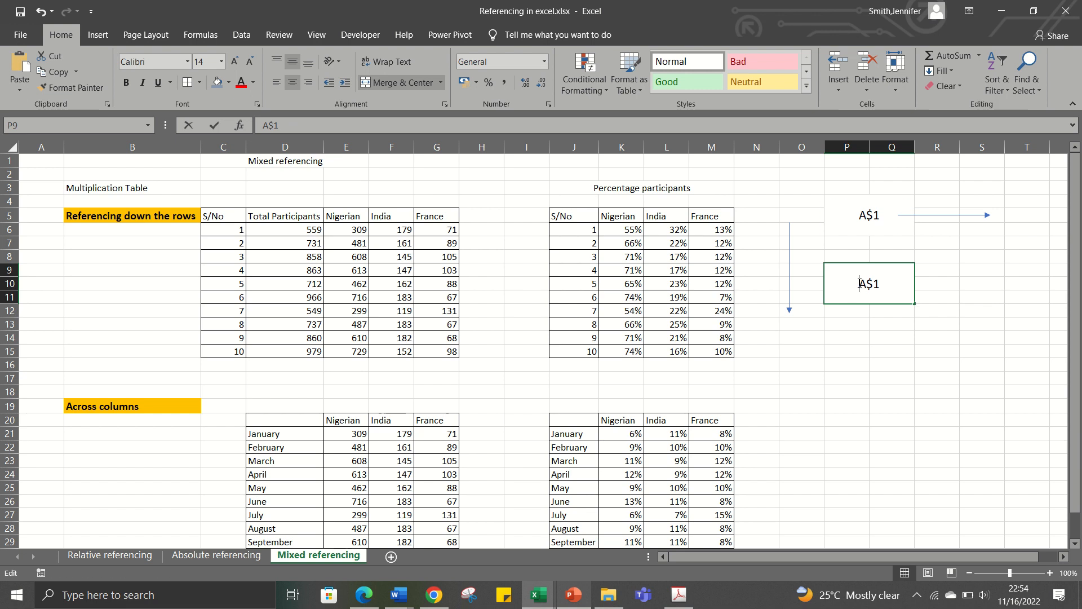
pyautogui.write('%')
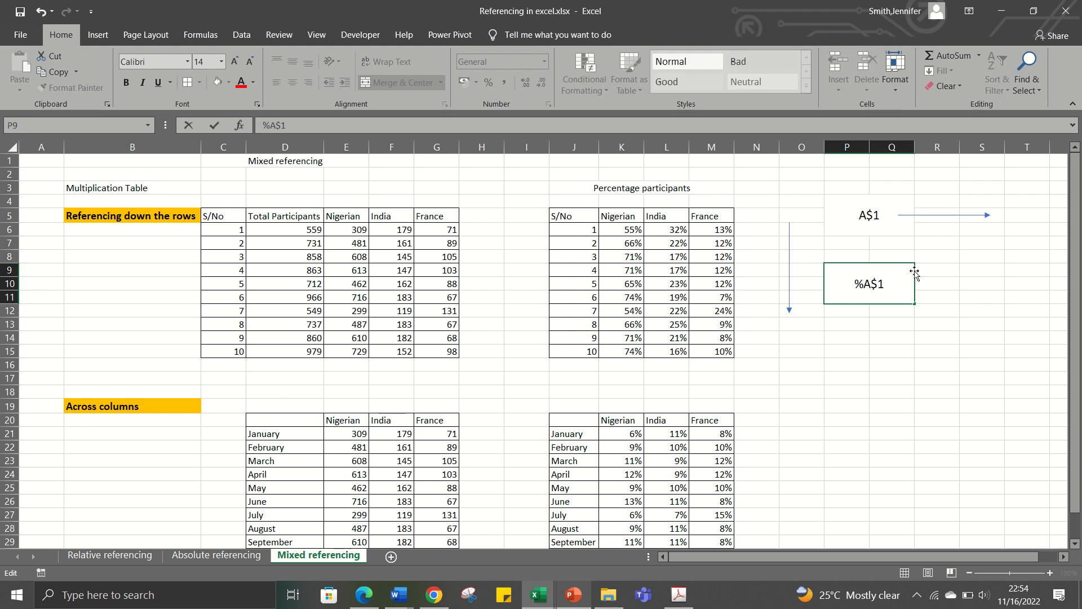
pyautogui.press('BackSpace')
pyautogui.write('$')
pyautogui.press('BackSpace')
# - Move the vertical arrow beside the $A1 example and the horizontal arrow directly beneath the A$1 example
pyautogui.click(790, 279)
pyautogui.moveTo(790, 279); pyautogui.dragTo(856, 336)
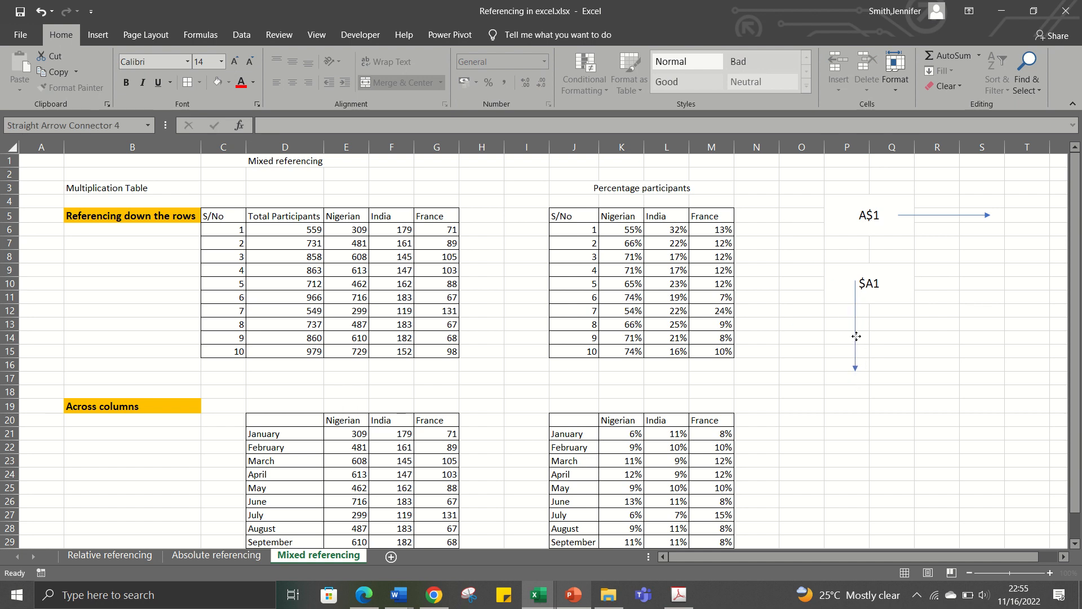
pyautogui.click(910, 348)
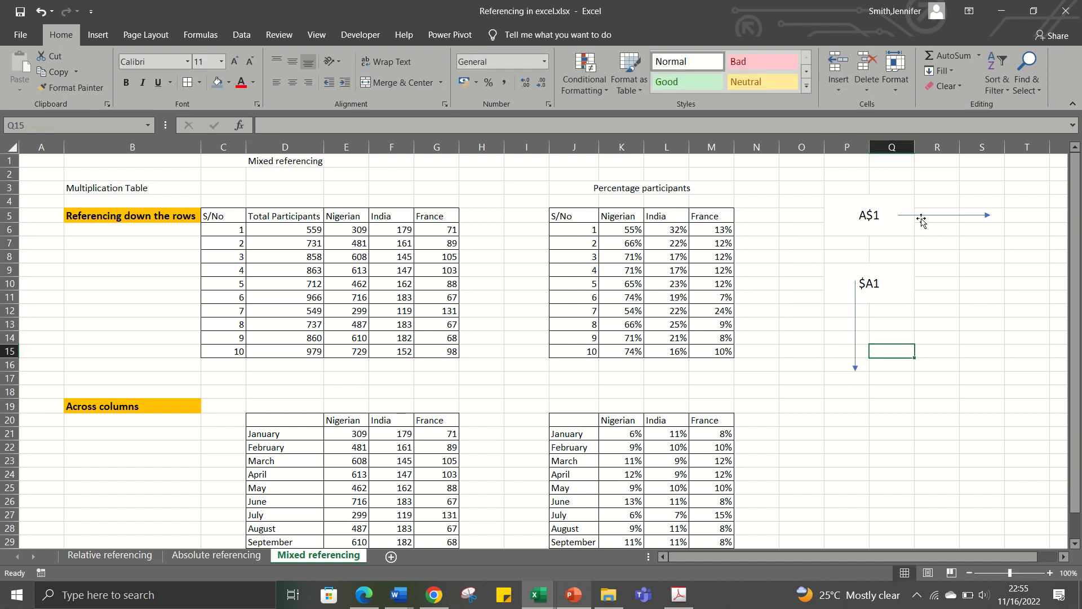
pyautogui.moveTo(928, 214); pyautogui.dragTo(889, 224)
pyautogui.click(918, 294)
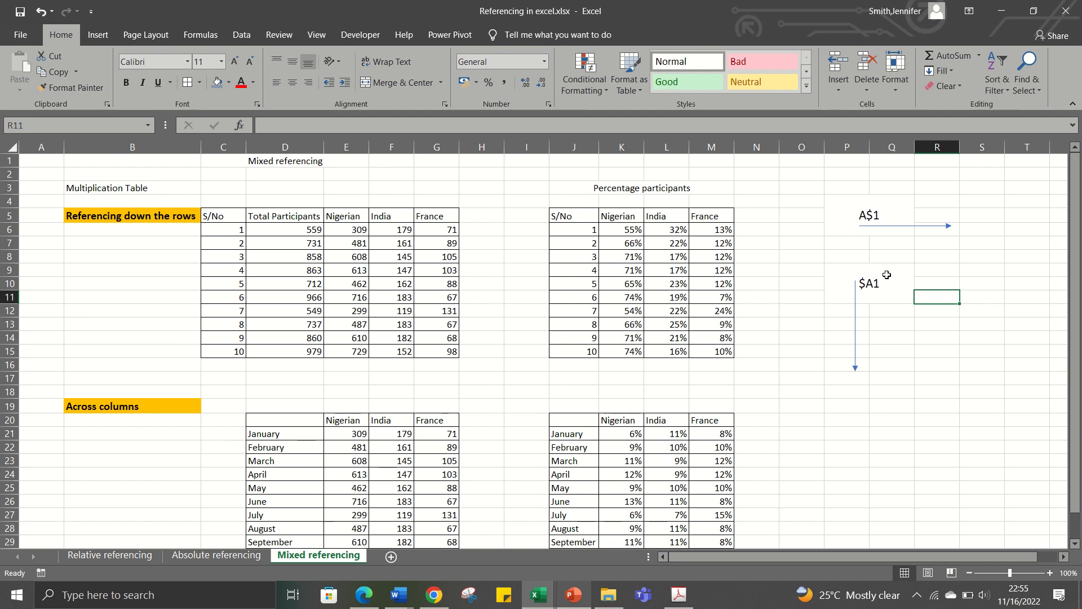
pyautogui.moveTo(853, 11)
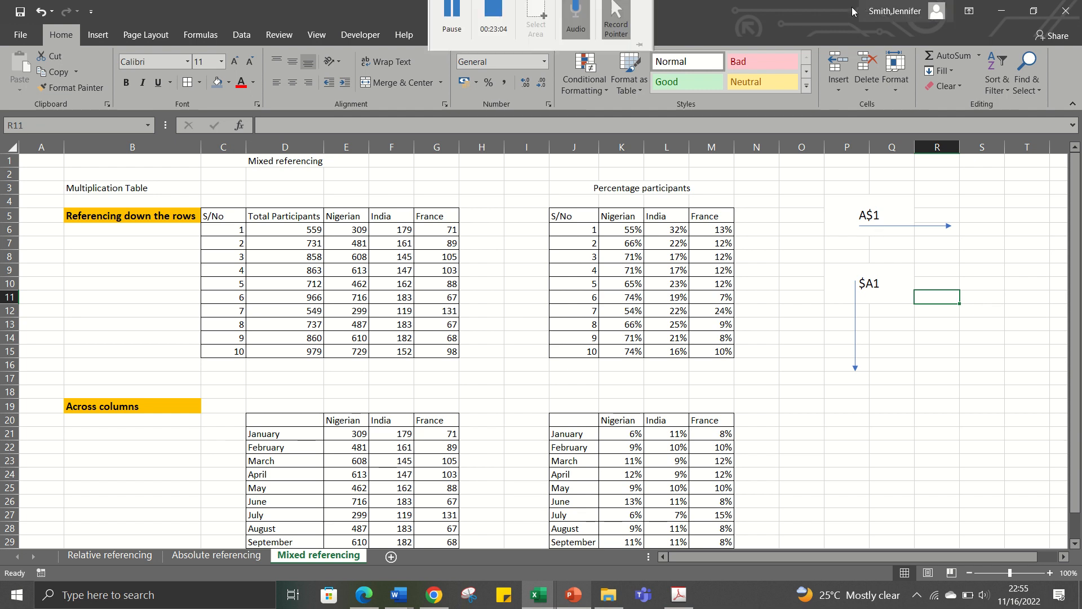